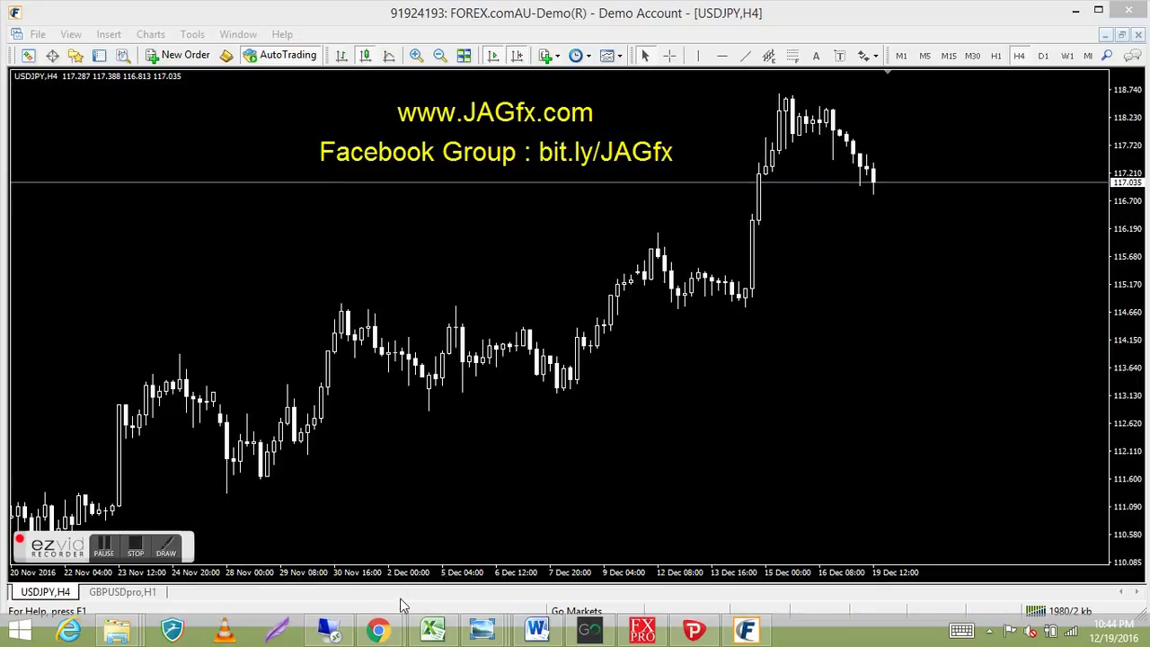
Bring the DIVERGENCE_kindle cover.png image up in Windows Photo Viewer from the taskbar preview
mouse_move(392, 635)
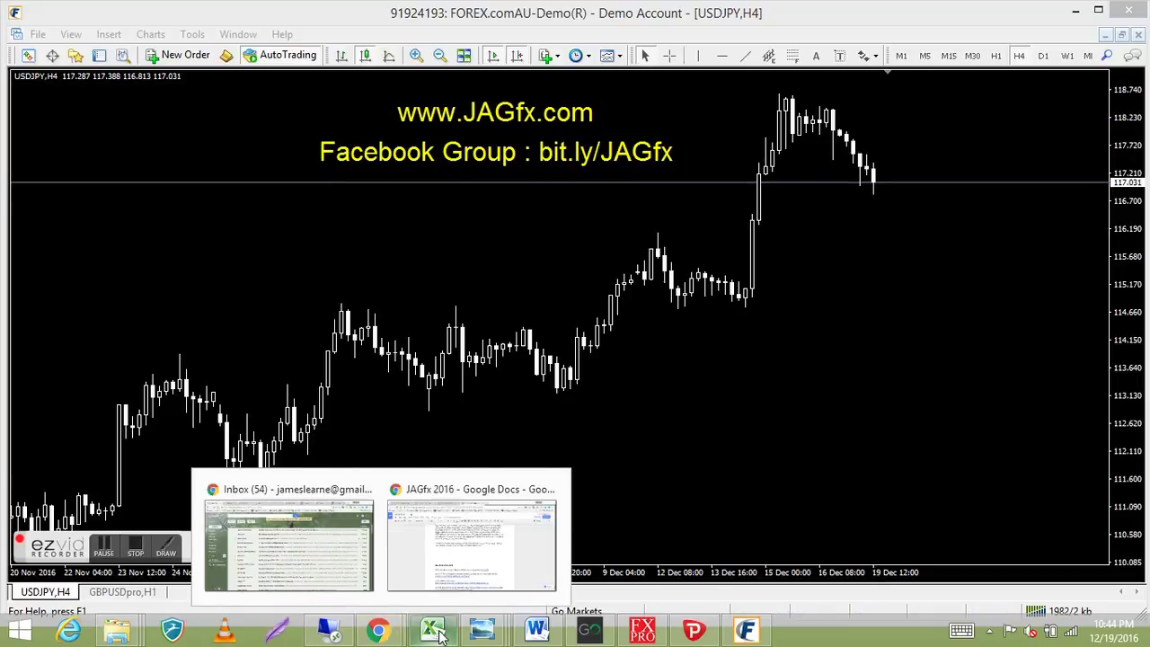
mouse_move(482, 631)
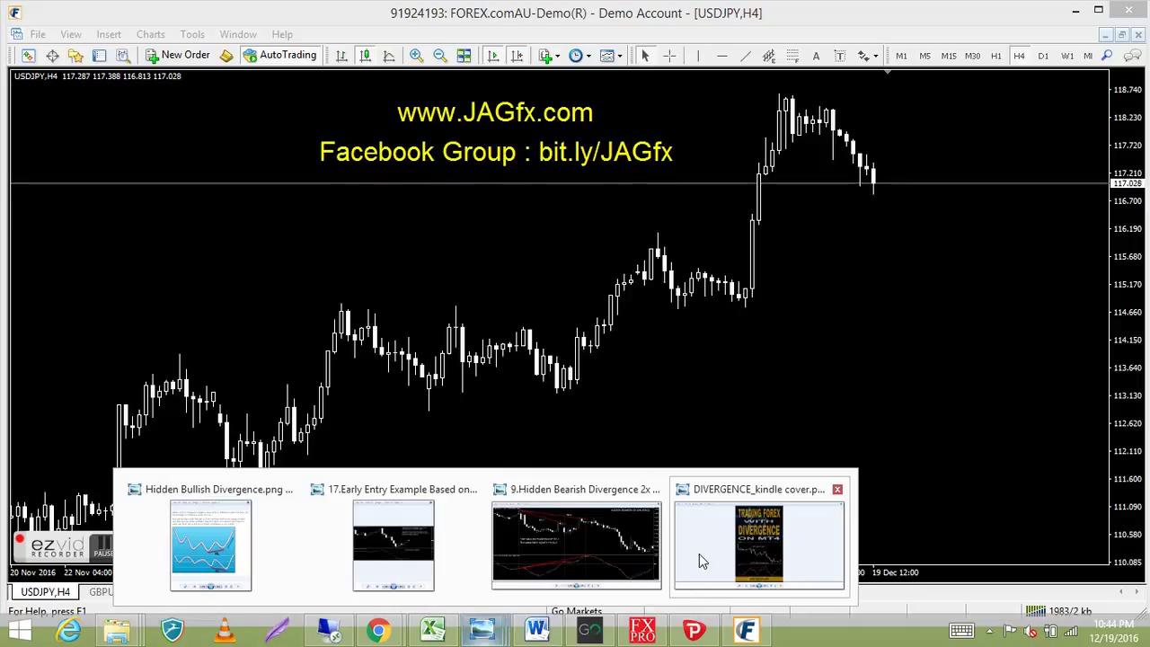
left_click(699, 557)
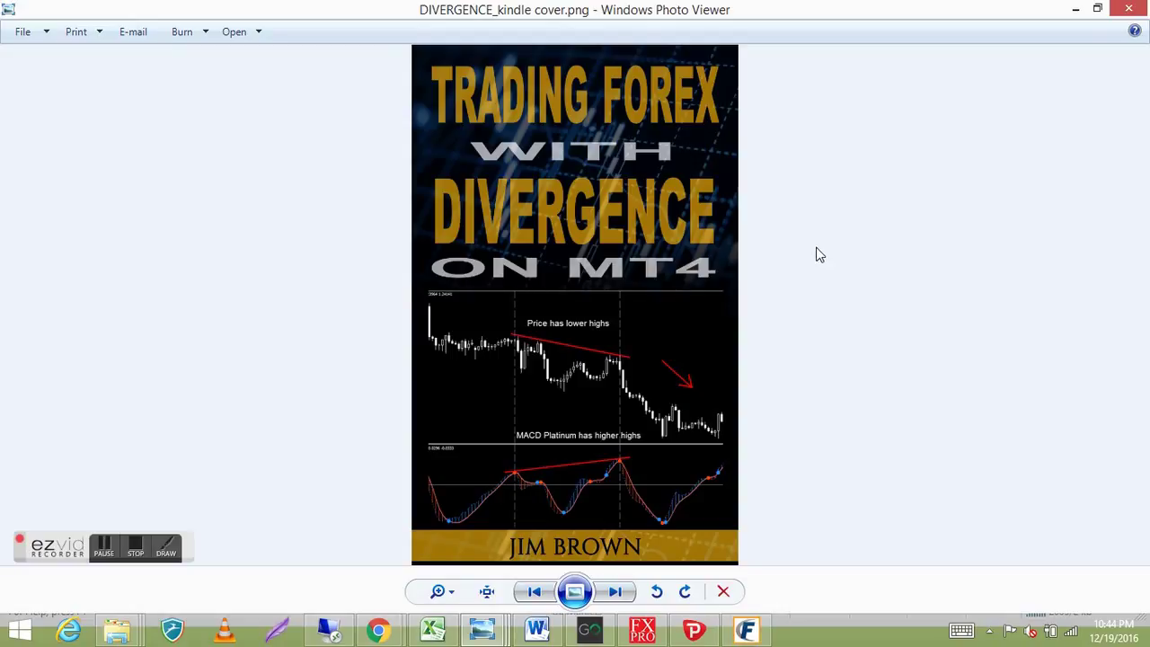
Minimize Windows Photo Viewer to reveal the MetaTrader USDJPY H4 chart
left_click(1076, 9)
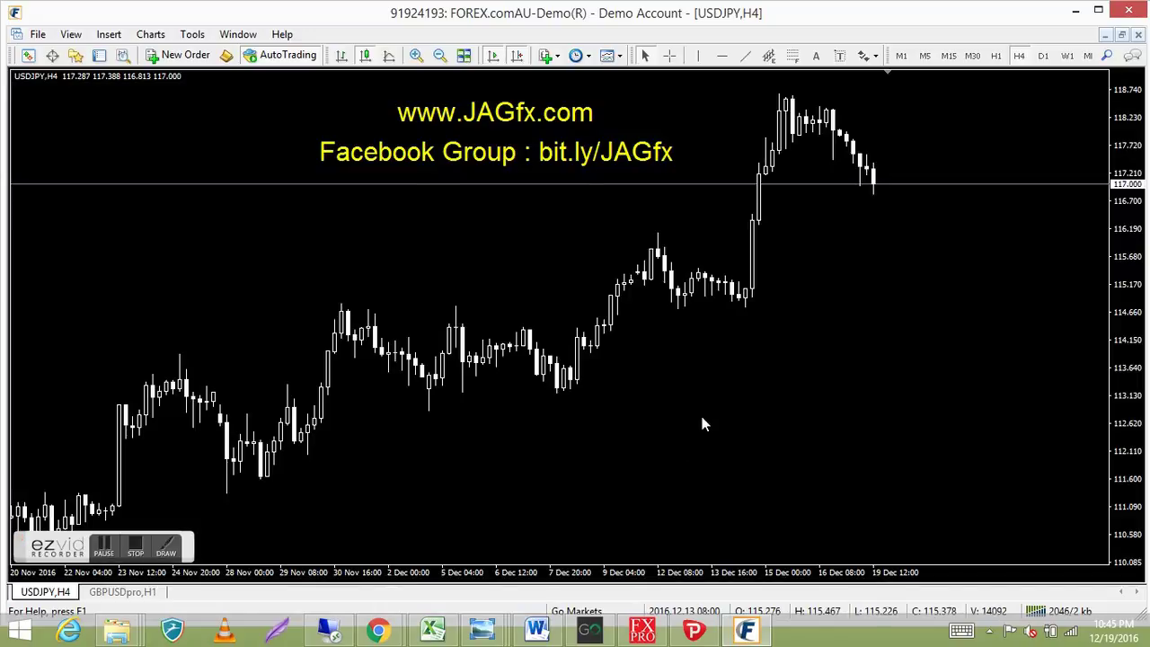
left_click(1077, 13)
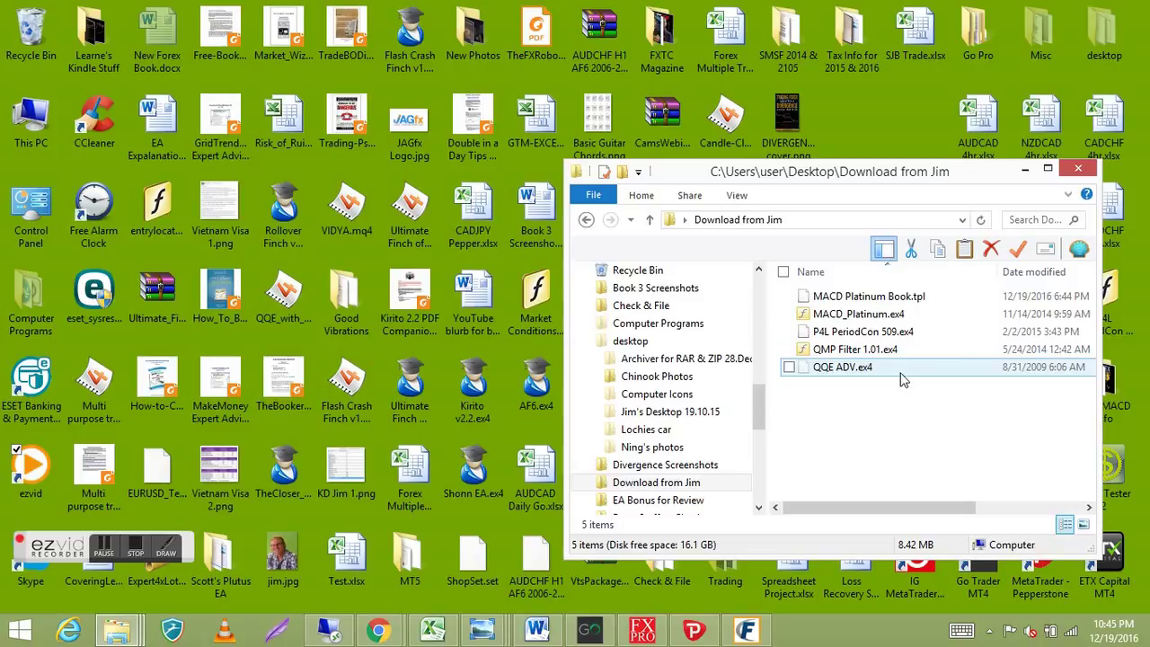
left_click(751, 634)
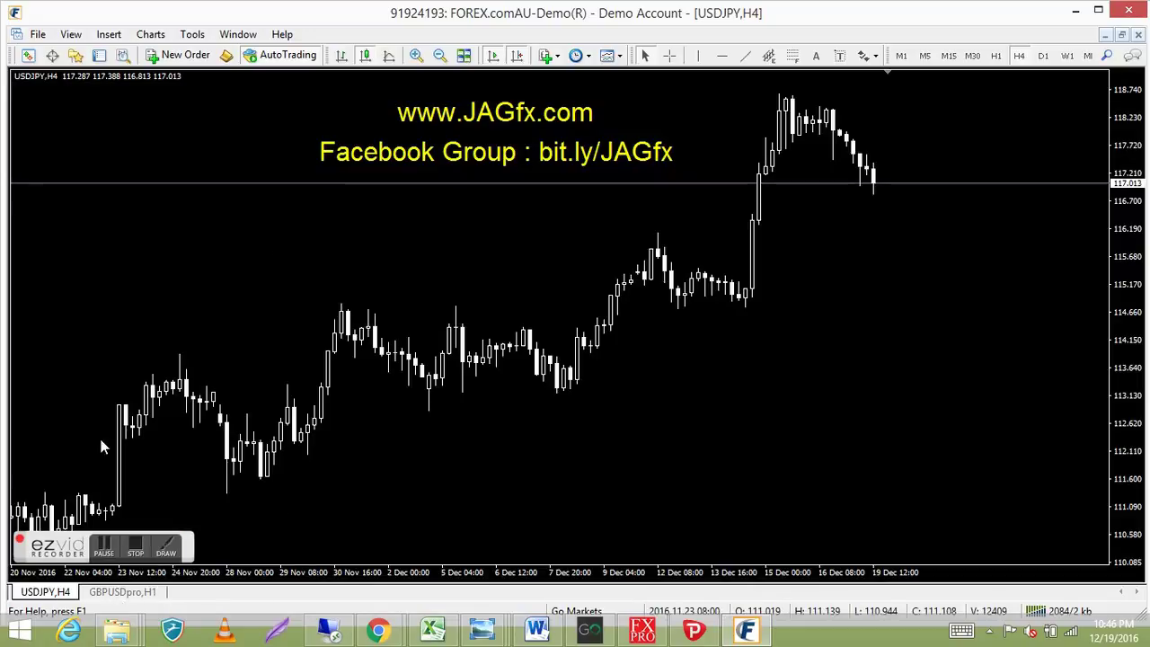
Open MetaTrader's data folder, go into templates, and minimize MetaTrader
left_click(39, 39)
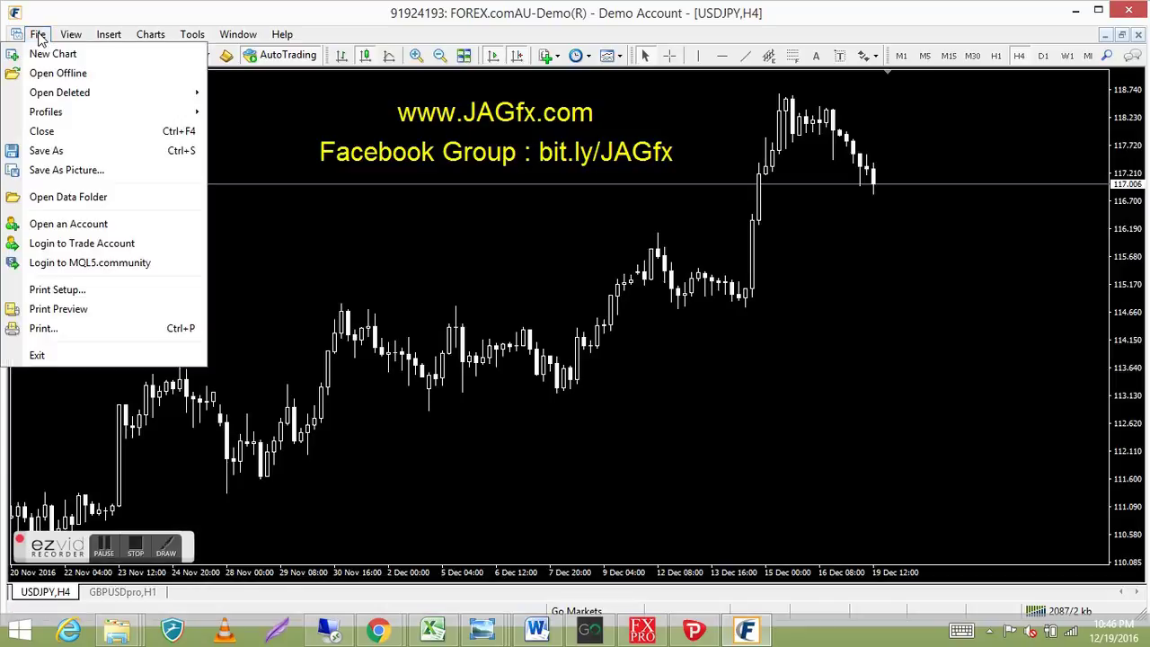
left_click(69, 199)
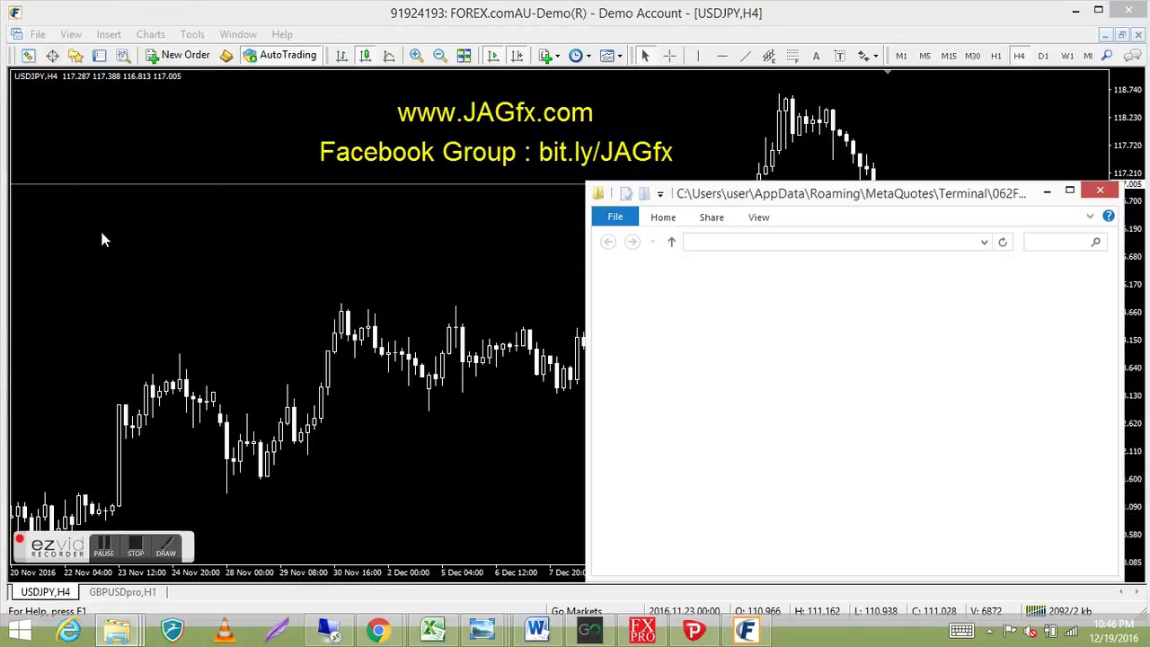
left_click_drag(846, 195, 581, 193)
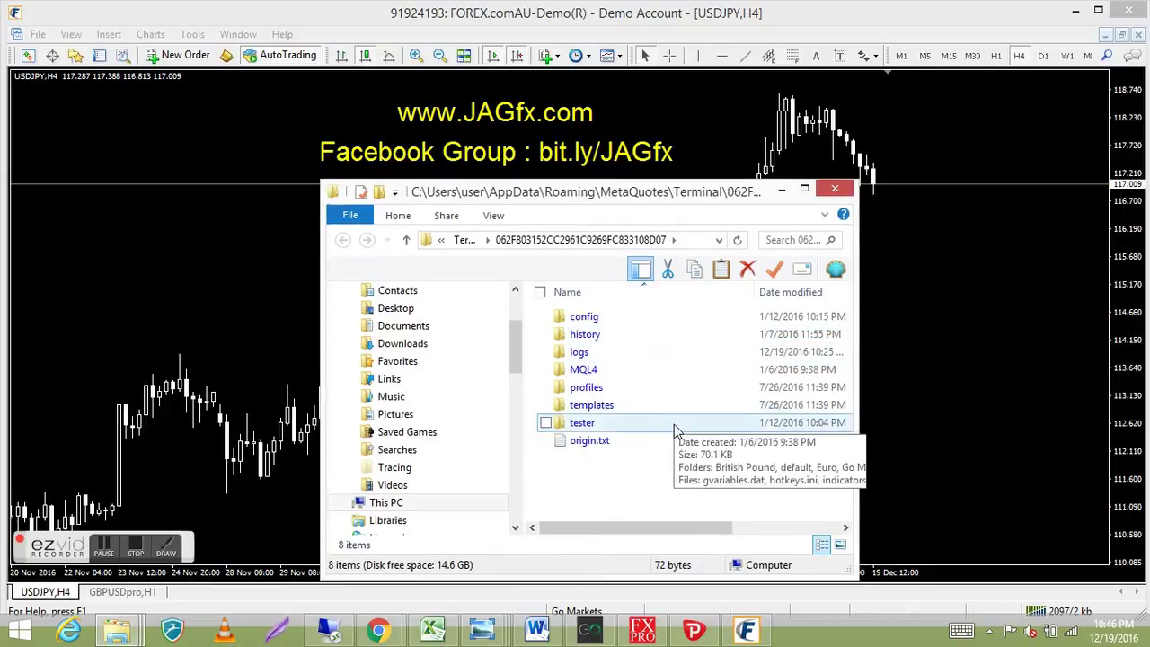
left_click(624, 412)
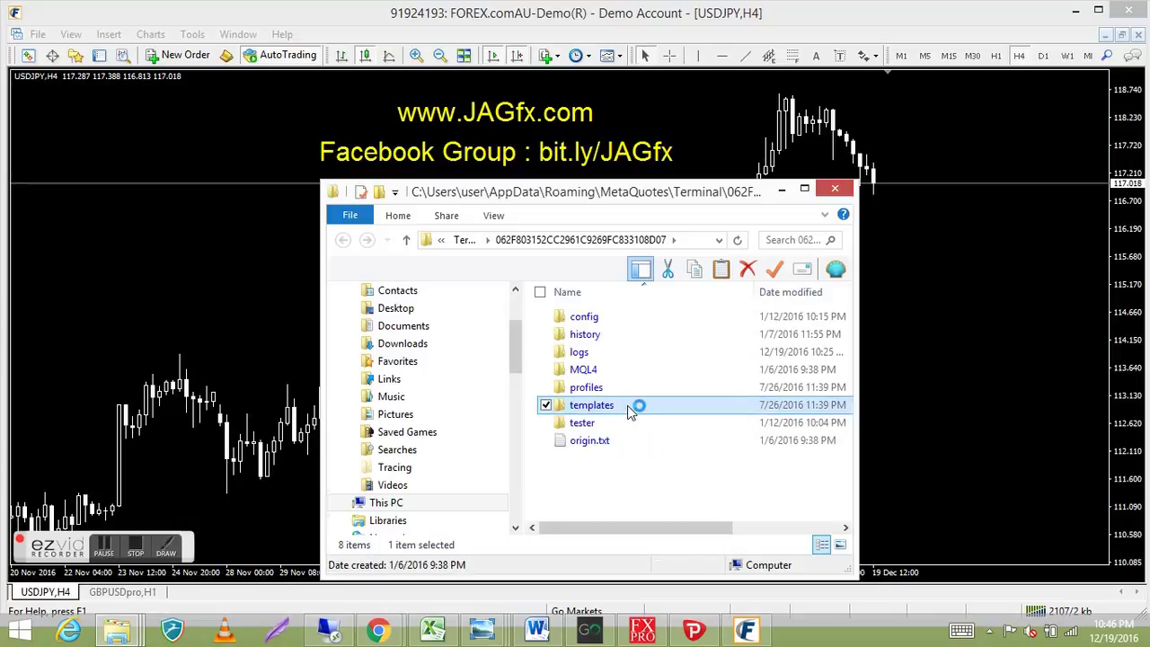
double_click(629, 410)
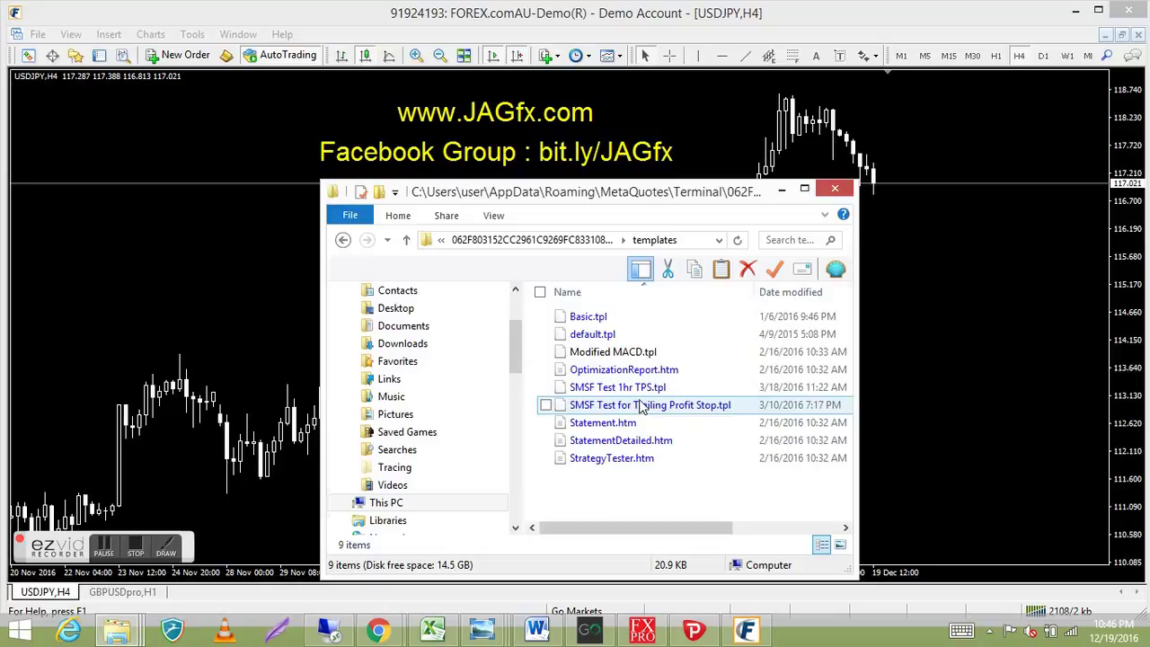
left_click_drag(650, 194, 394, 138)
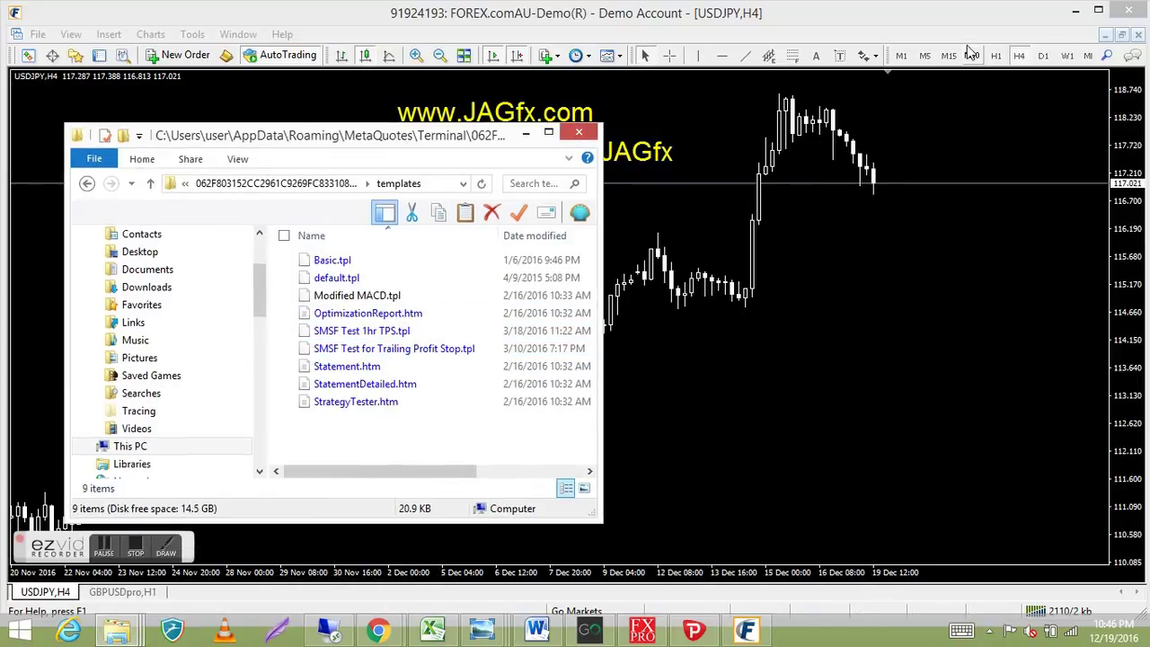
left_click(1078, 10)
Copy MACD Platinum Book.tpl into the templates folder, then return to the data folder
left_click_drag(926, 176, 944, 141)
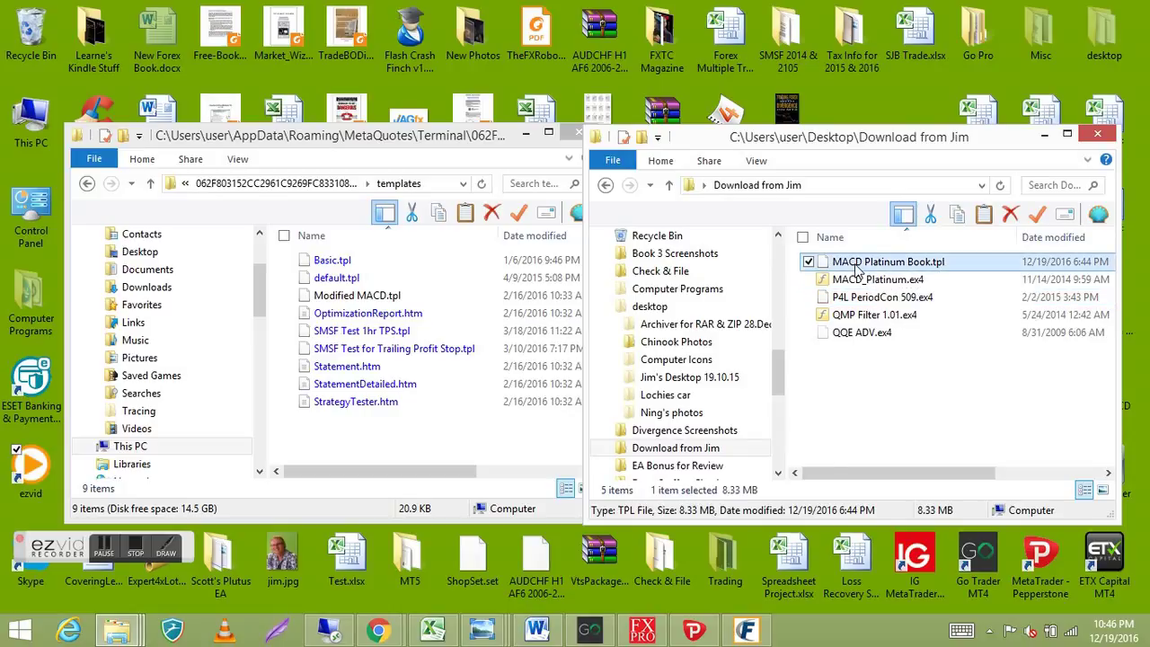
right_click(856, 268)
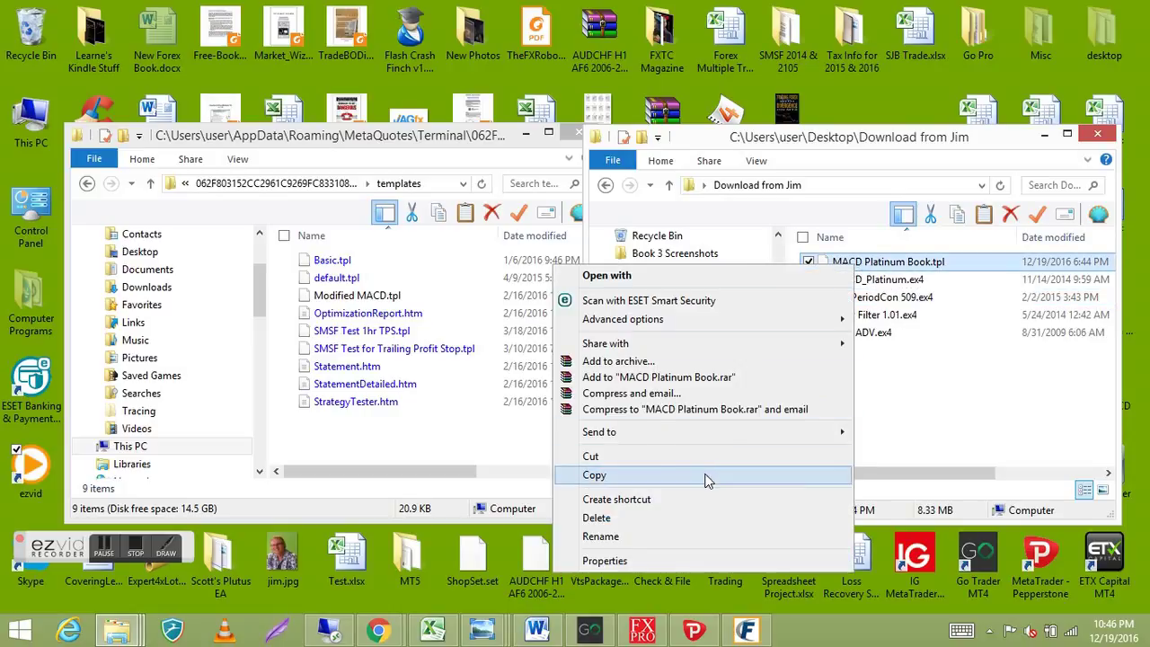
left_click(632, 475)
right_click(329, 426)
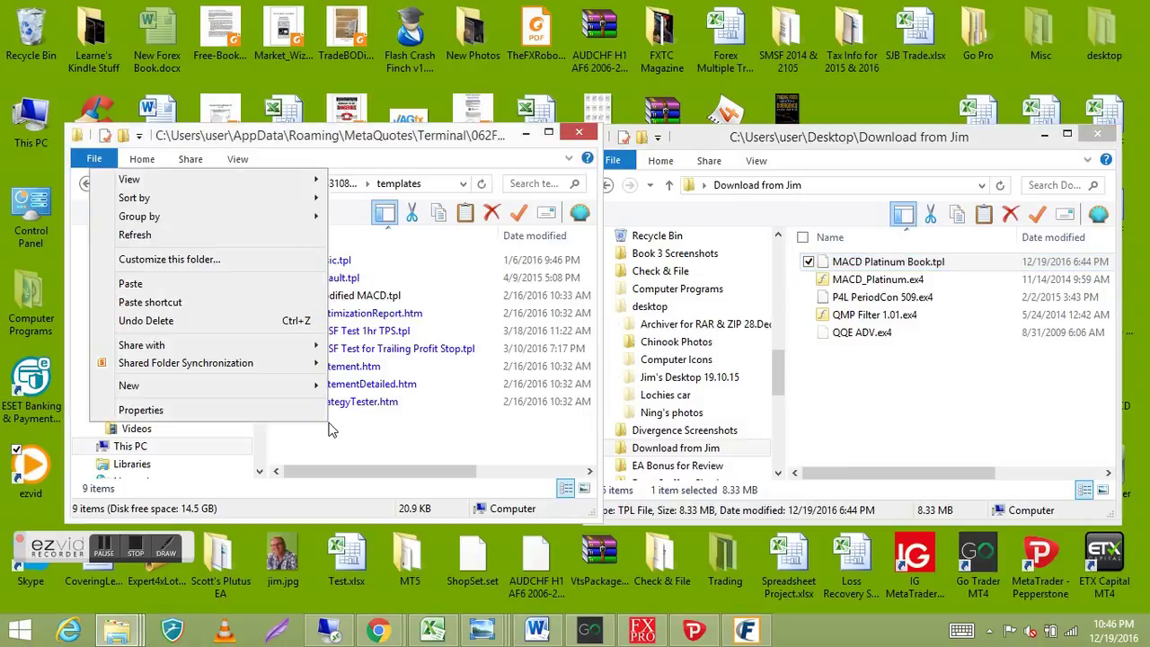
left_click(217, 284)
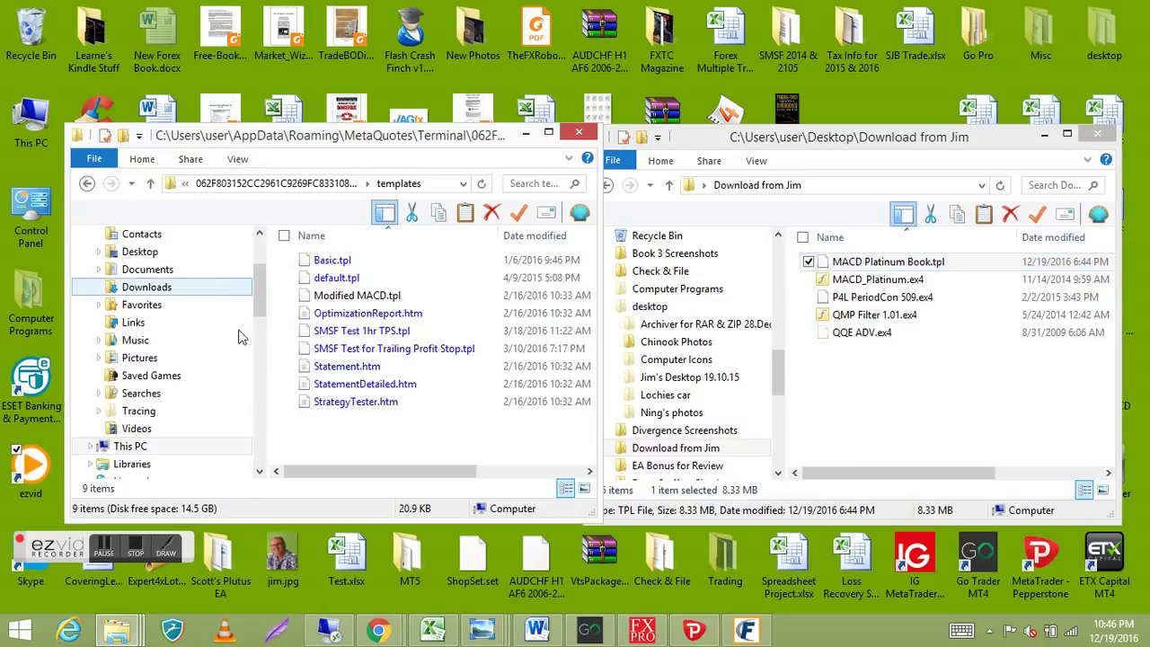
left_click(385, 435)
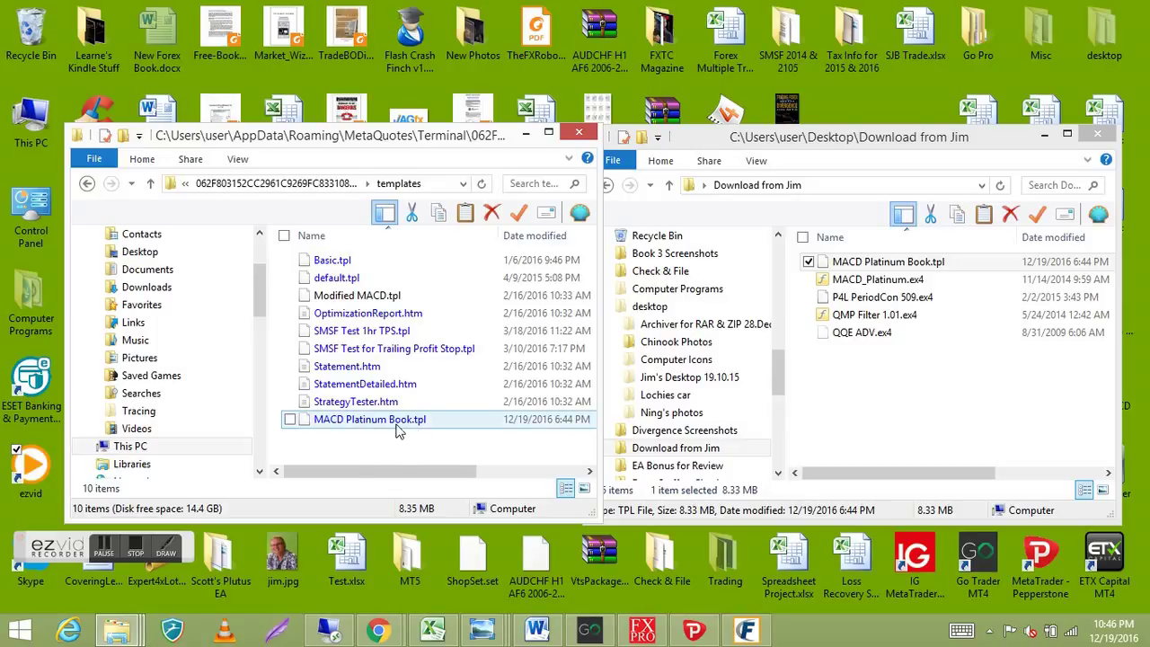
left_click(151, 185)
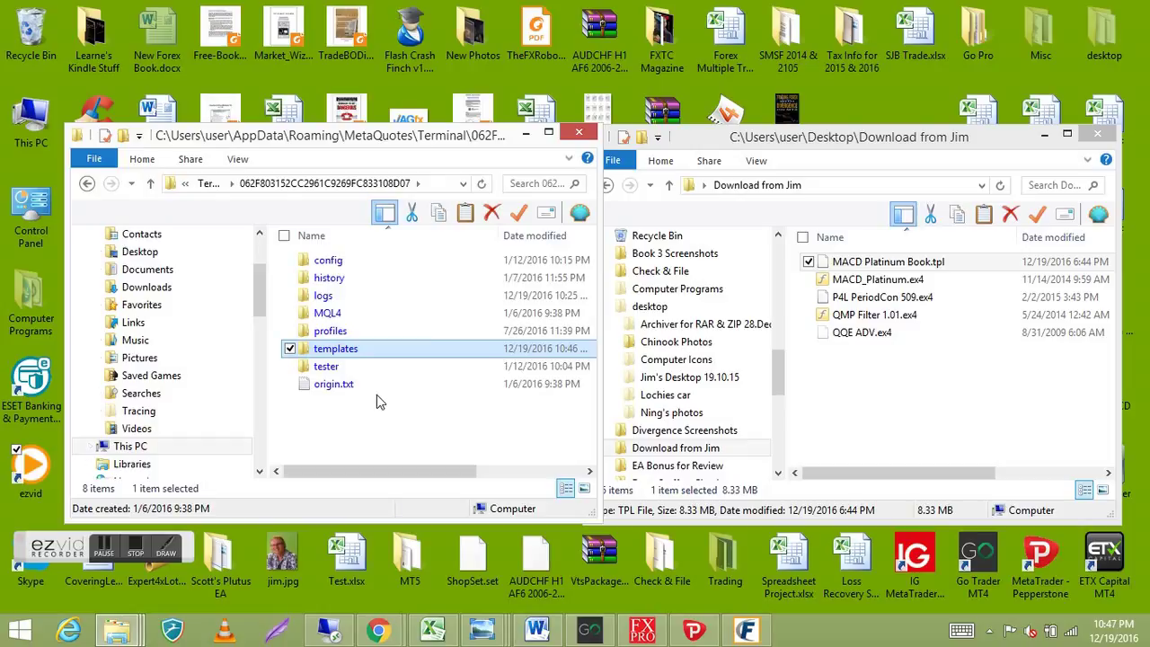
Open the MQL4\Indicators folder inside the terminal data folder
left_click(290, 349)
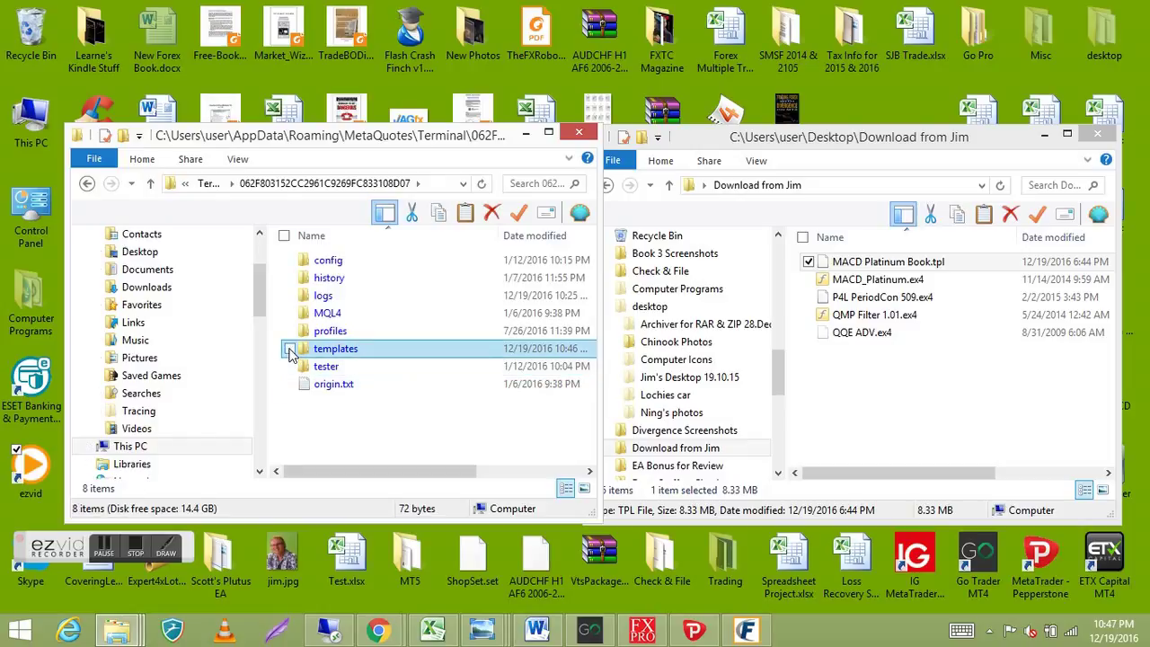
double_click(350, 315)
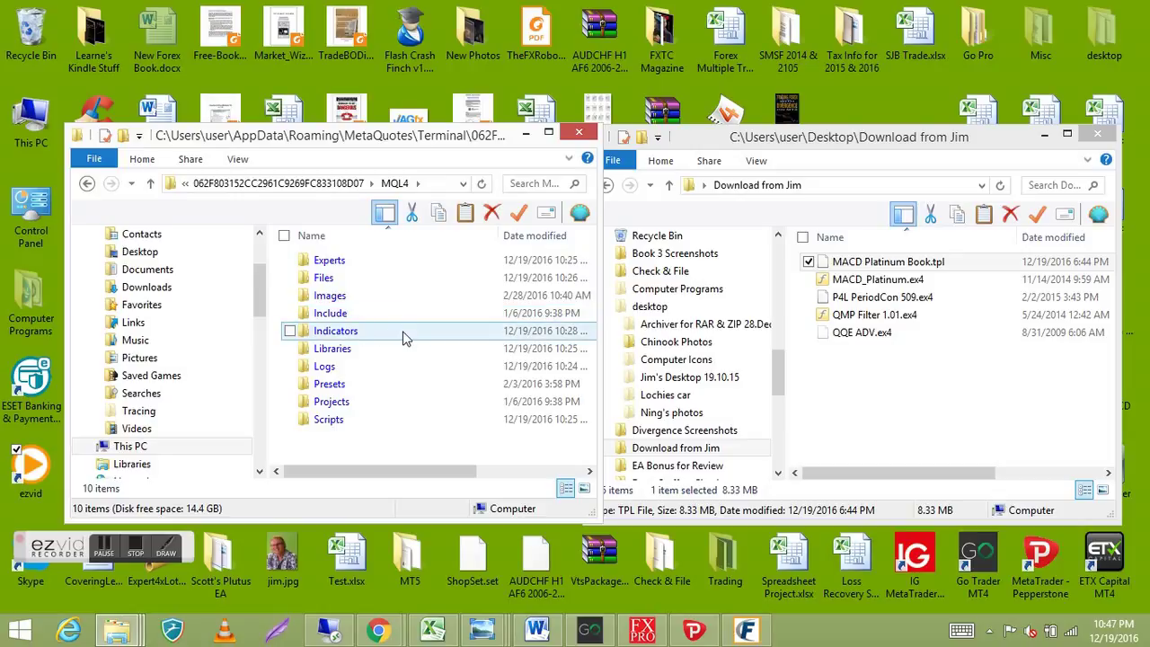
left_click(404, 336)
double_click(404, 336)
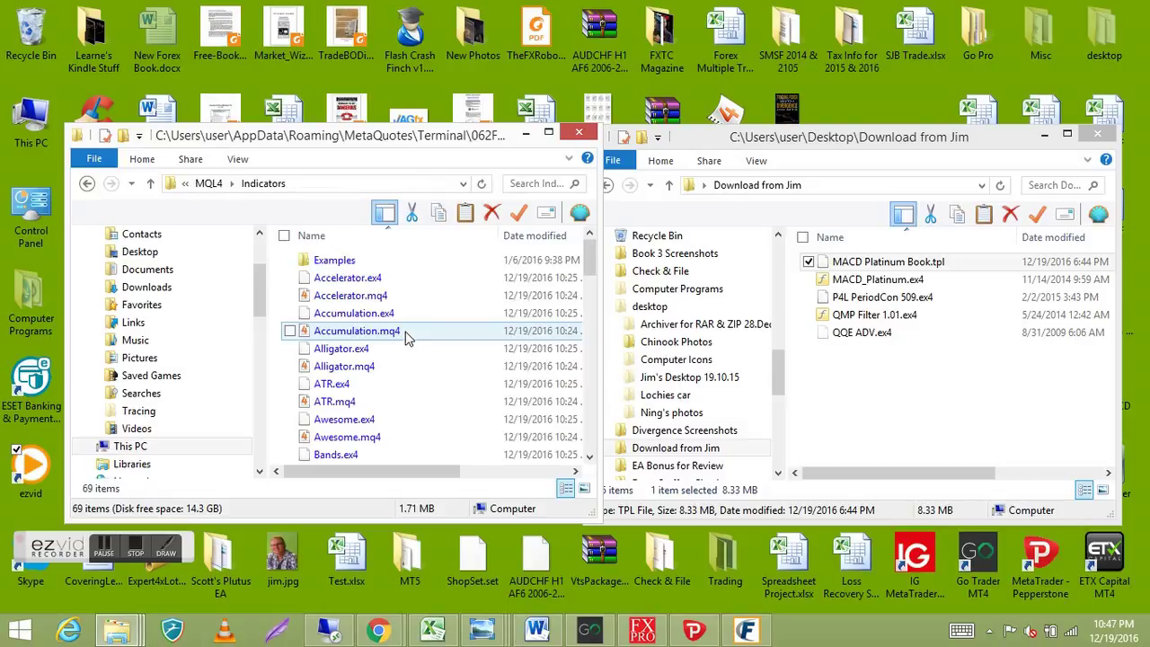
left_click_drag(593, 270, 593, 290)
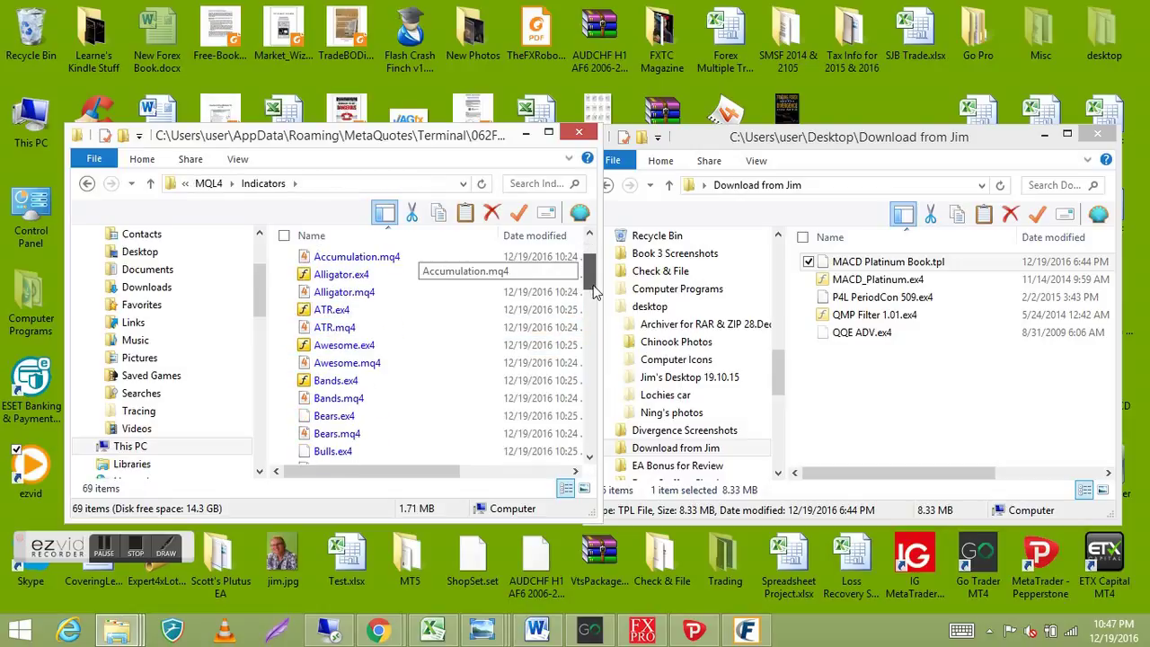
scroll(593, 290, "down", 15)
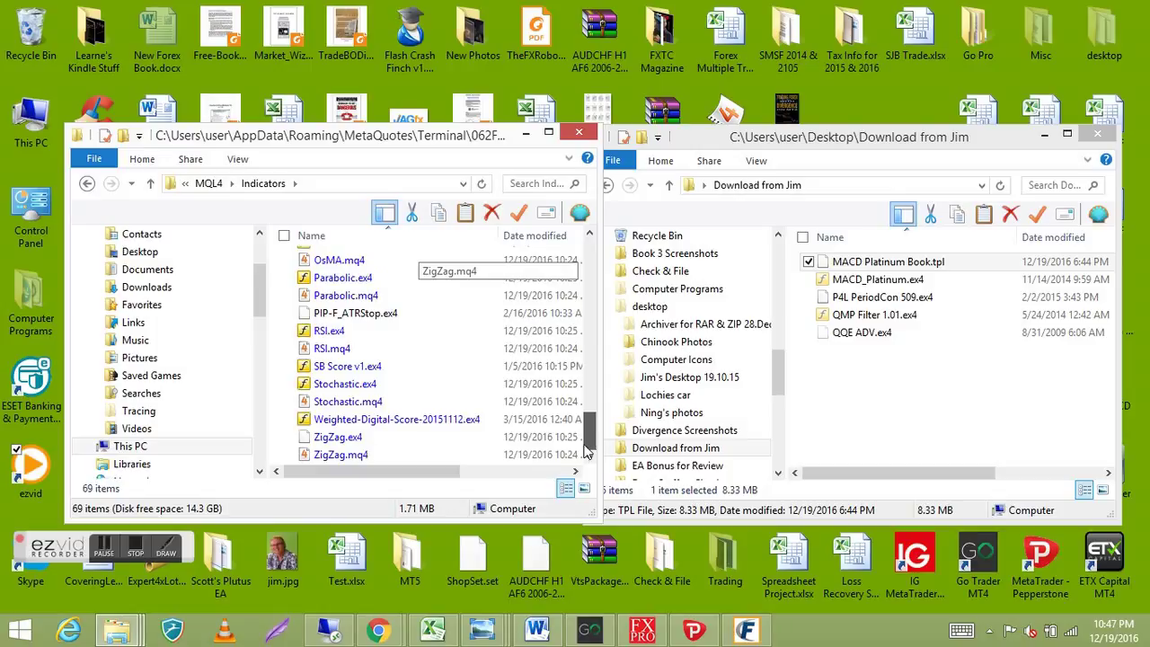
scroll(585, 281, "up", 12)
scroll(585, 281, "up", 8)
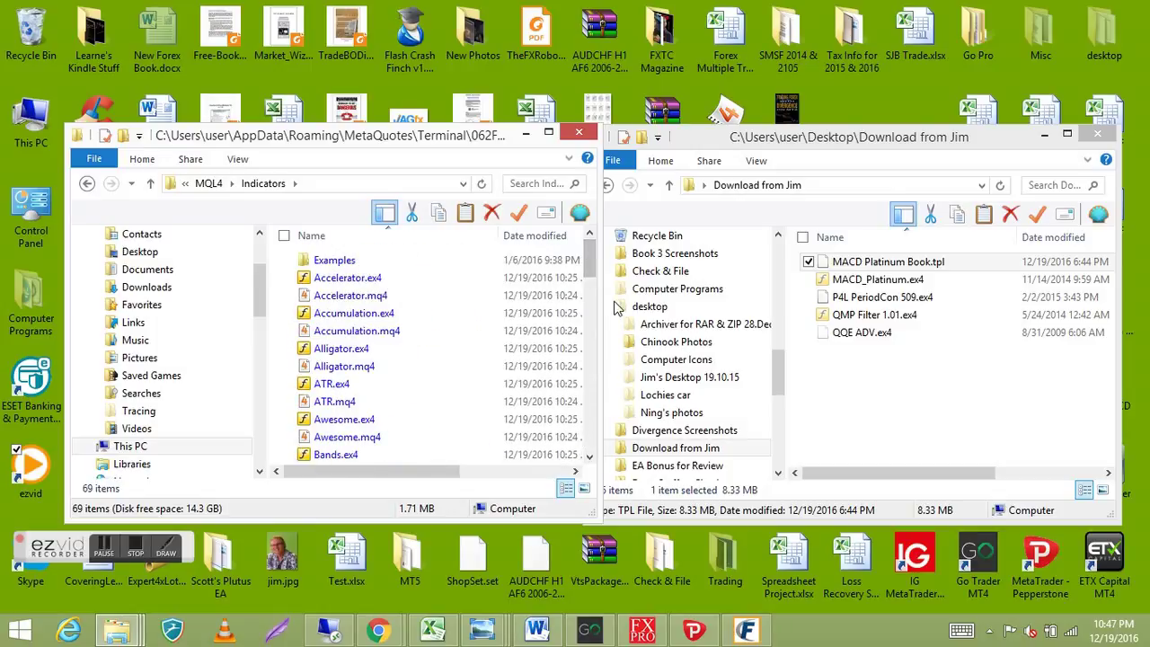
Select and copy MACD_Platinum.ex4, P4L PeriodCon 509.ex4, QMP Filter 1.01.ex4 and QQE ADV.ex4
left_click(815, 279)
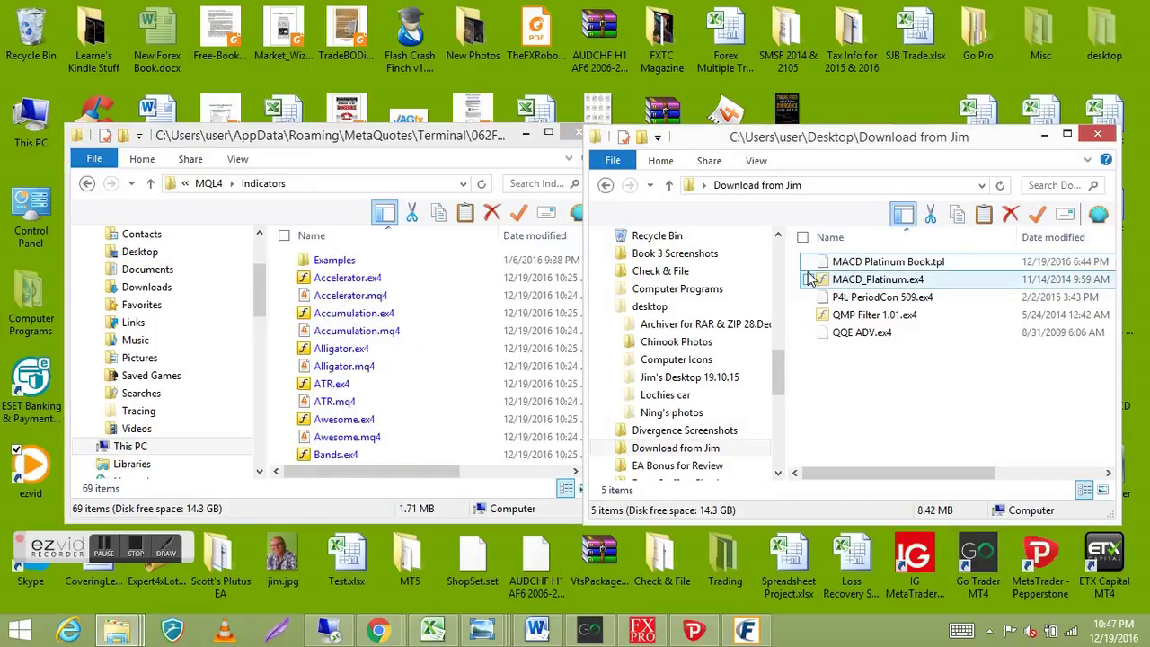
left_click(810, 297)
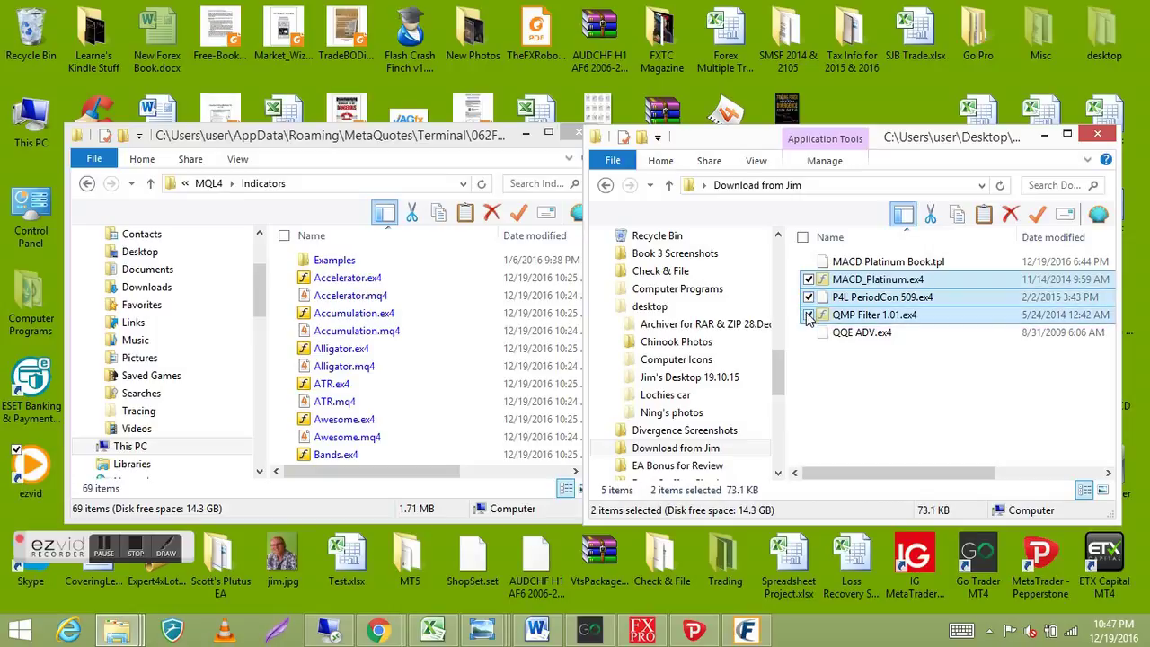
left_click(809, 315)
left_click(808, 334)
left_click(809, 315)
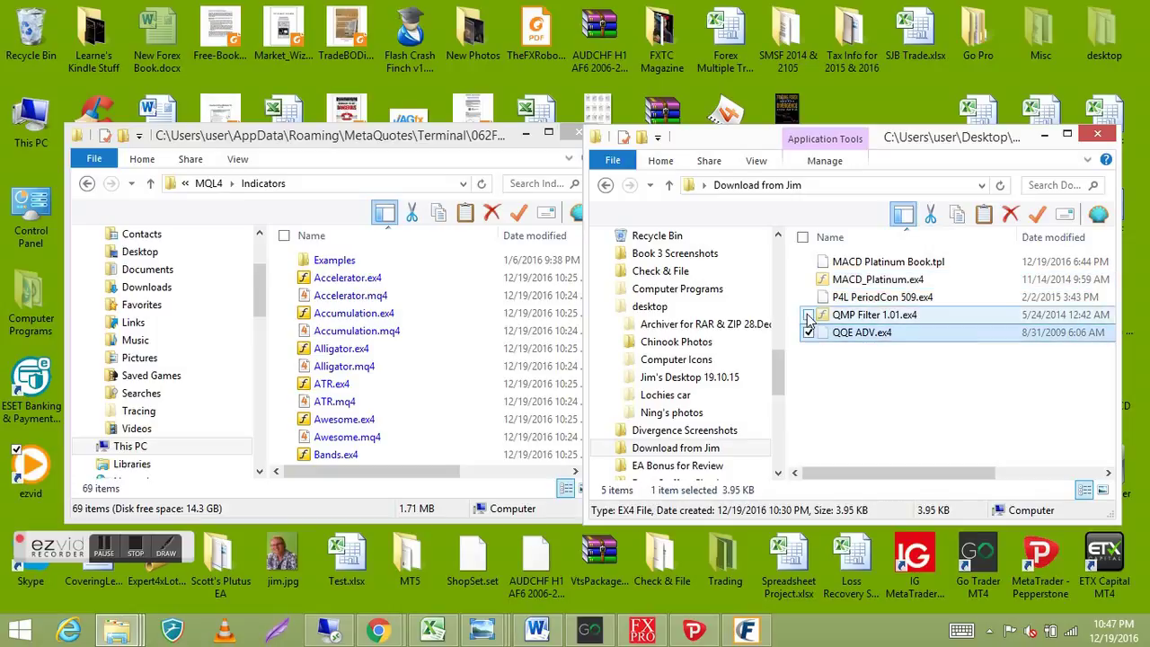
left_click(809, 297)
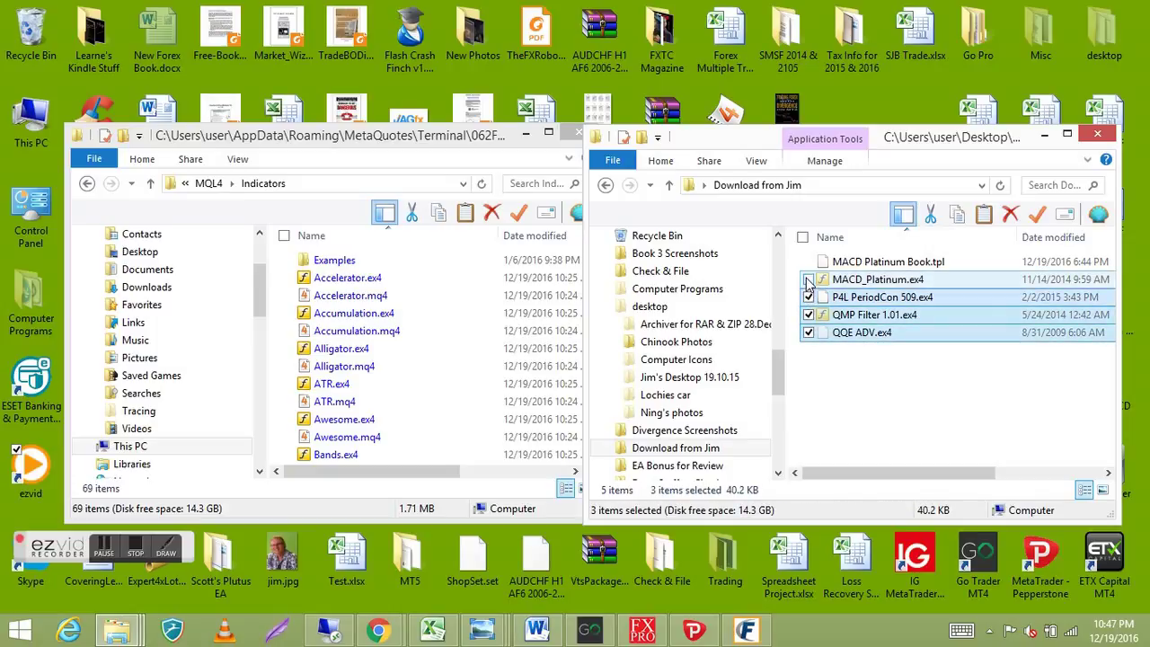
left_click(808, 280)
right_click(868, 296)
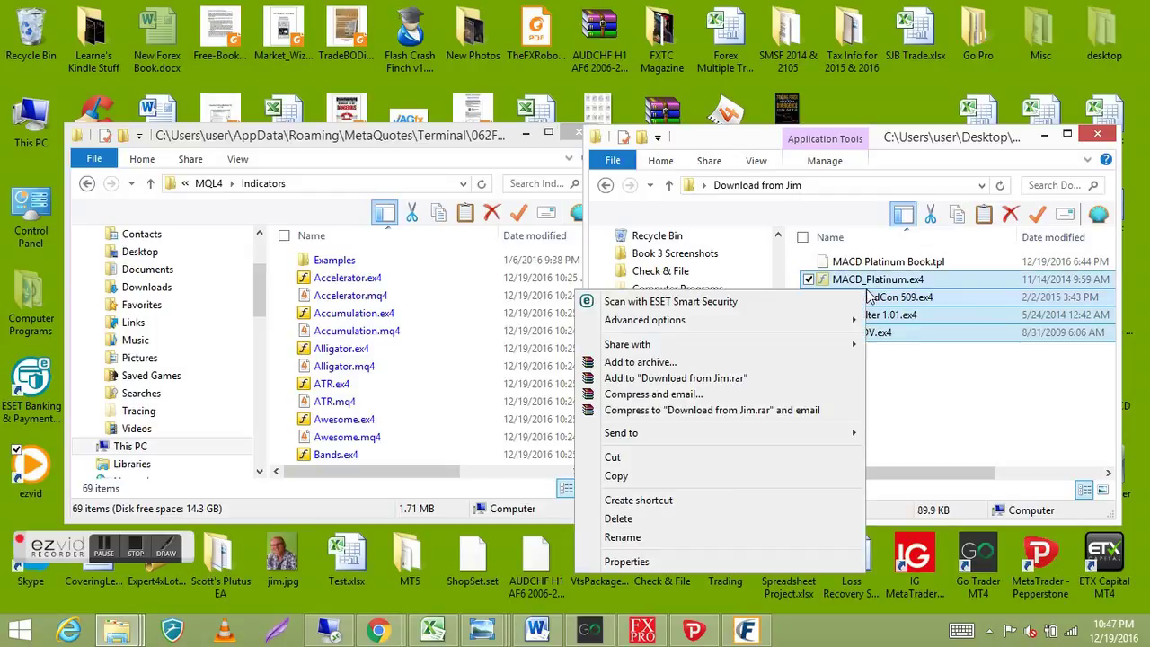
left_click(719, 478)
Paste the four indicator files into Indicators and close both Explorer windows
right_click(431, 380)
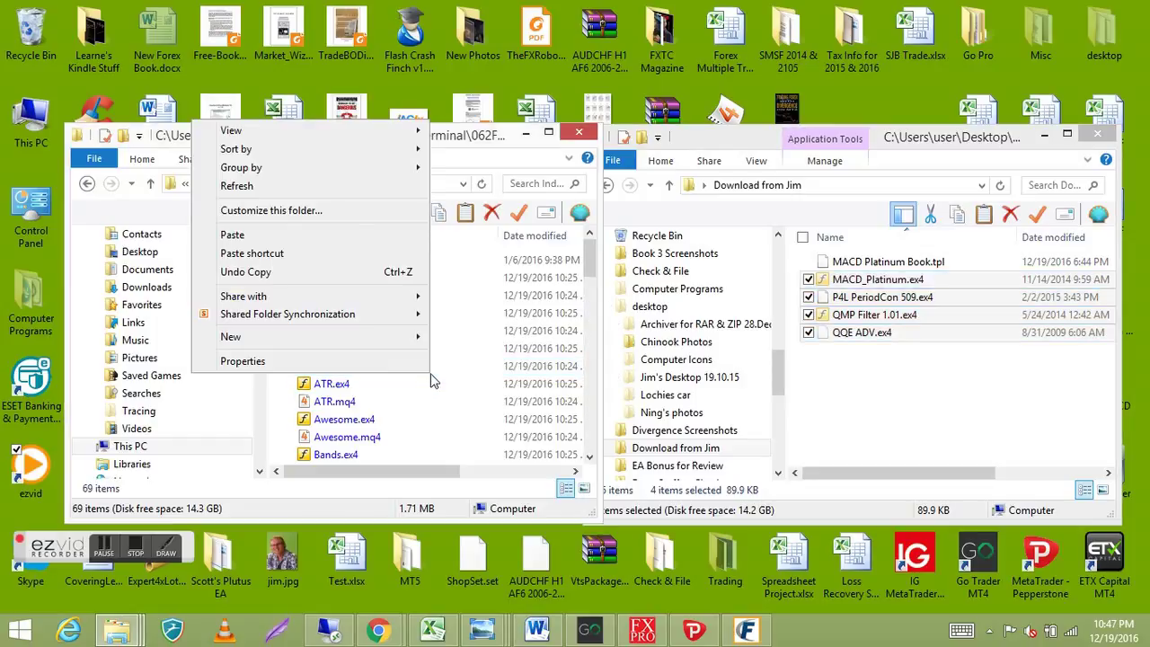
left_click(378, 241)
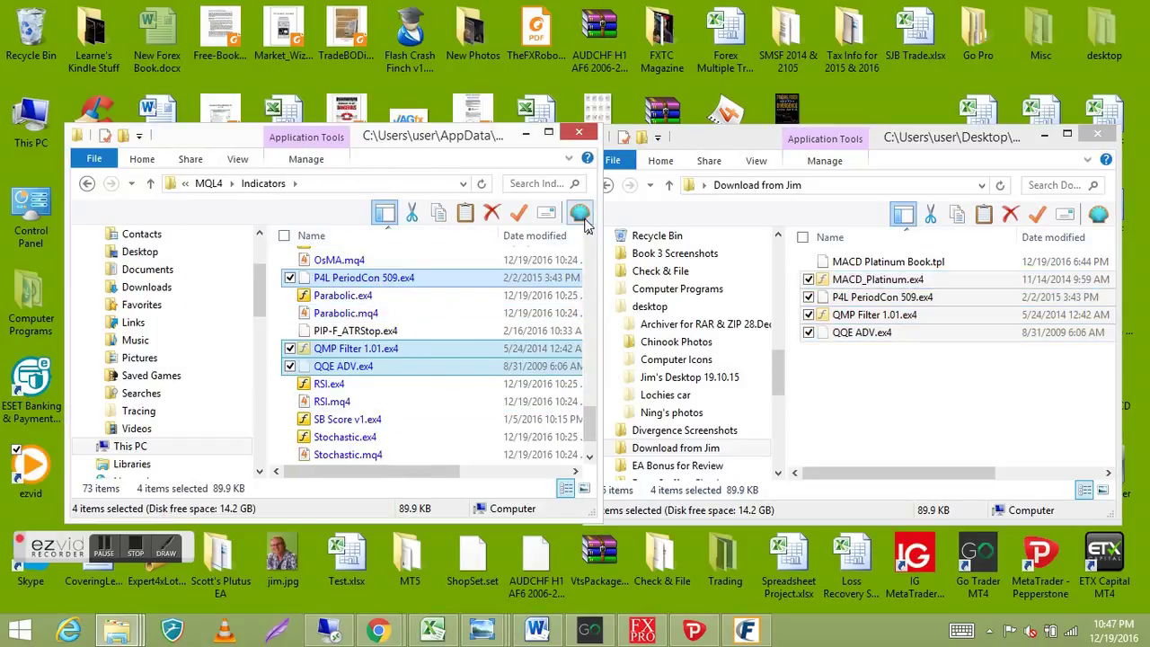
left_click(581, 134)
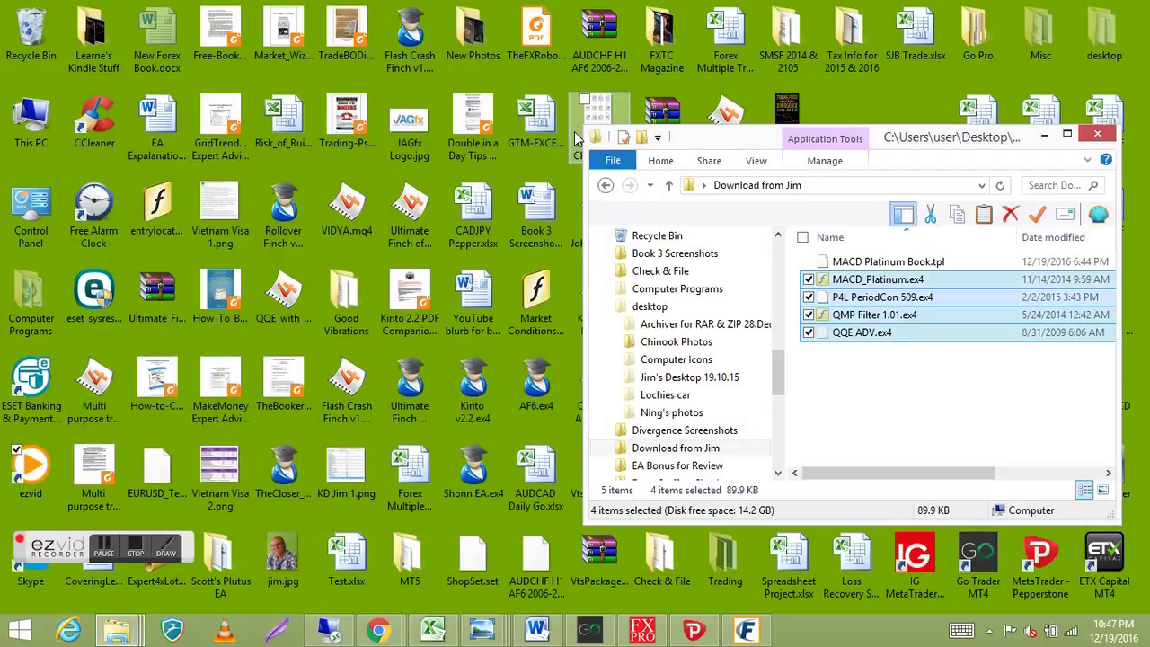
left_click(1098, 135)
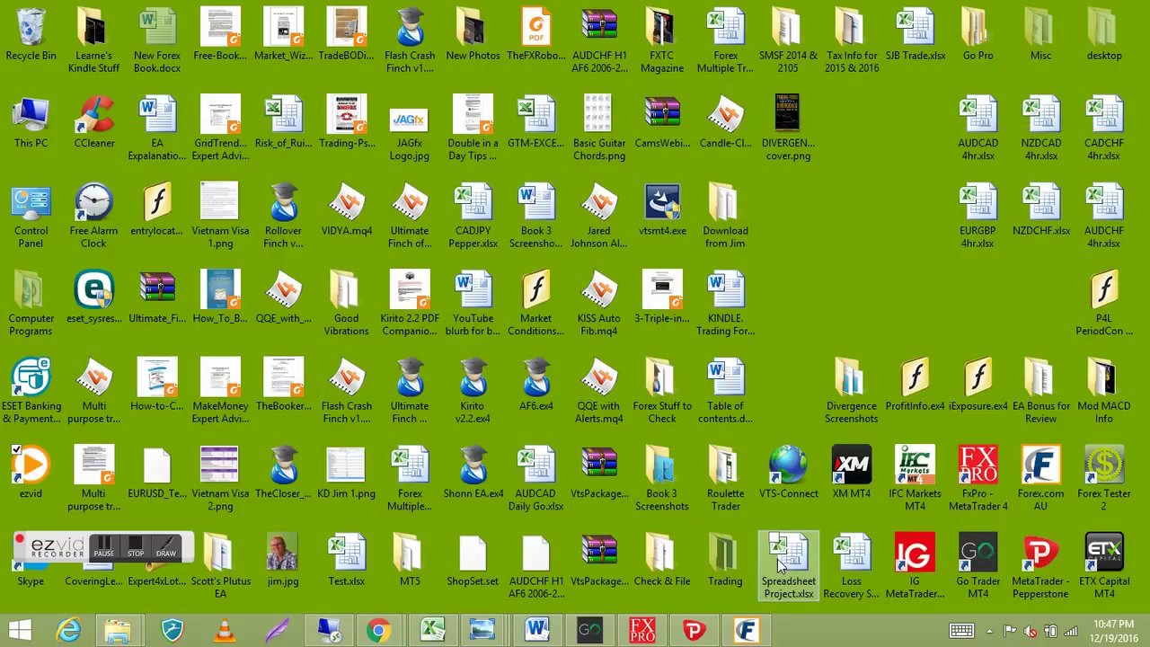
Return to MetaTrader, open the Navigator and refresh its indicator list
left_click(745, 632)
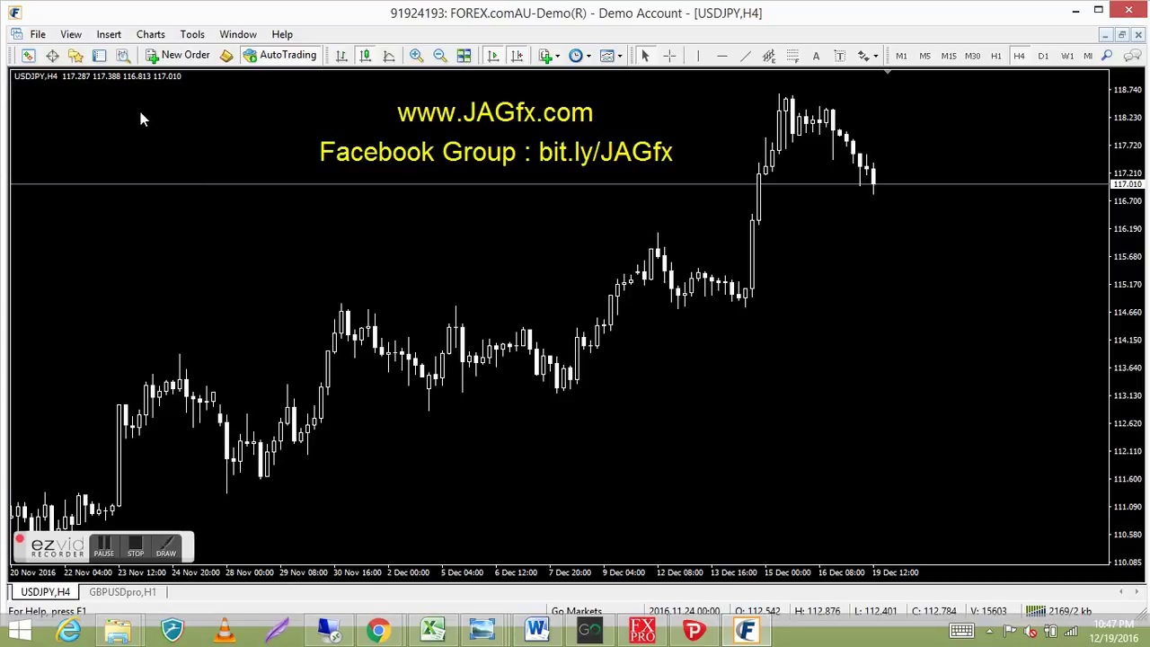
left_click(75, 56)
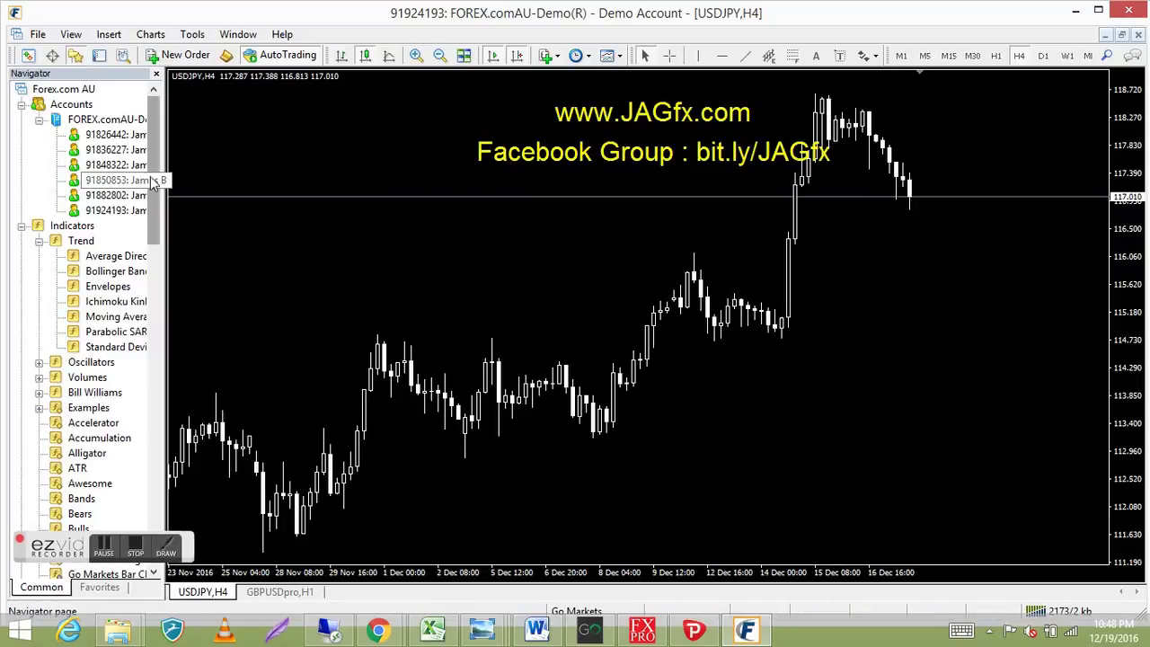
left_click_drag(156, 154, 158, 358)
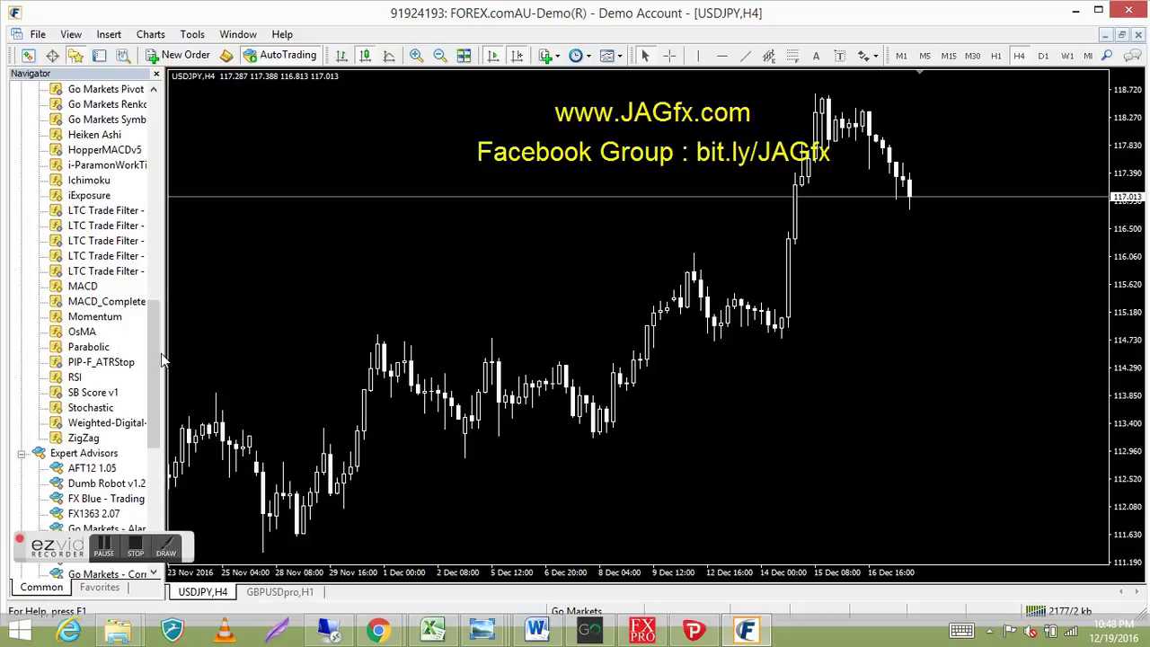
right_click(90, 348)
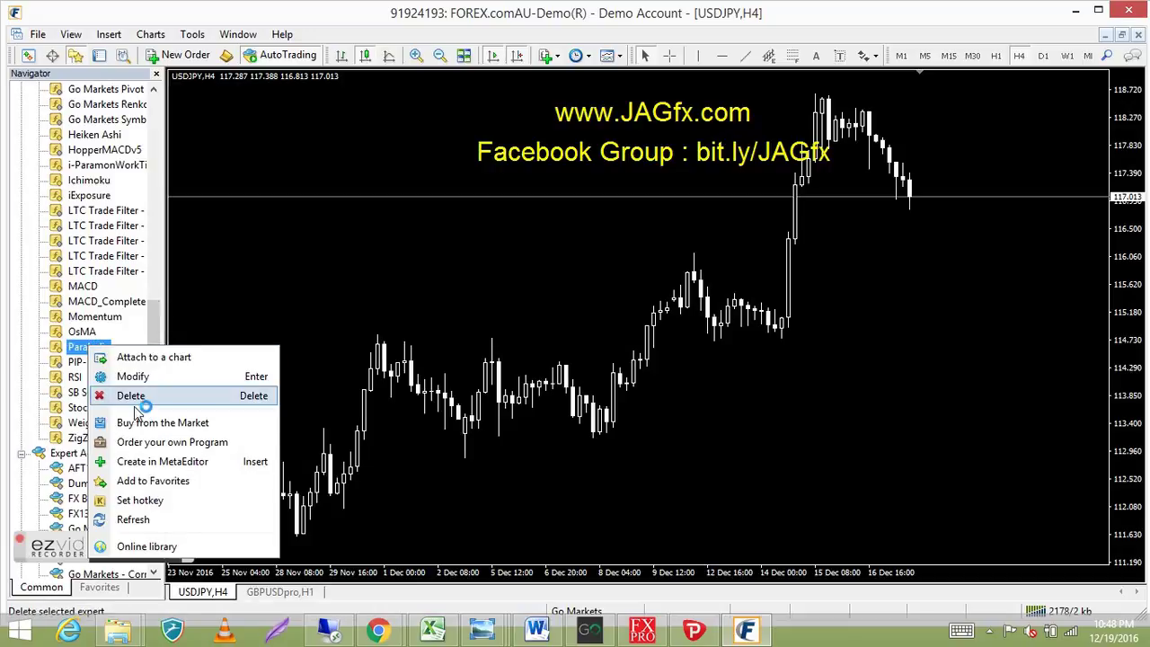
left_click(142, 521)
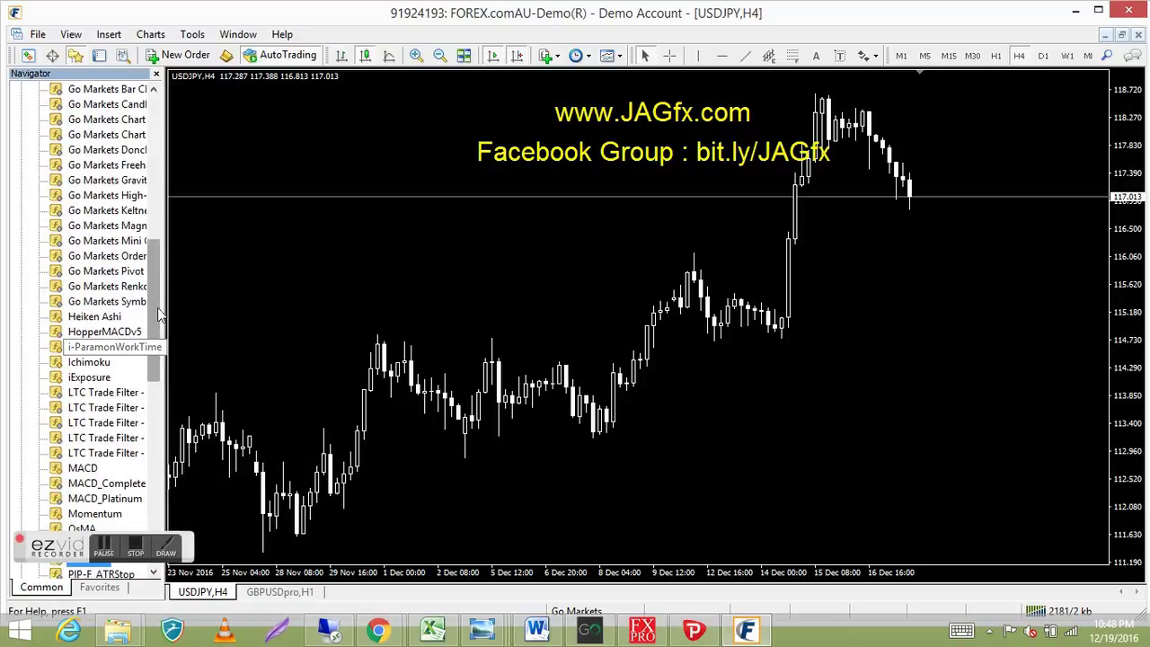
Confirm MACD_Platinum appears among the indicators, then close the Navigator
left_click_drag(155, 311, 173, 395)
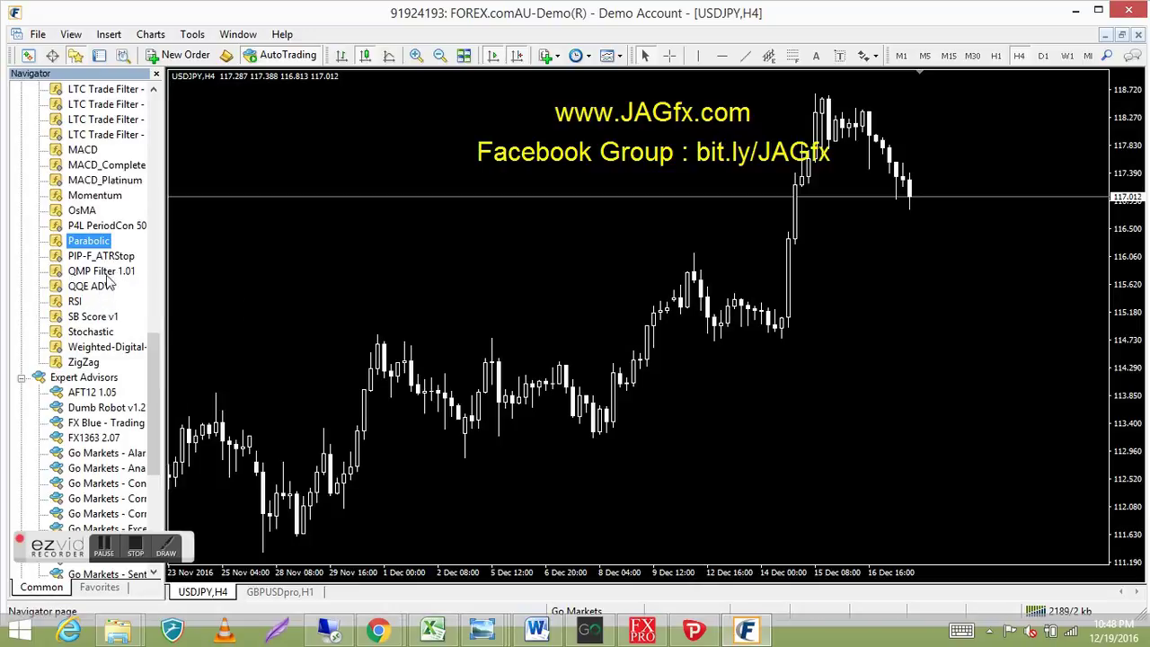
left_click(119, 182)
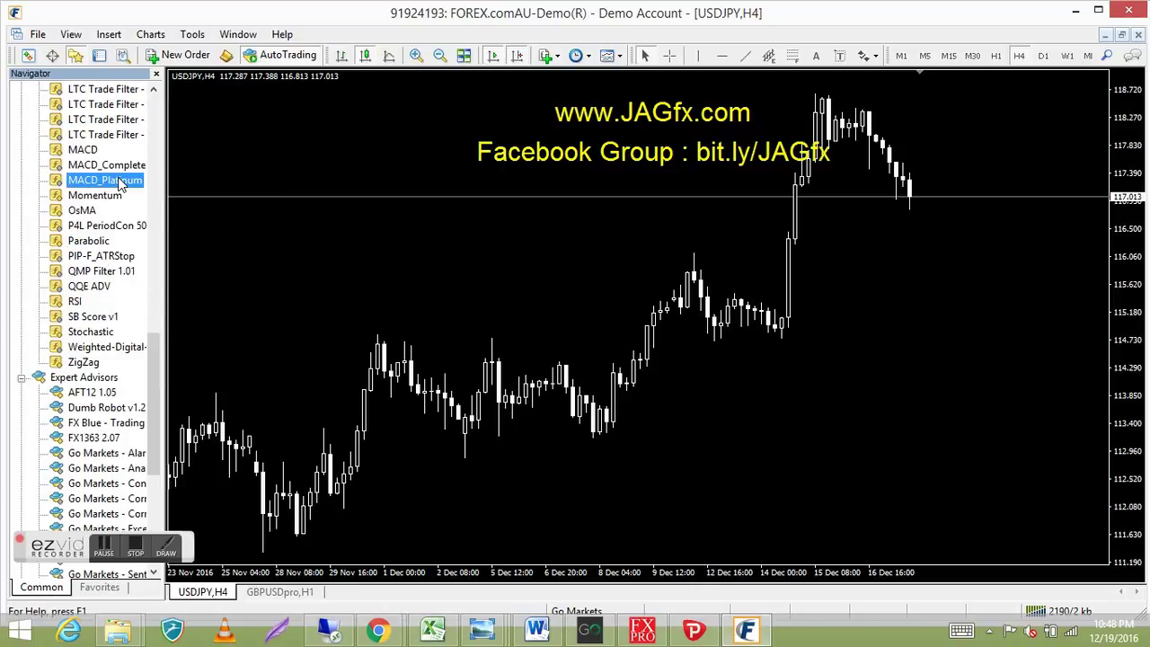
left_click_drag(155, 362, 162, 310)
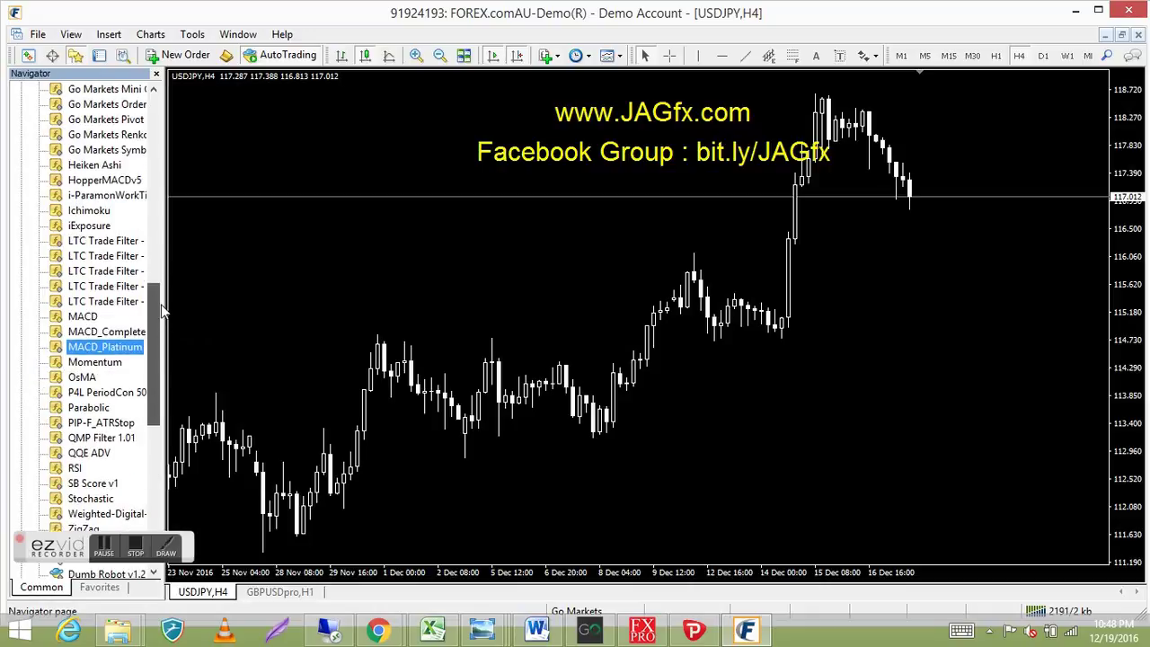
scroll(162, 310, "down", 3)
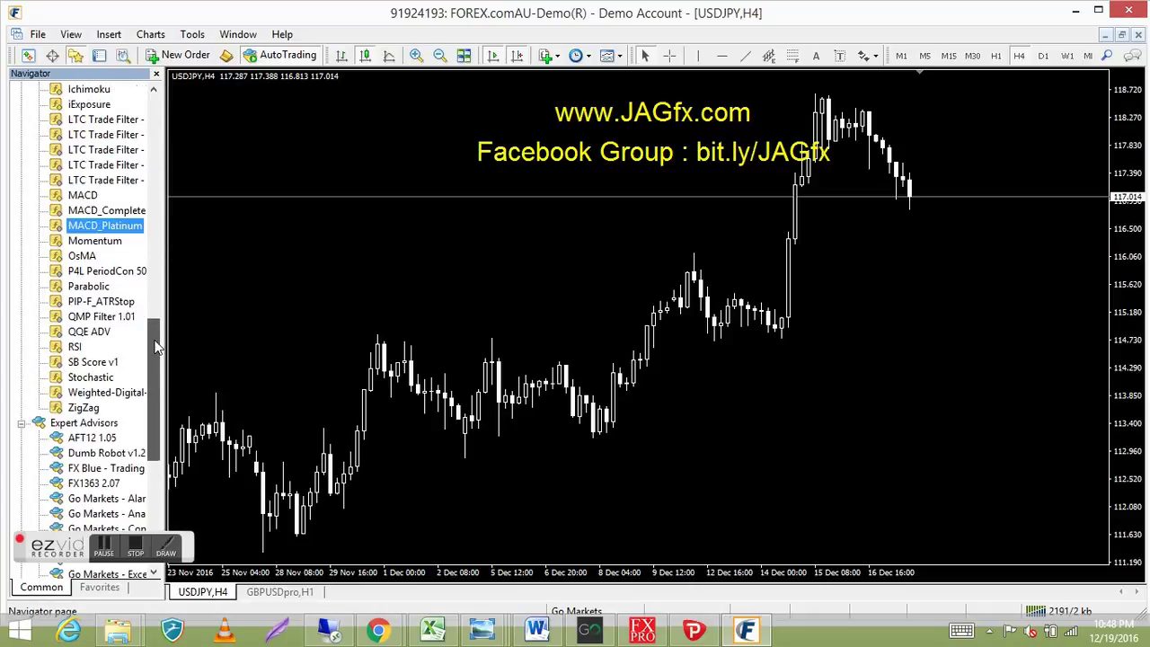
left_click(156, 74)
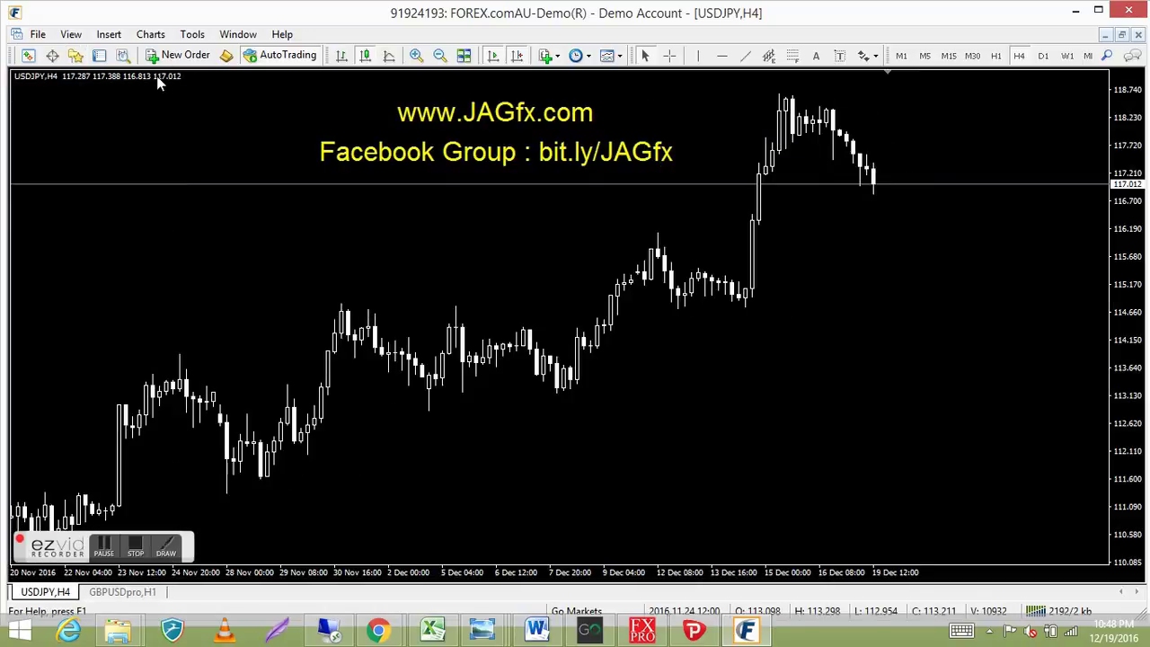
Switch to the GBPUSDpro H1 chart and load the MACD Platinum Book template onto it
left_click(126, 592)
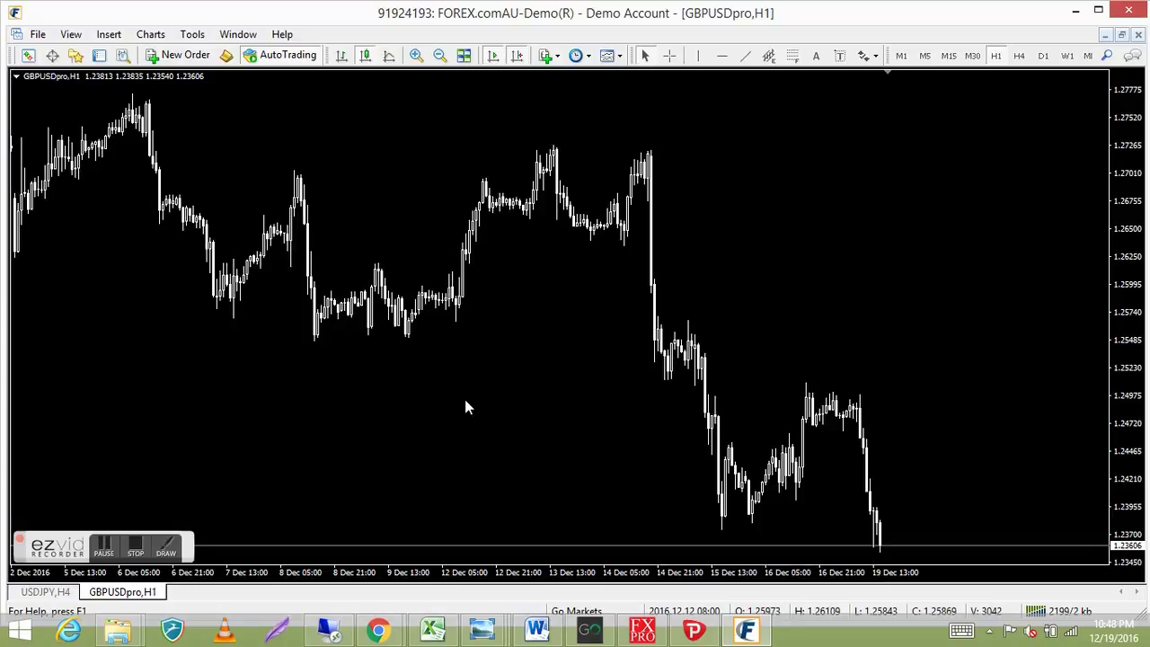
right_click(501, 364)
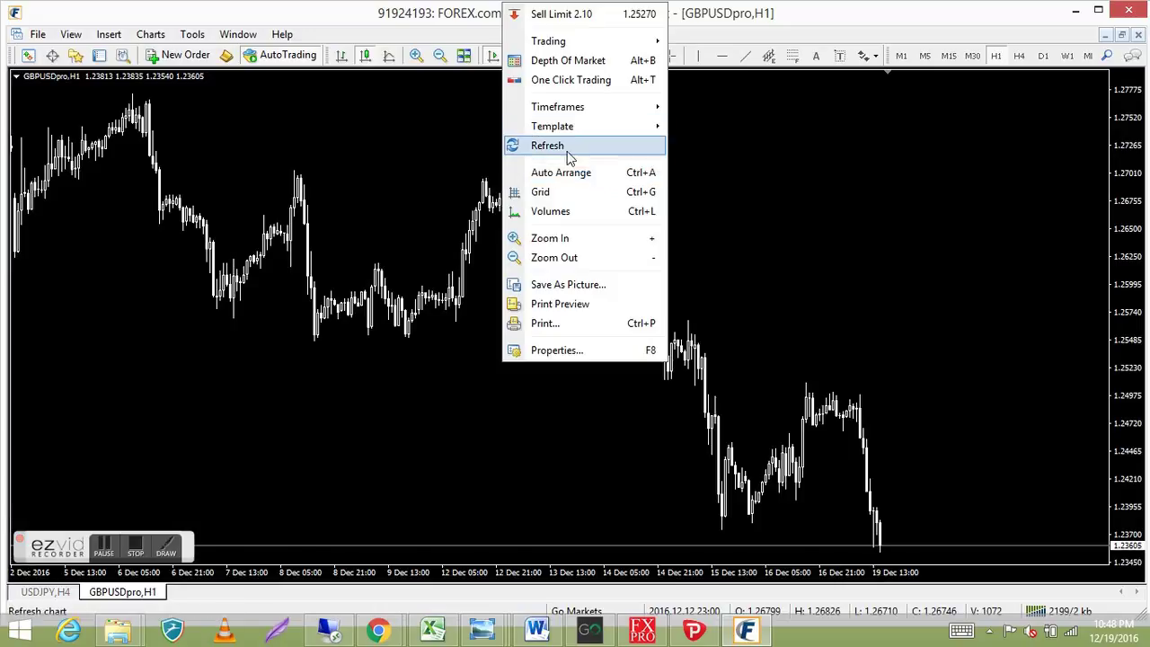
mouse_move(568, 133)
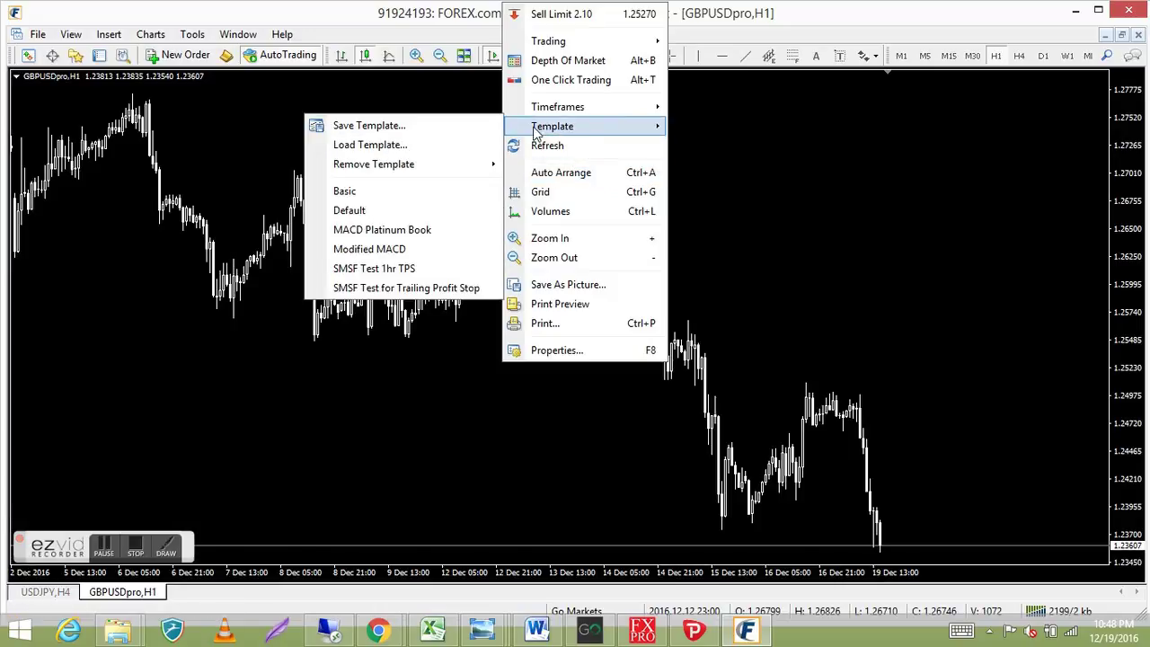
left_click(394, 232)
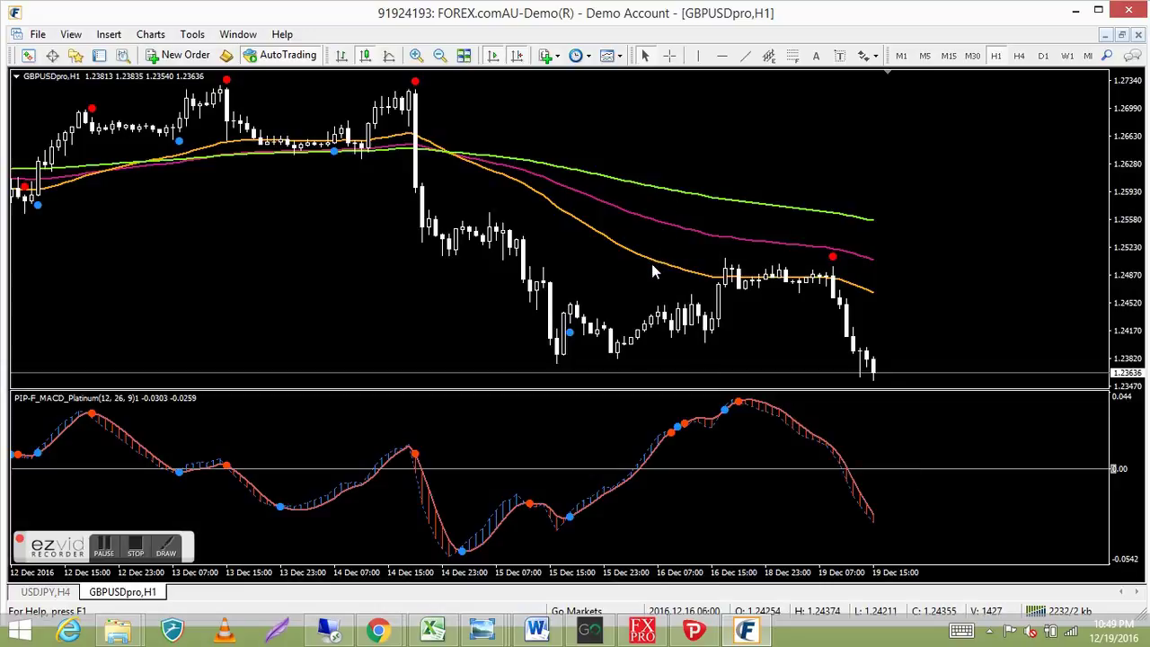
mouse_move(669, 232)
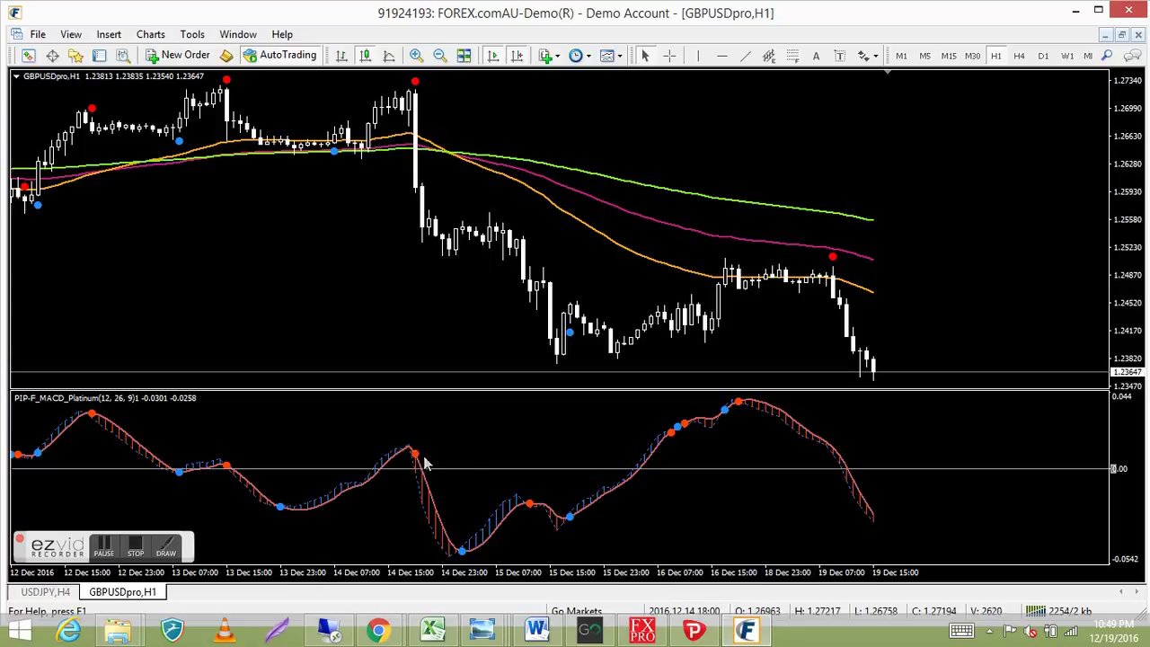
mouse_move(689, 432)
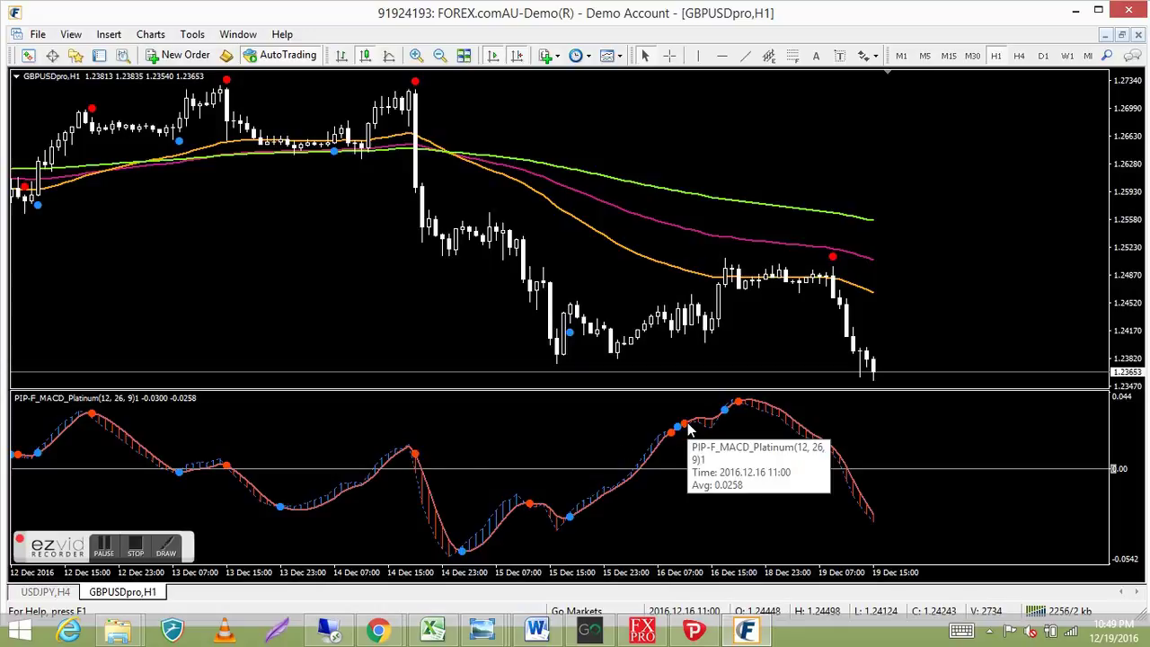
Set the MACD_Platinum indicator's ShowMarkers input to false to hide its markers
right_click(690, 431)
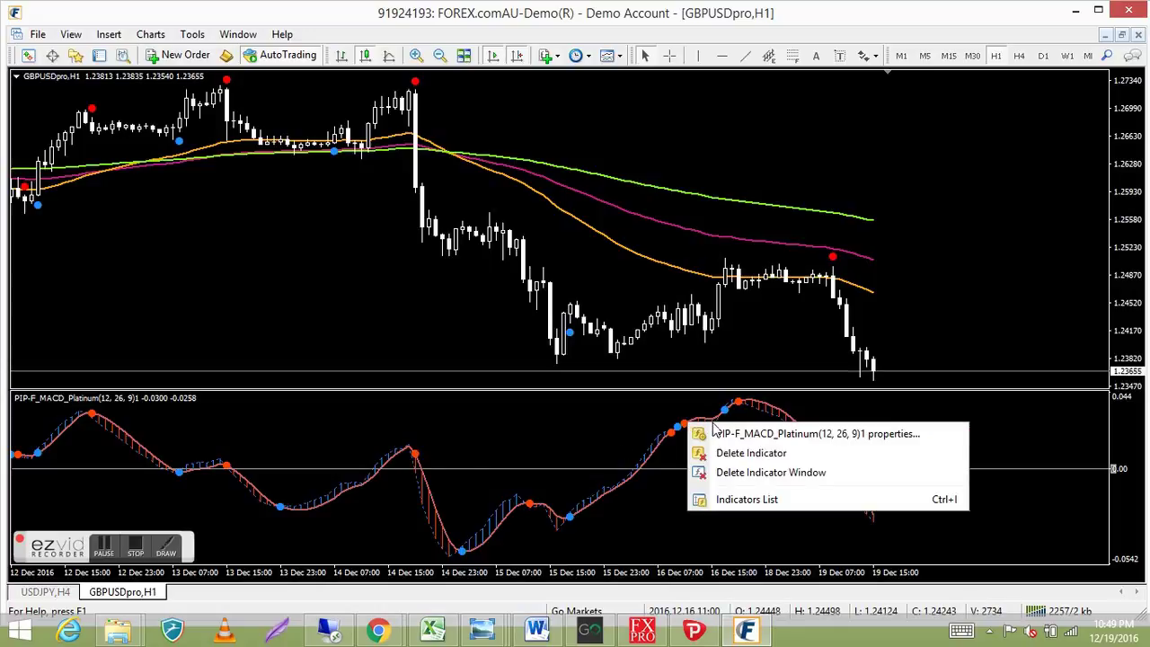
left_click(814, 436)
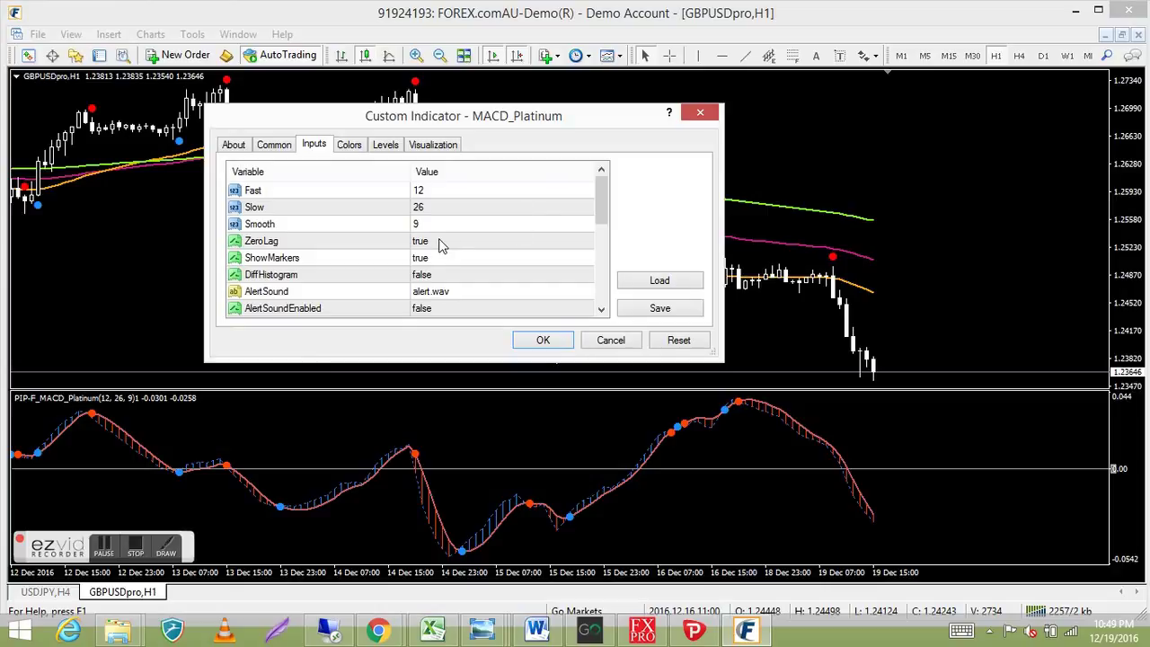
left_click(457, 259)
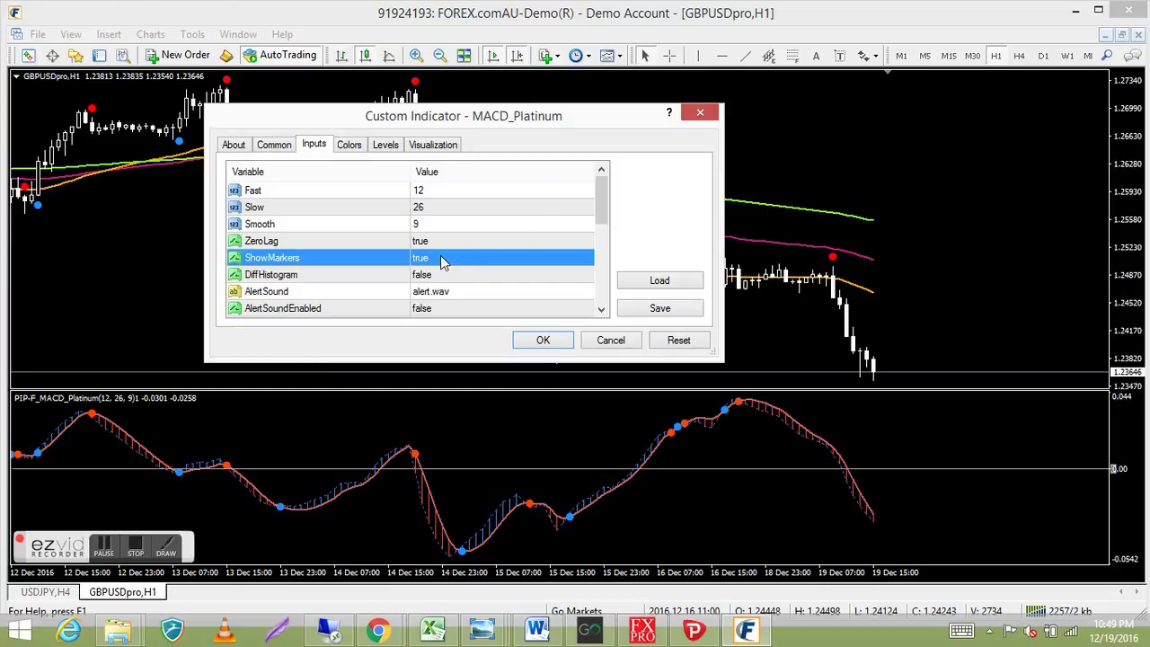
left_click(452, 260)
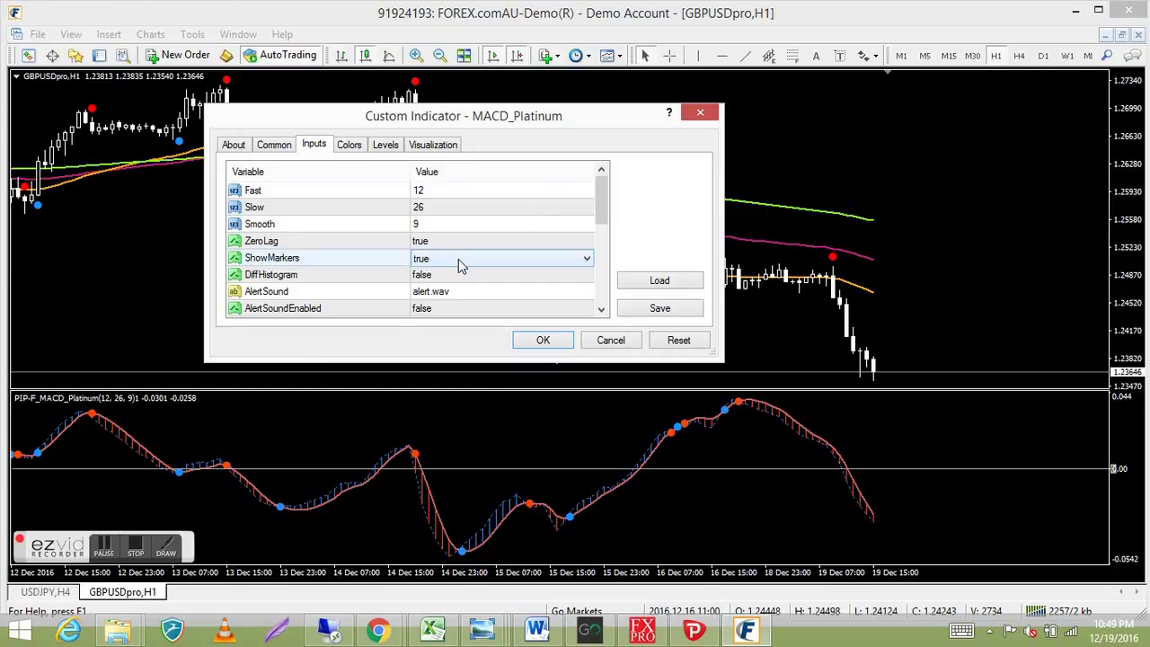
left_click(589, 258)
left_click(562, 281)
left_click(539, 341)
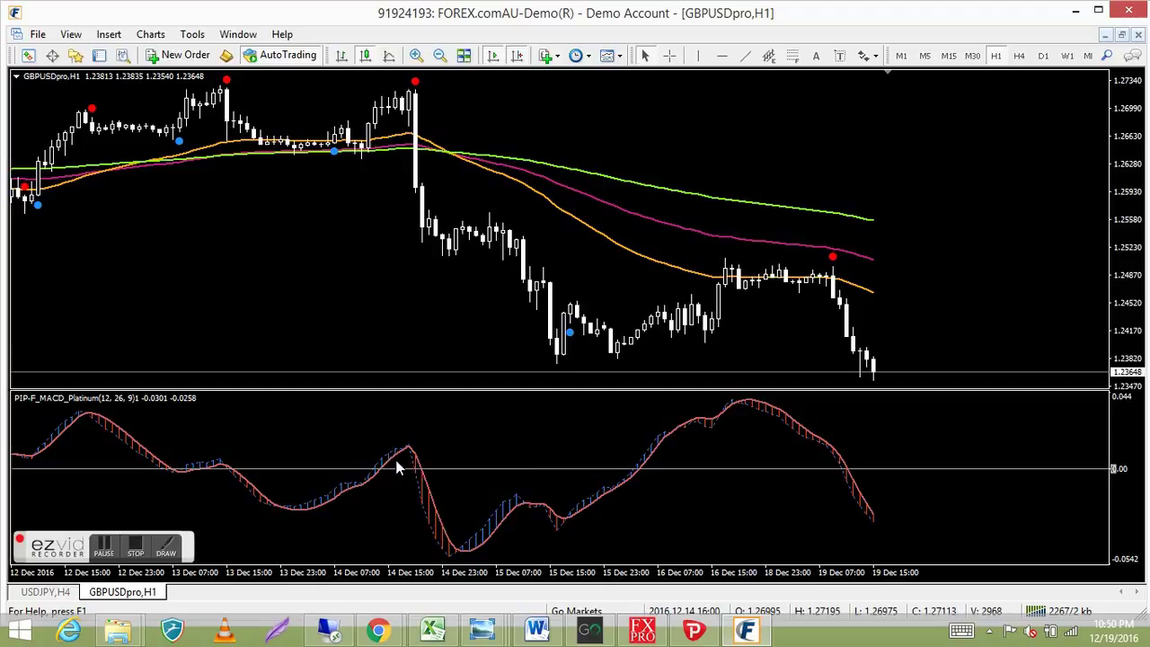
Set MACD_Platinum's ShowMarkers back to true, restoring the red and blue signal dots
right_click(399, 467)
left_click(452, 465)
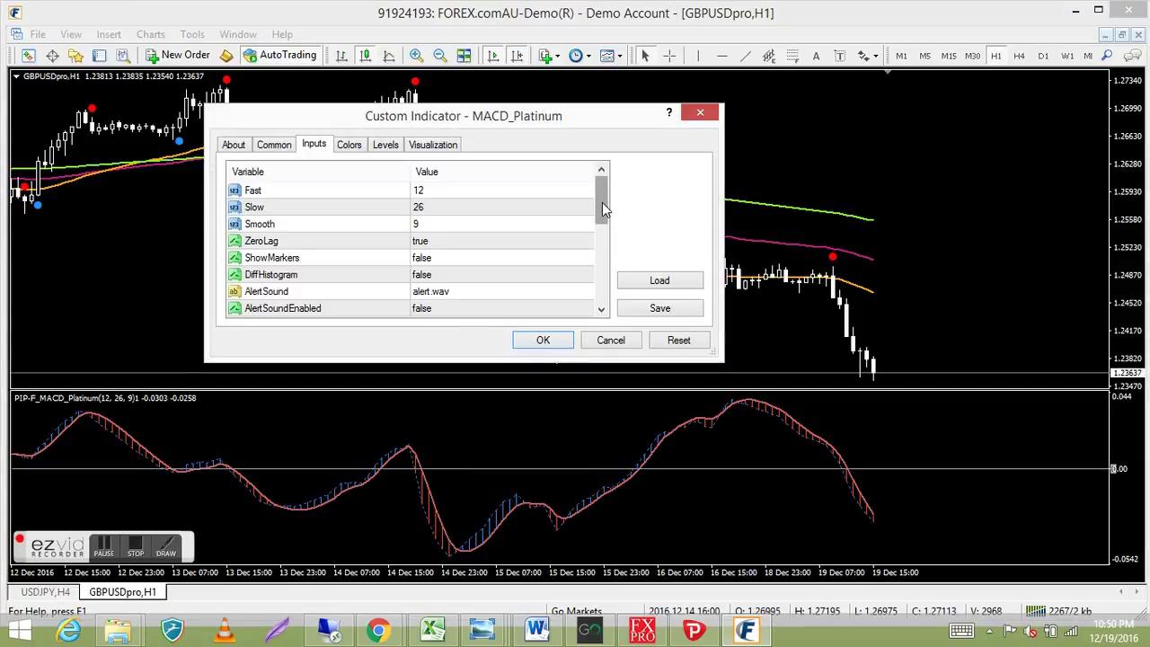
left_click_drag(602, 204, 603, 207)
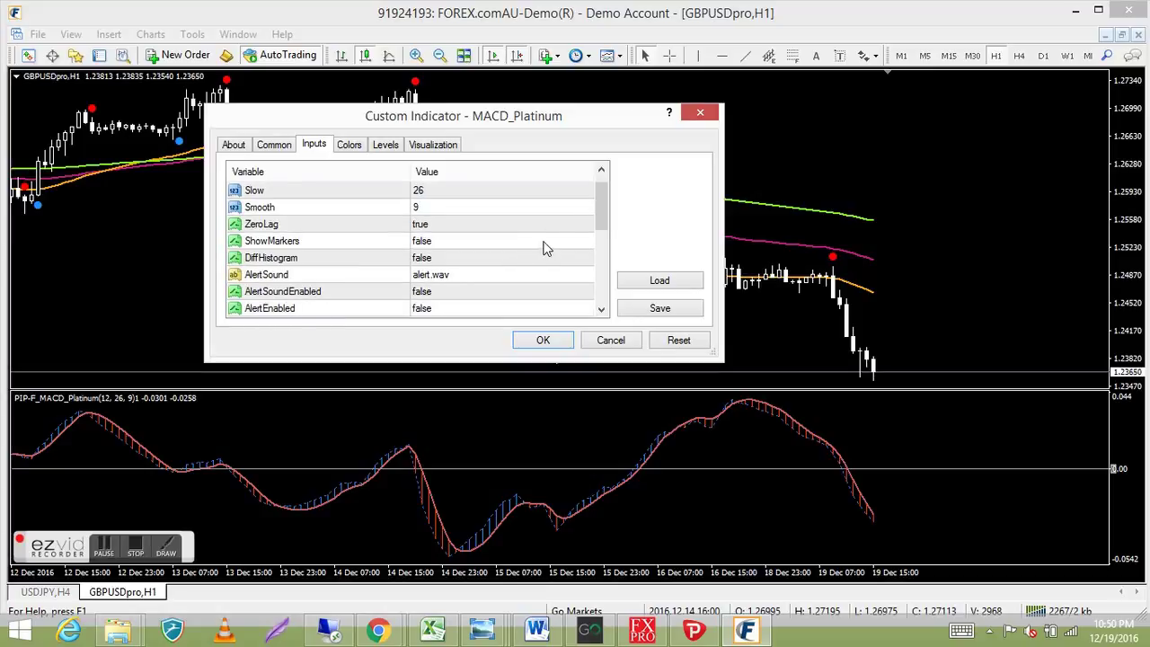
left_click(542, 243)
left_click(585, 244)
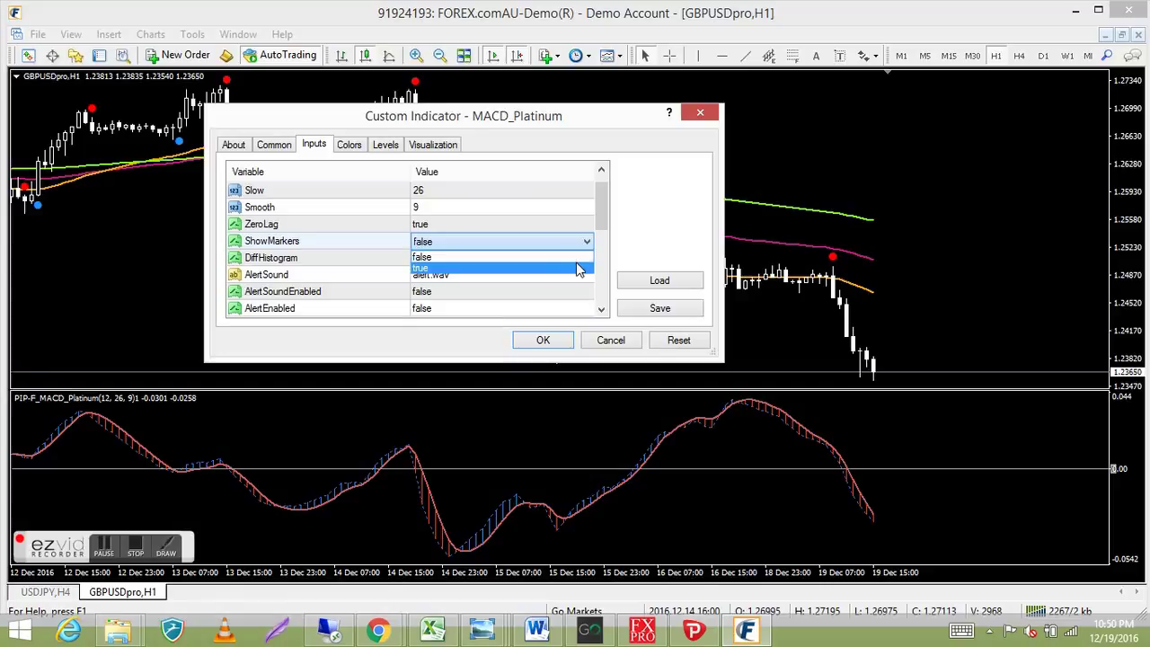
left_click(578, 267)
left_click(543, 339)
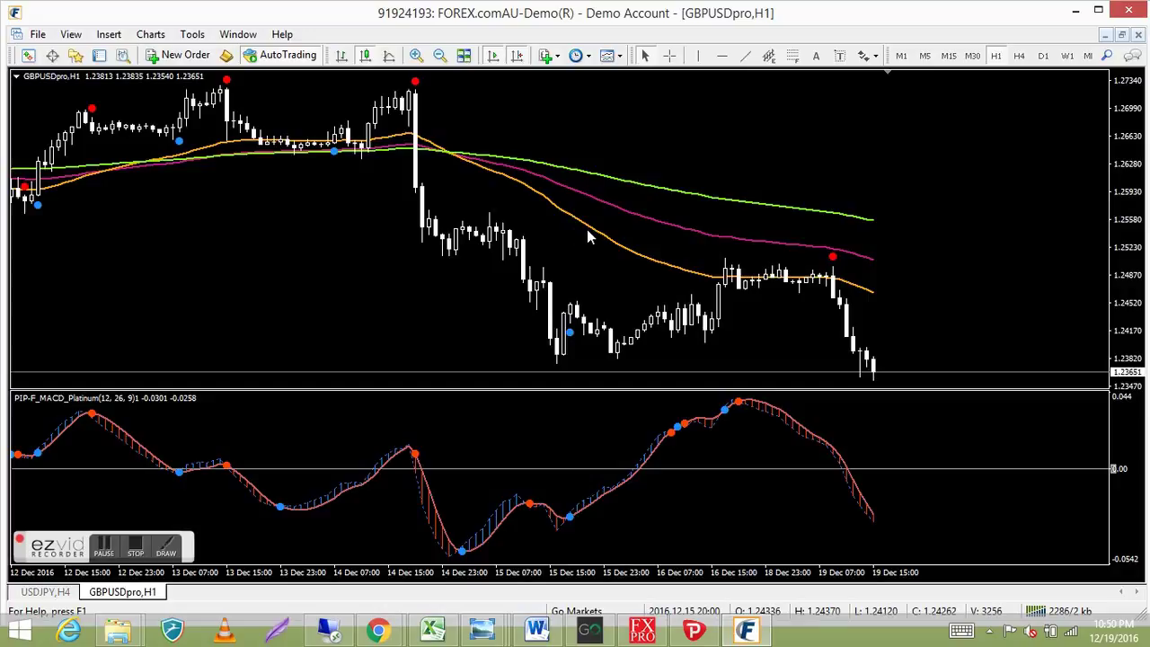
mouse_move(592, 236)
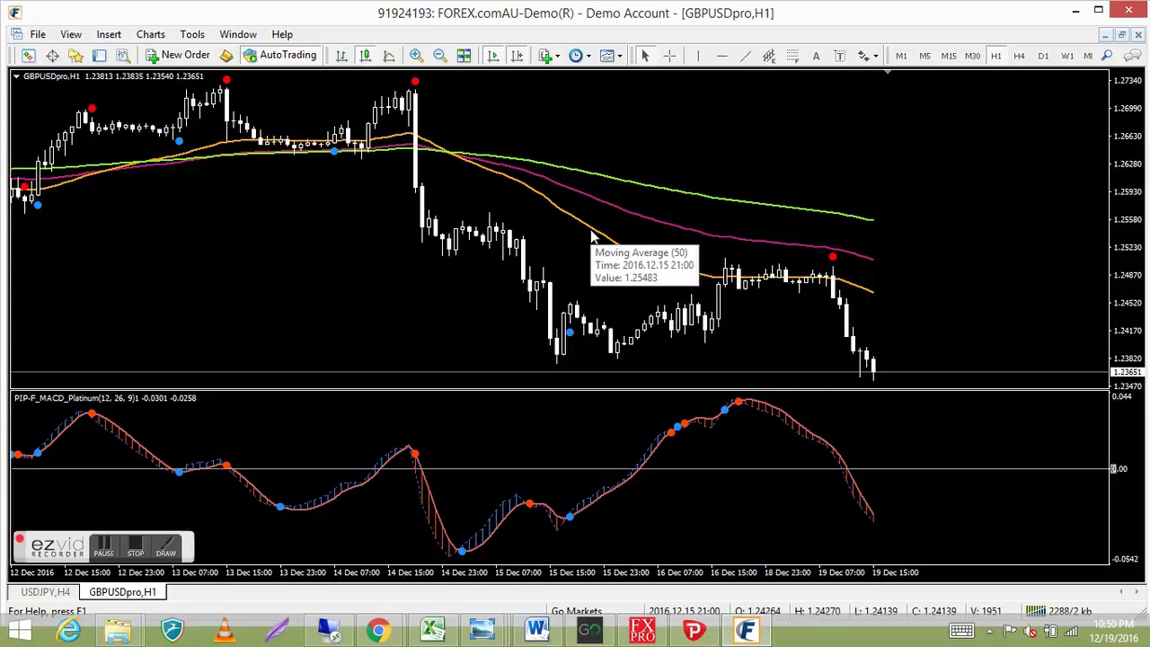
left_click(76, 57)
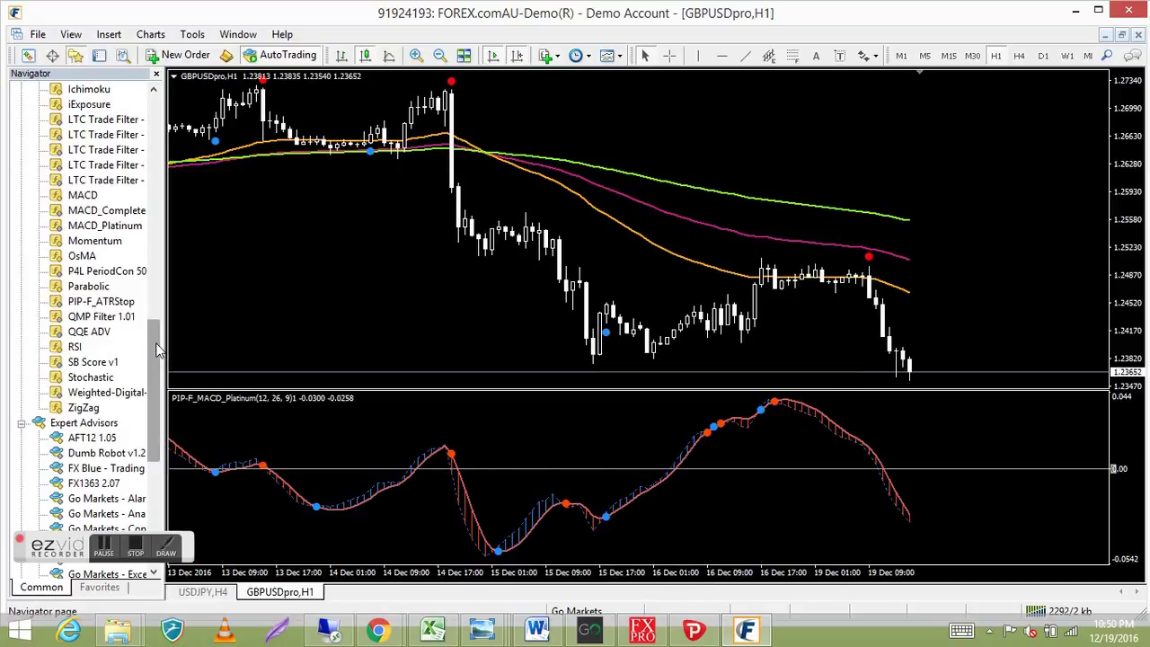
left_click_drag(157, 351, 180, 157)
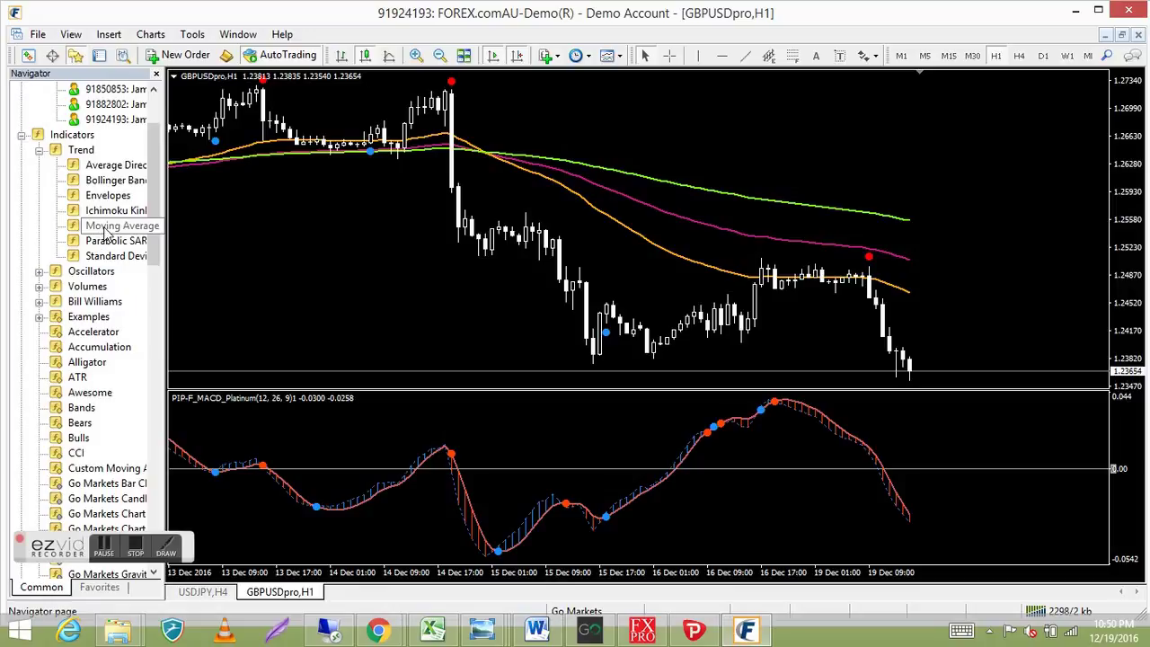
left_click_drag(382, 288, 382, 287)
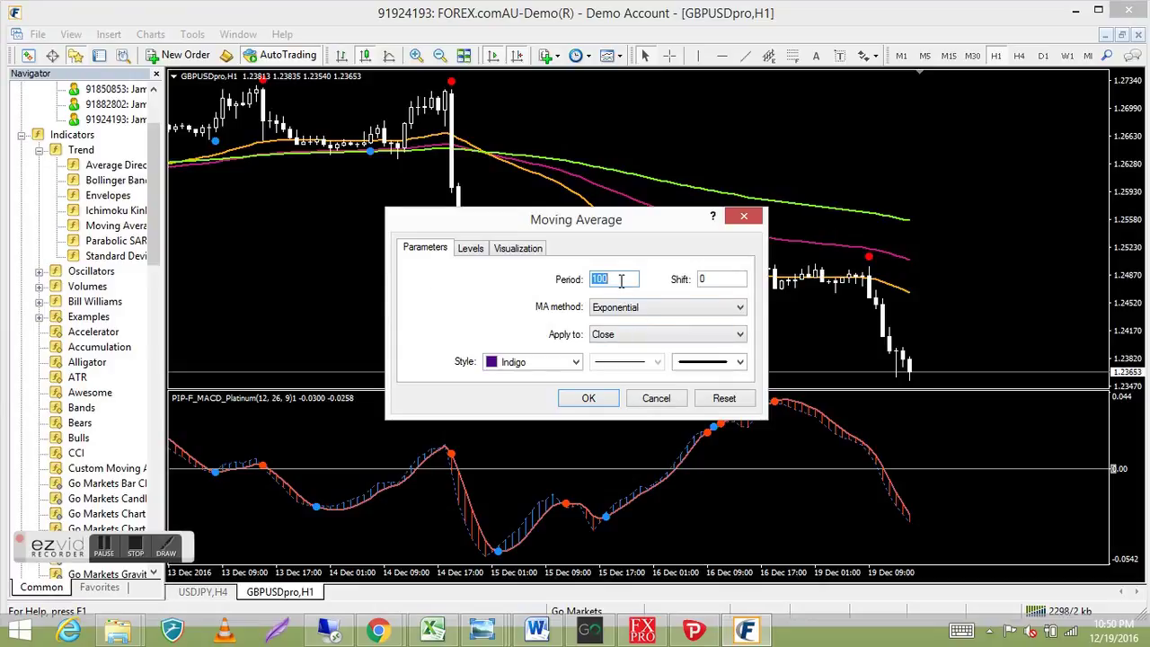
type("25")
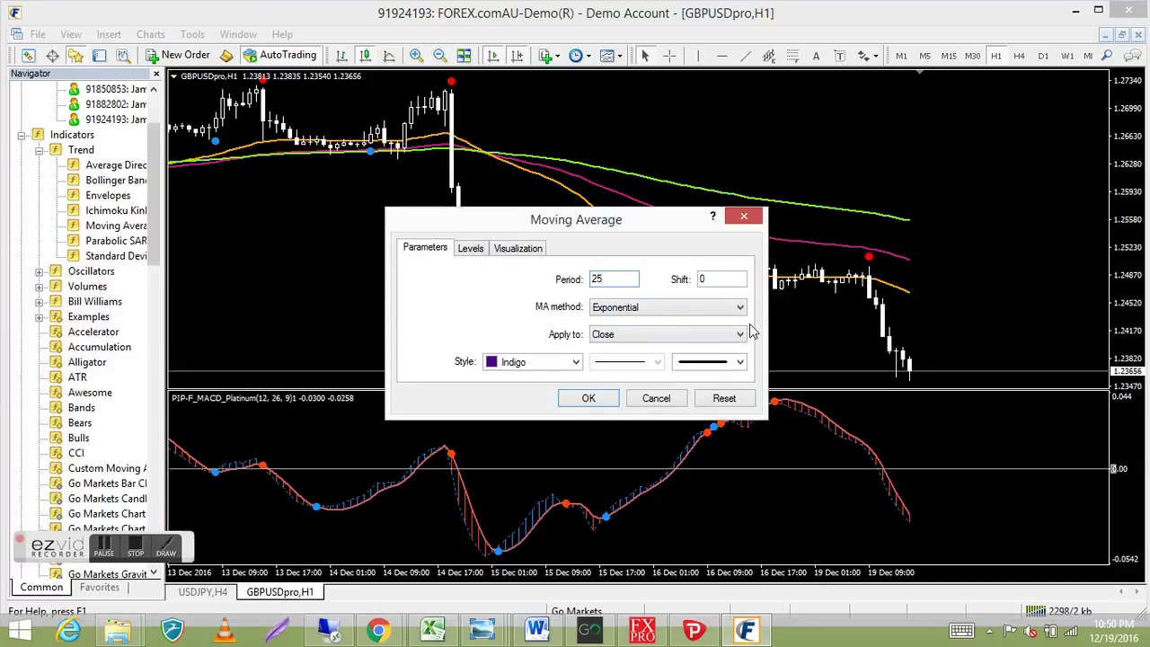
left_click(740, 309)
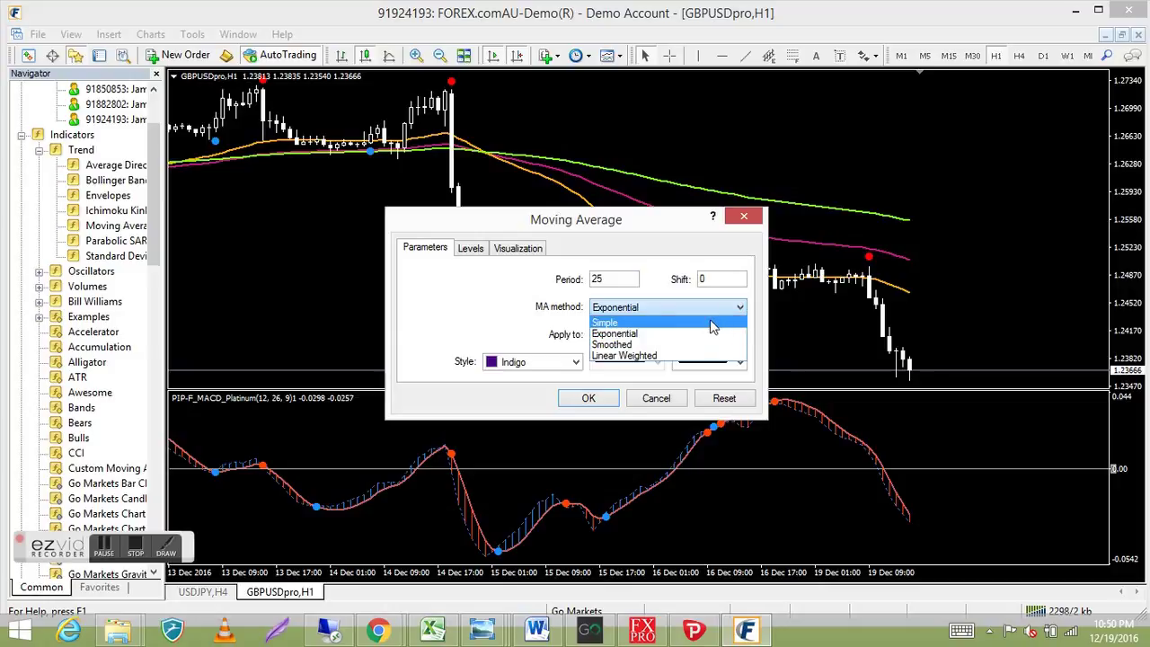
left_click(676, 333)
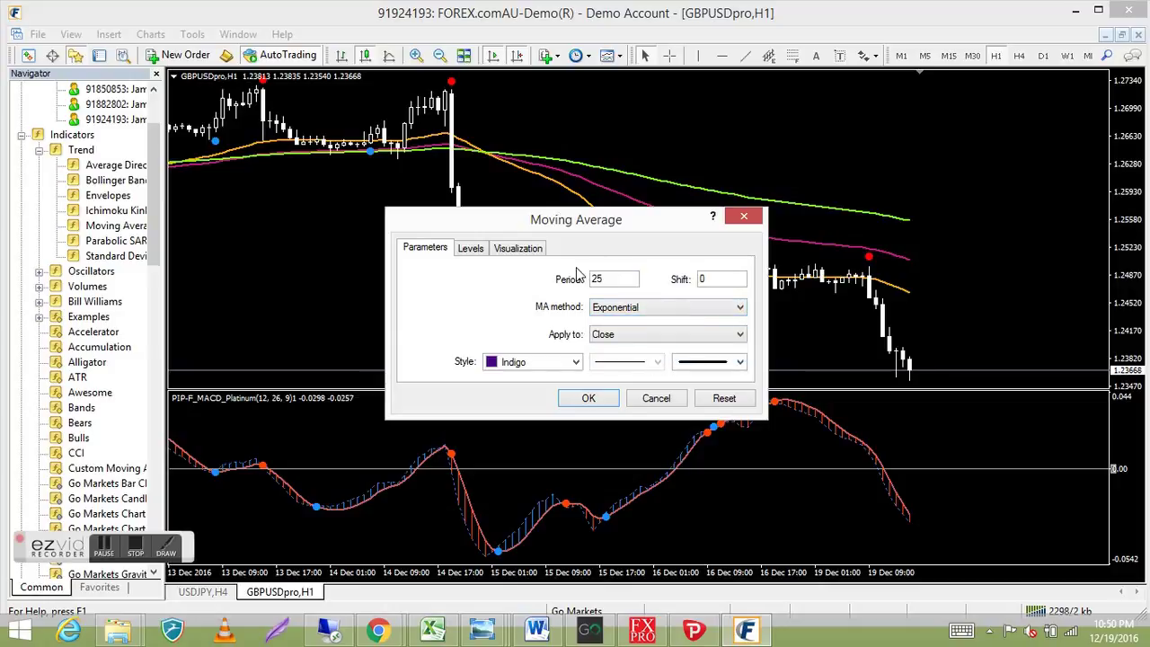
left_click(741, 309)
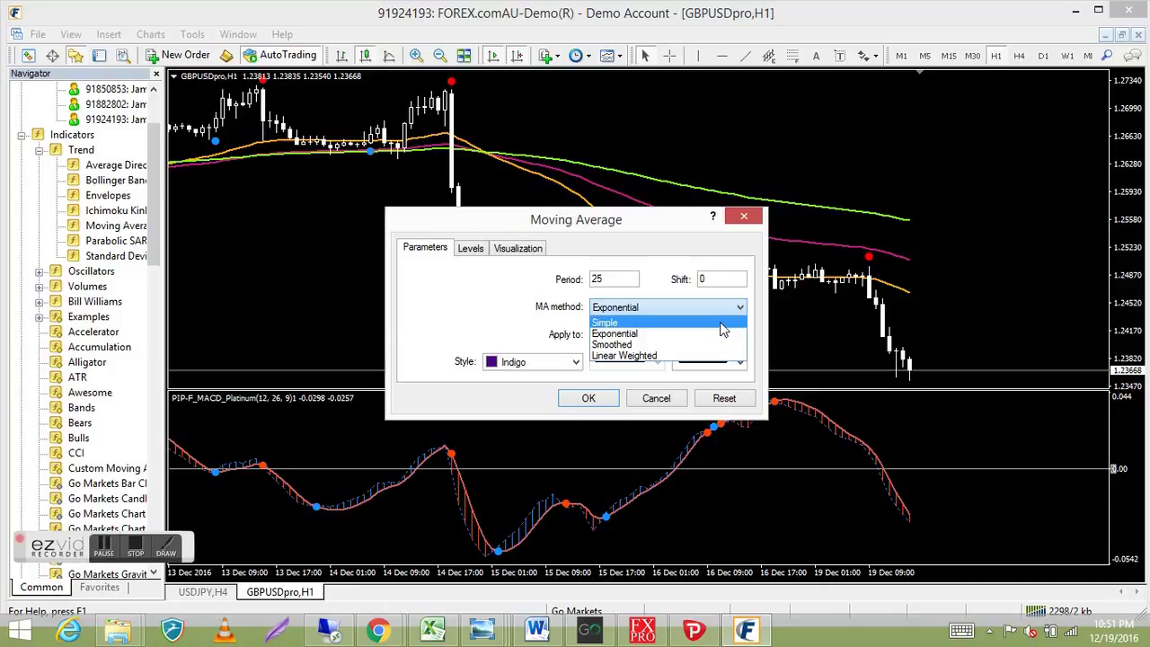
left_click(722, 323)
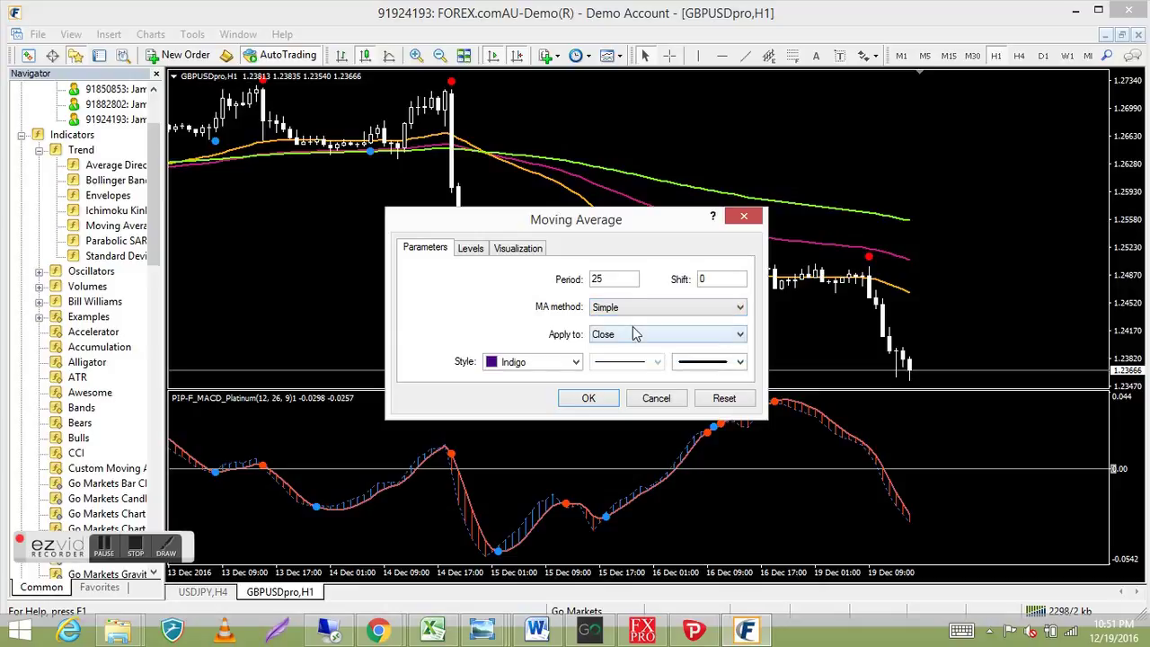
left_click(576, 363)
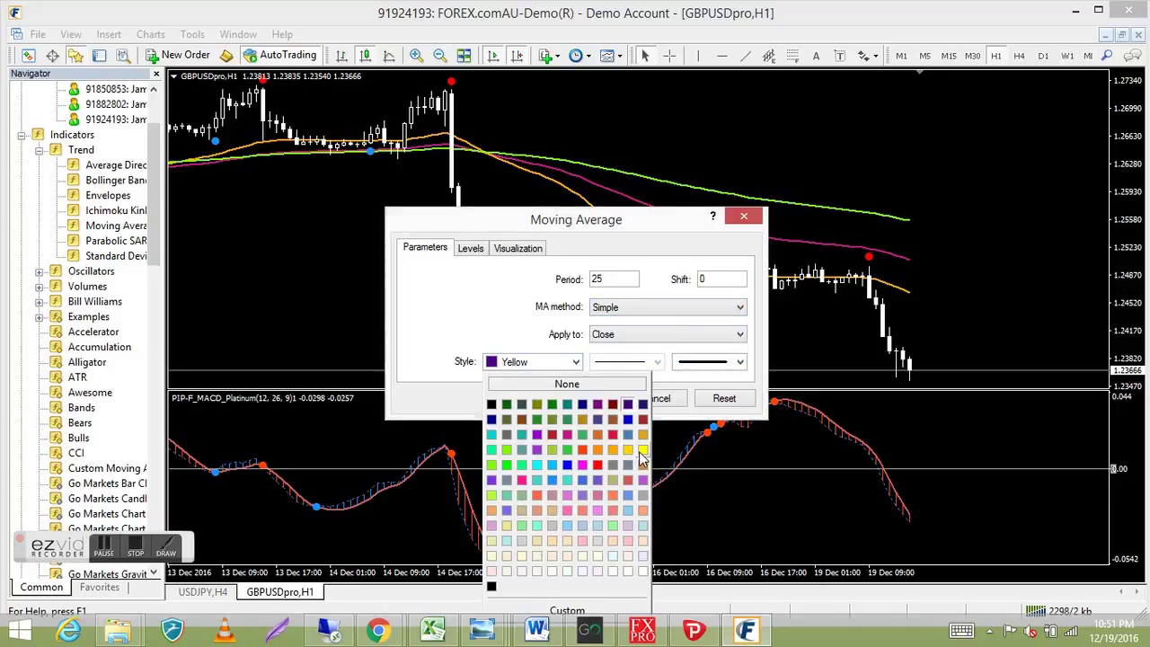
left_click(641, 451)
left_click(597, 400)
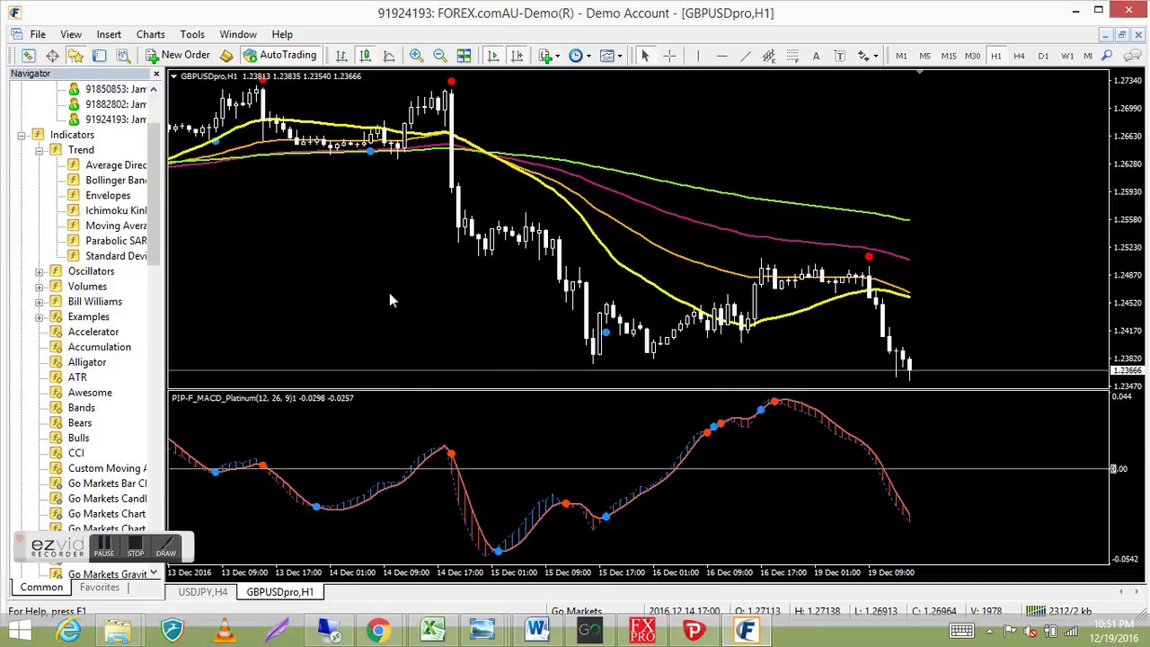
mouse_move(625, 274)
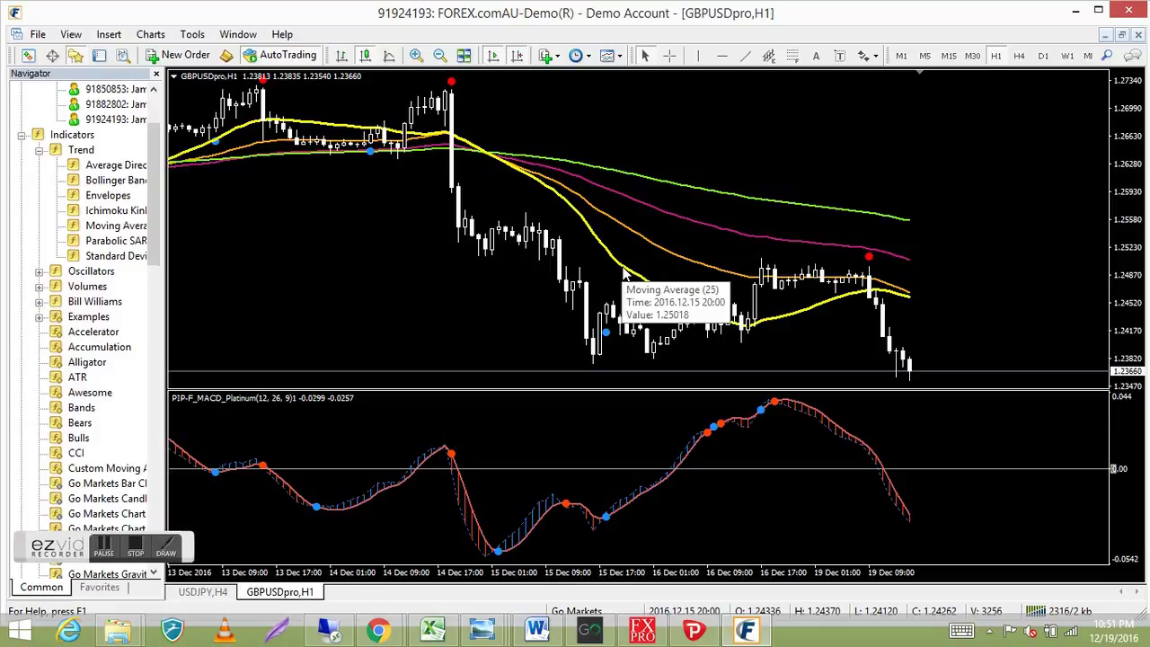
right_click(624, 270)
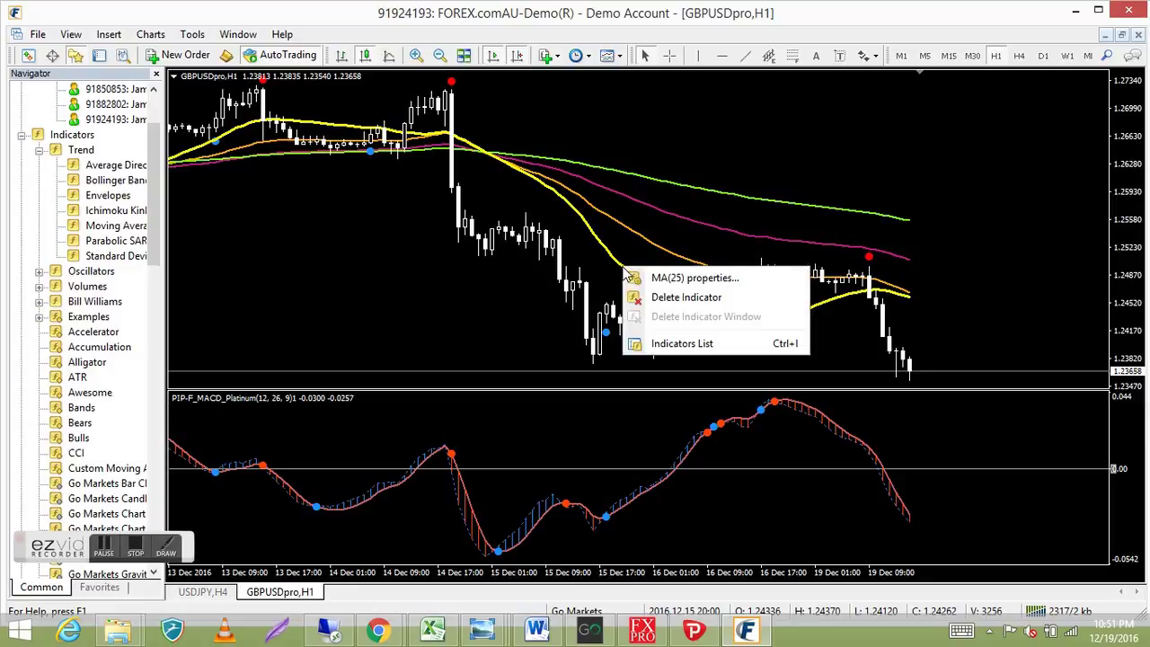
left_click(669, 305)
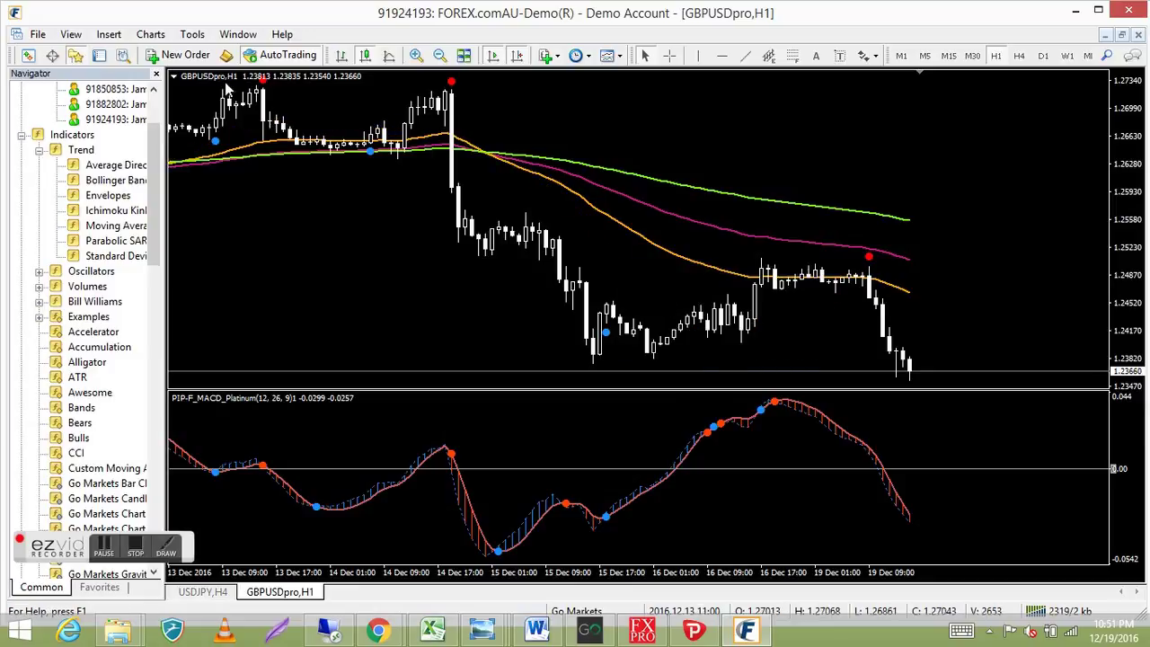
left_click(156, 73)
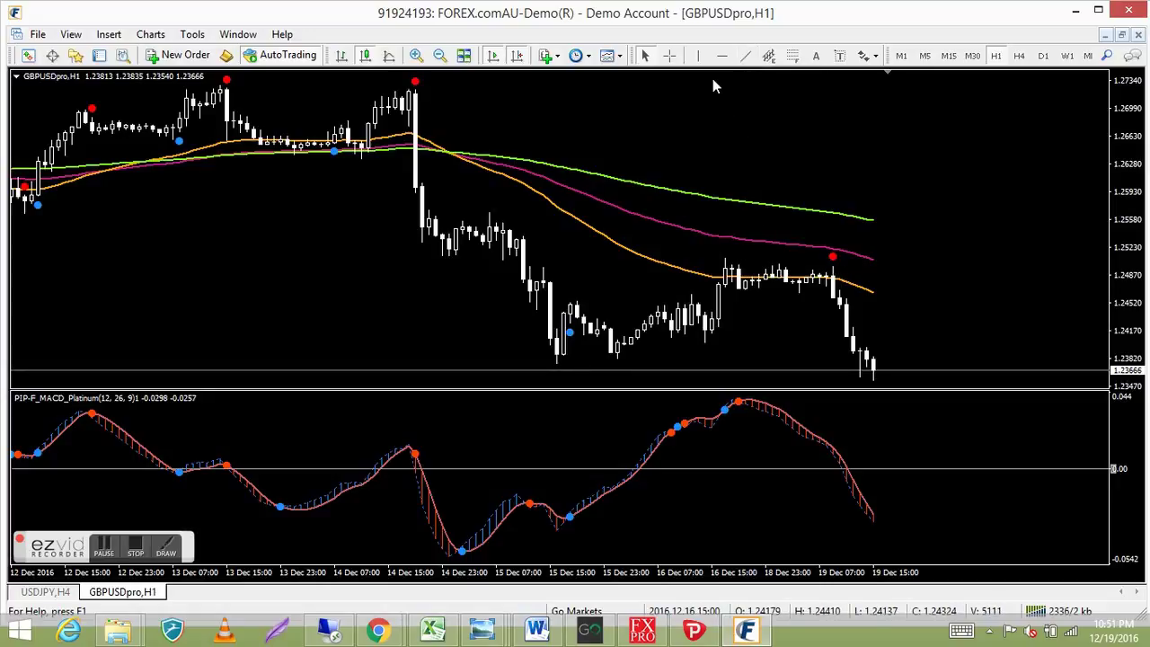
Draw a descending trendline from the 14 Dec high across the GBPUSDpro H1 chart
left_click(745, 56)
mouse_move(392, 81)
left_mouse_down()
mouse_move(526, 129)
mouse_move(600, 171)
left_mouse_up()
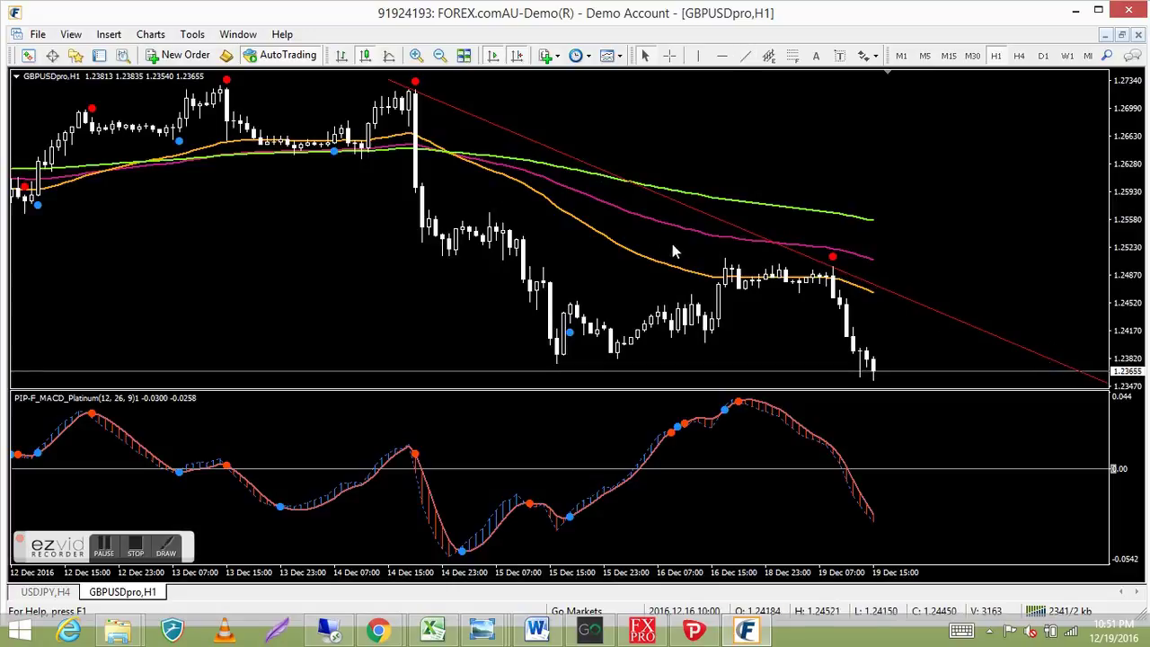
right_click(490, 128)
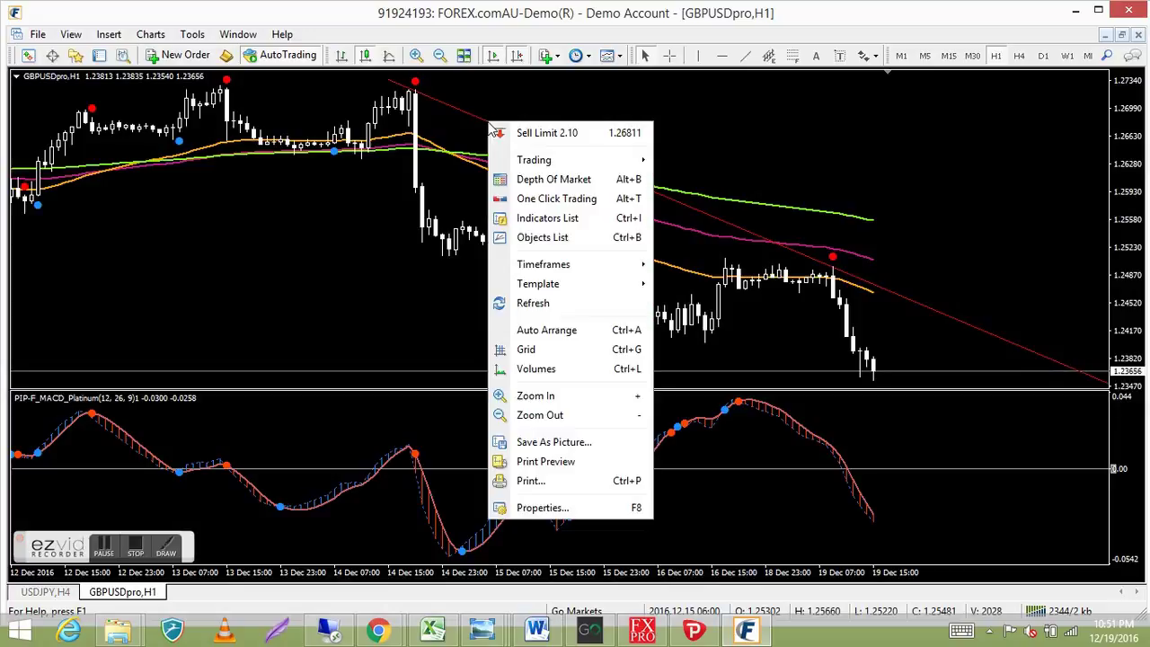
left_click(480, 120)
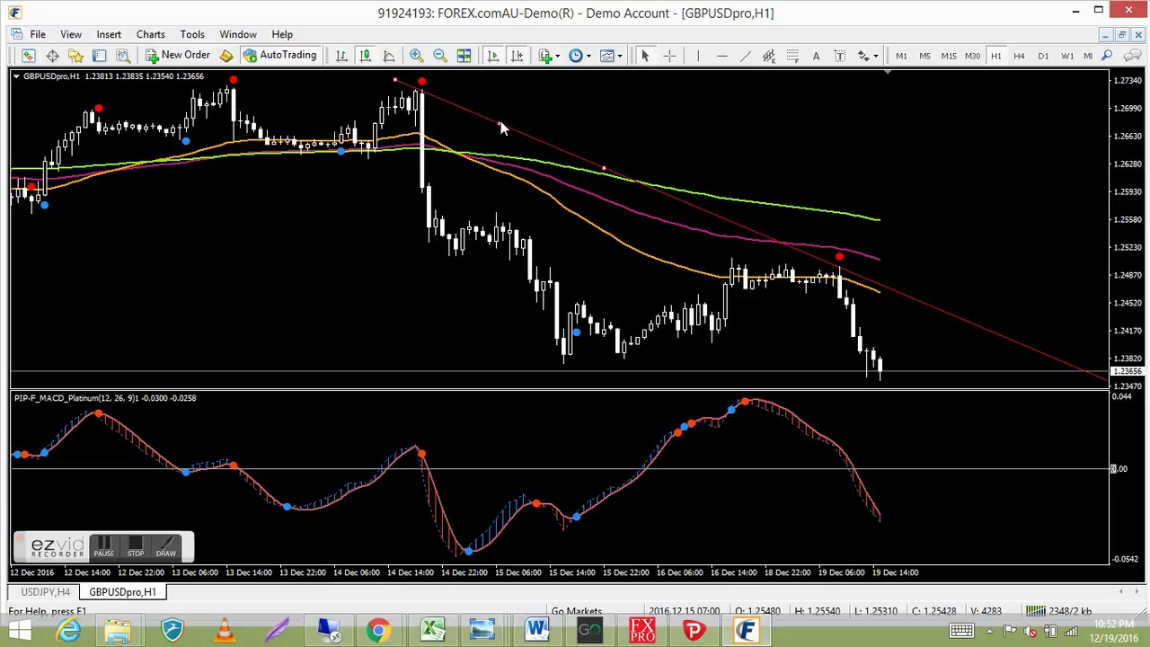
Turn off Ray for Trendline 532 and give it a thicker line width
right_click(500, 124)
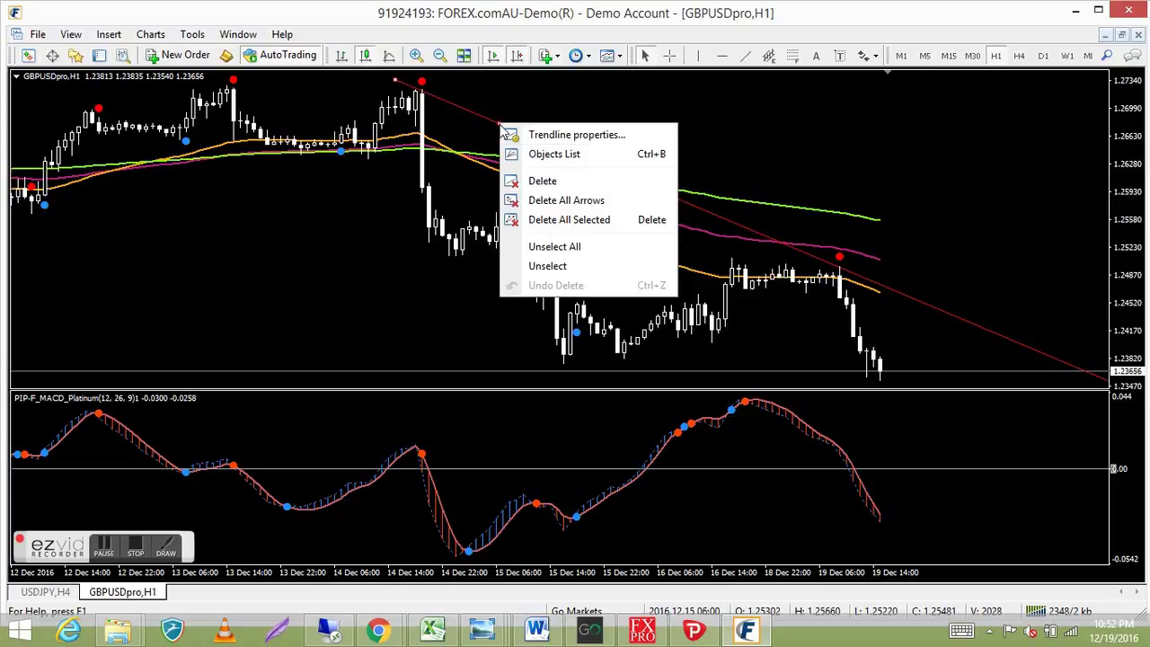
left_click(565, 133)
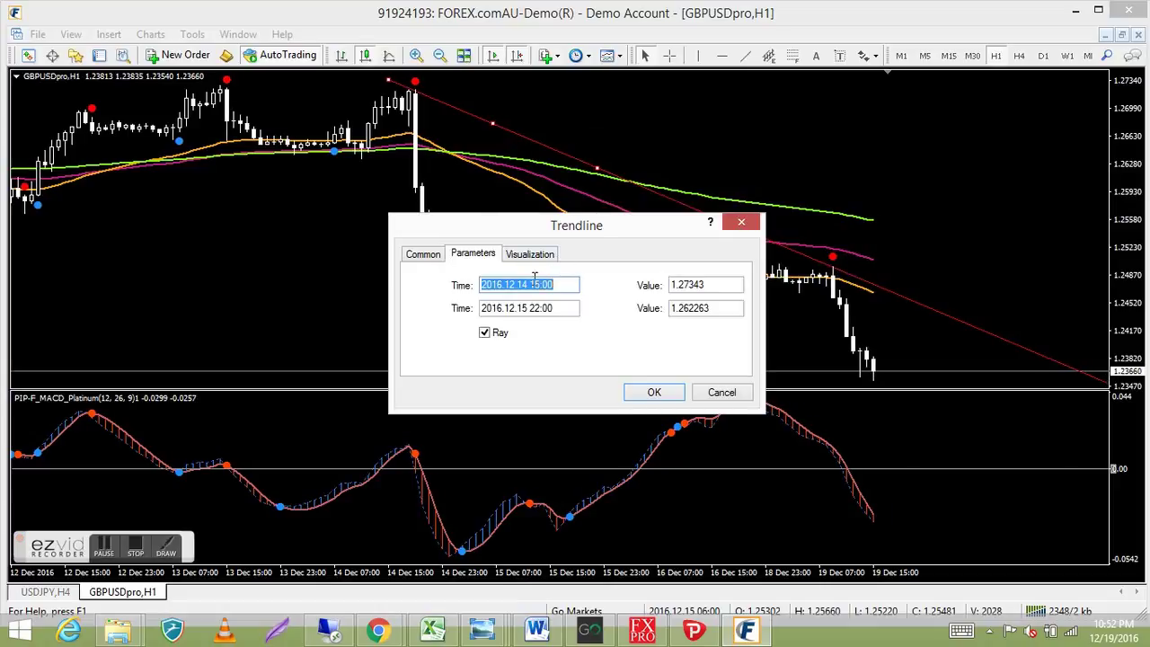
left_click(486, 334)
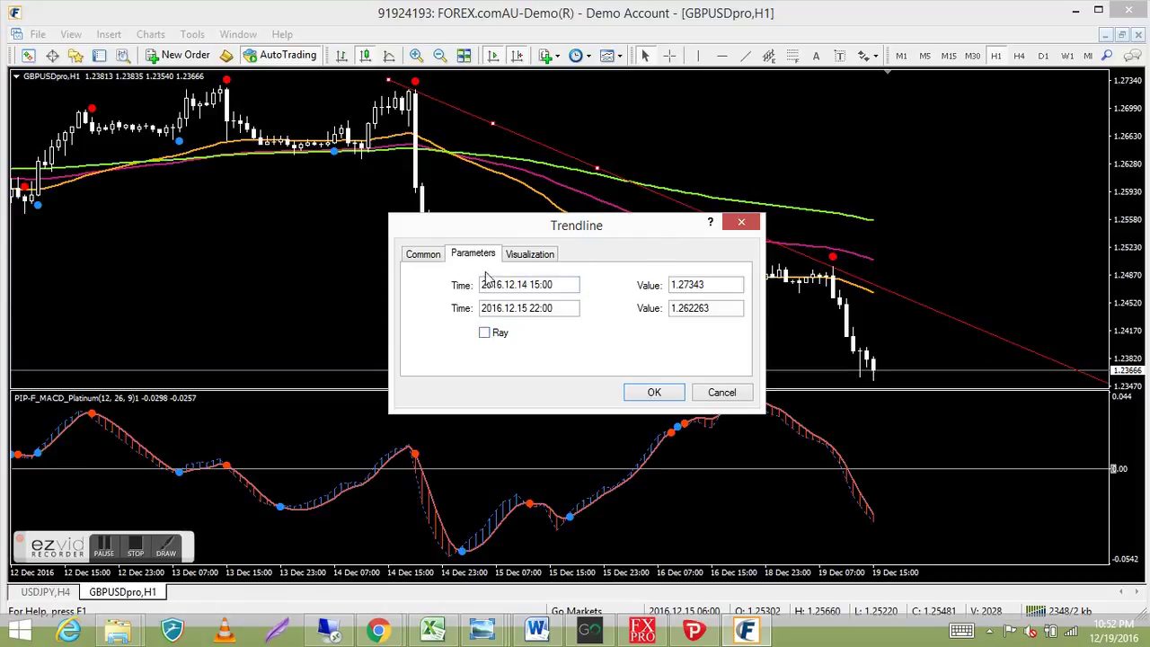
left_click(428, 254)
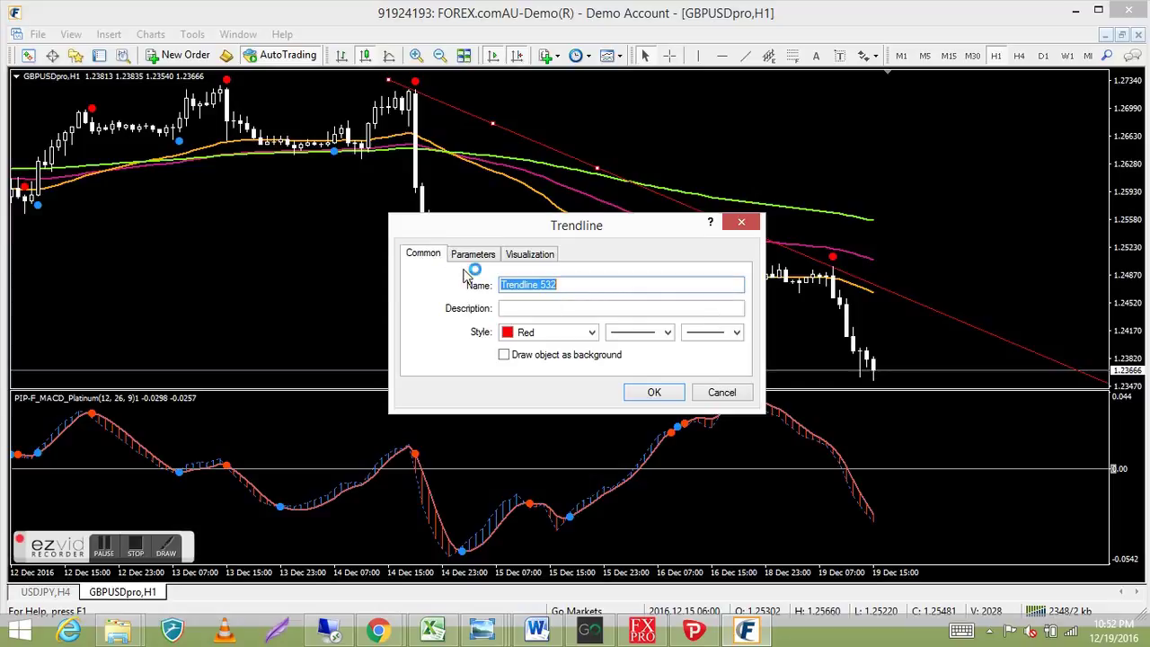
left_click(738, 334)
left_click(729, 362)
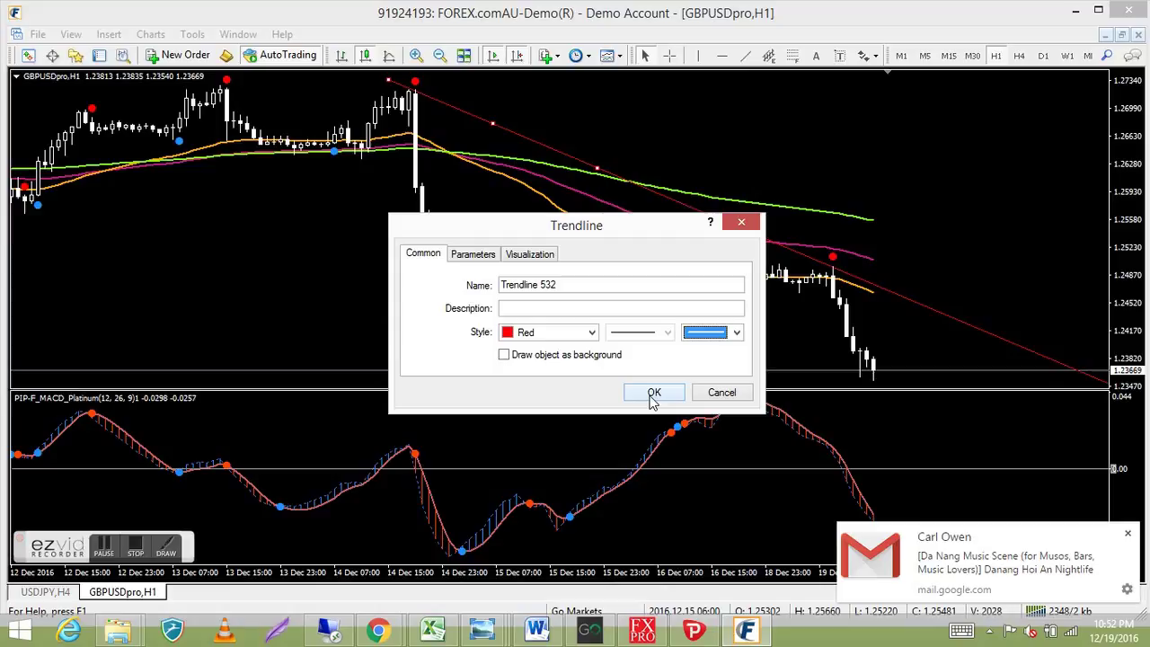
left_click(654, 396)
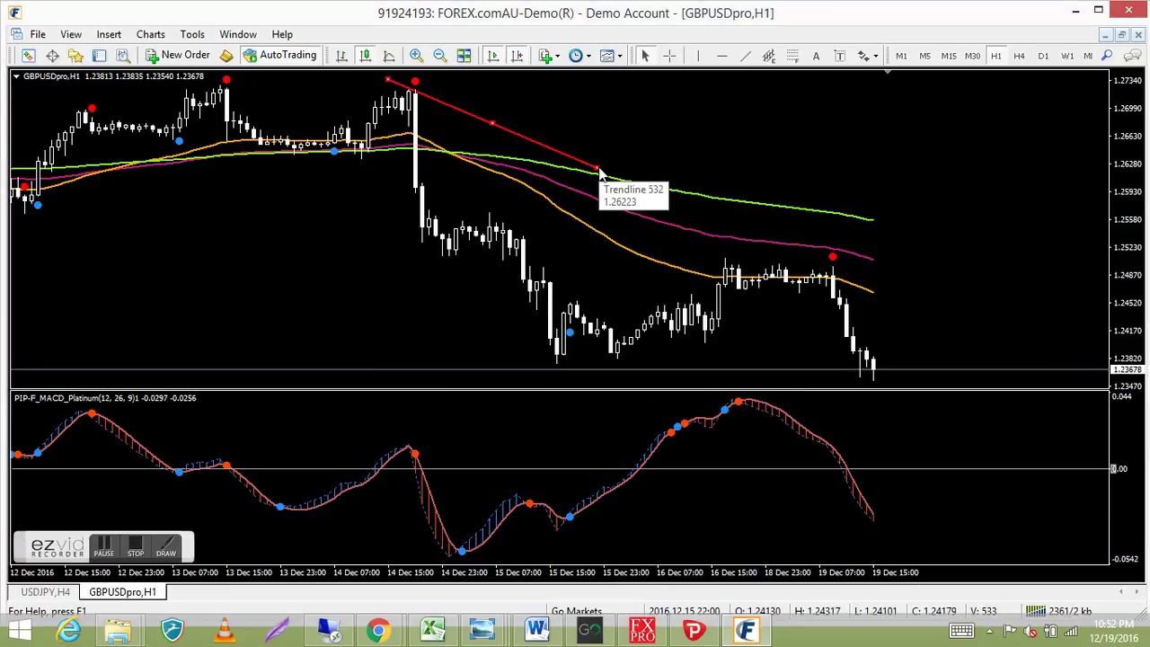
Reposition the thick red trendline so it joins the 14 Dec and 19 Dec swing-high dots
left_click_drag(597, 168, 832, 270)
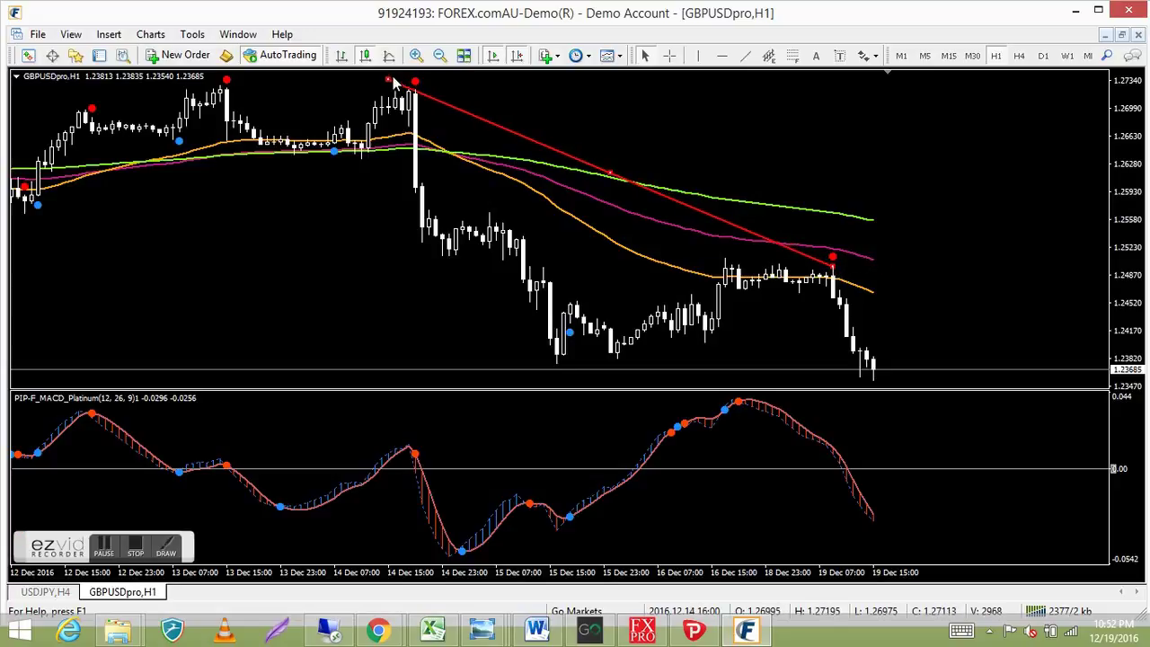
left_click_drag(392, 80, 415, 83)
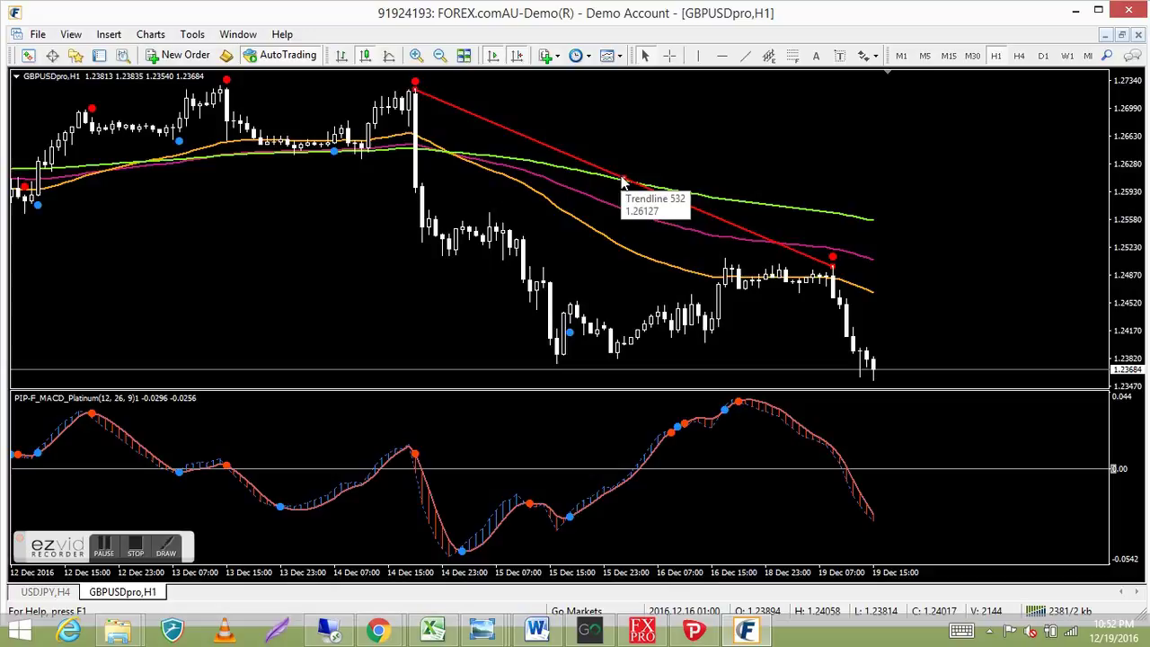
mouse_move(621, 176)
left_mouse_down()
mouse_move(642, 146)
mouse_move(626, 177)
left_mouse_up()
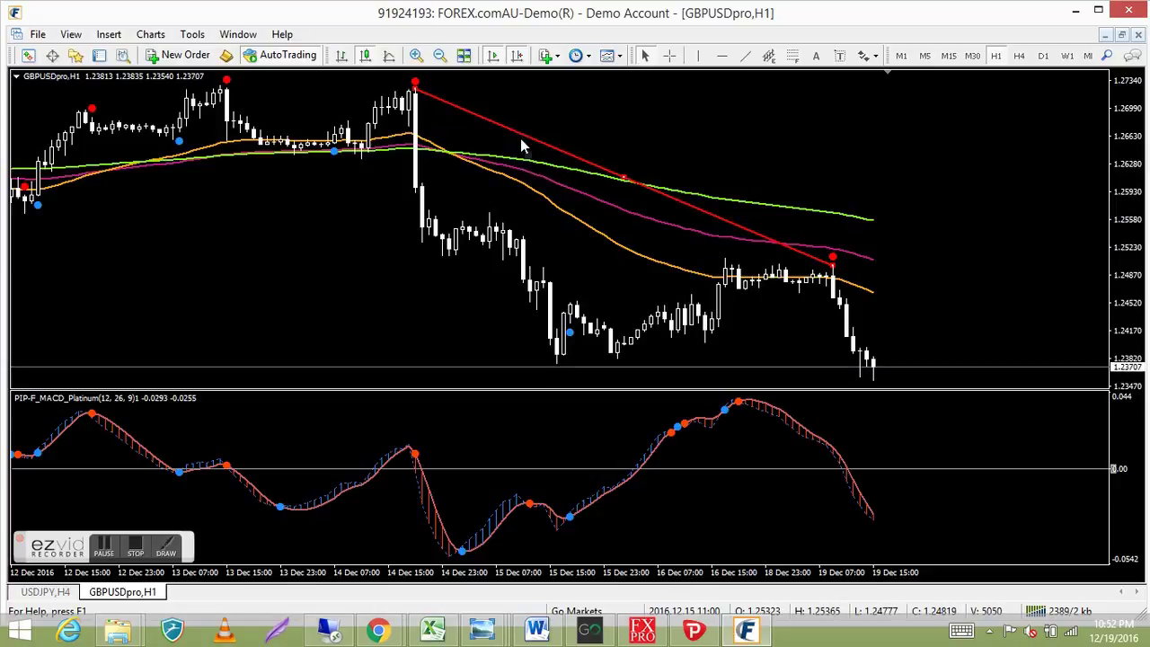
Draw a second trendline down-right, then delete all selected red trendlines
left_click(745, 56)
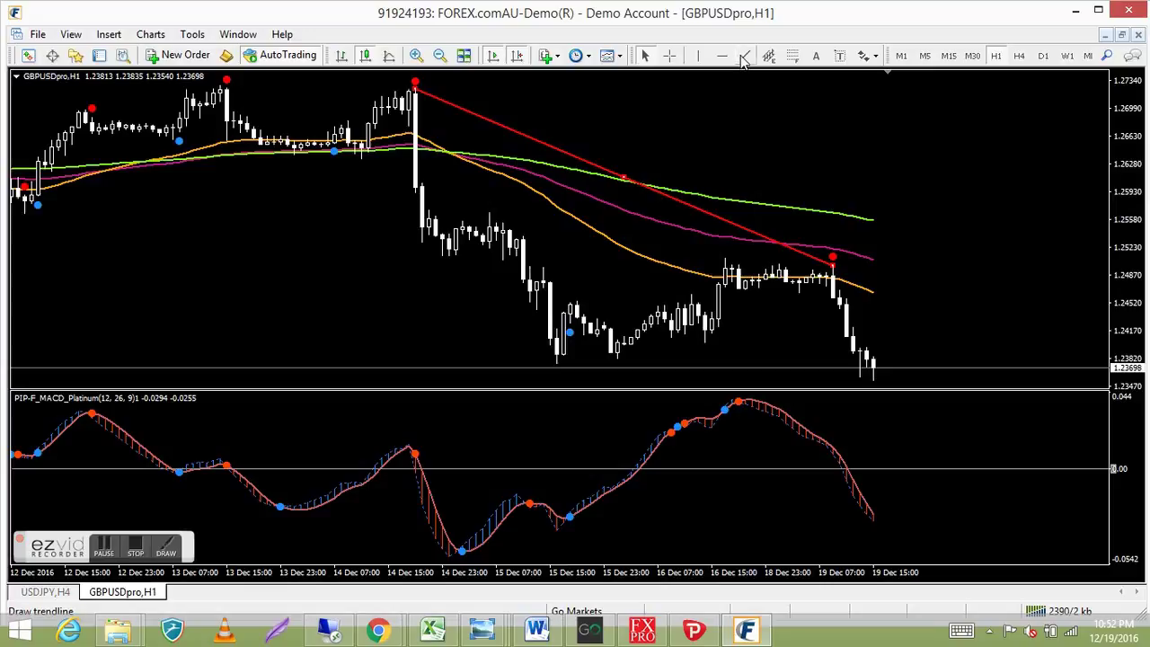
mouse_move(376, 226)
left_mouse_down()
mouse_move(543, 250)
mouse_move(635, 334)
mouse_move(657, 334)
mouse_move(647, 323)
left_mouse_up()
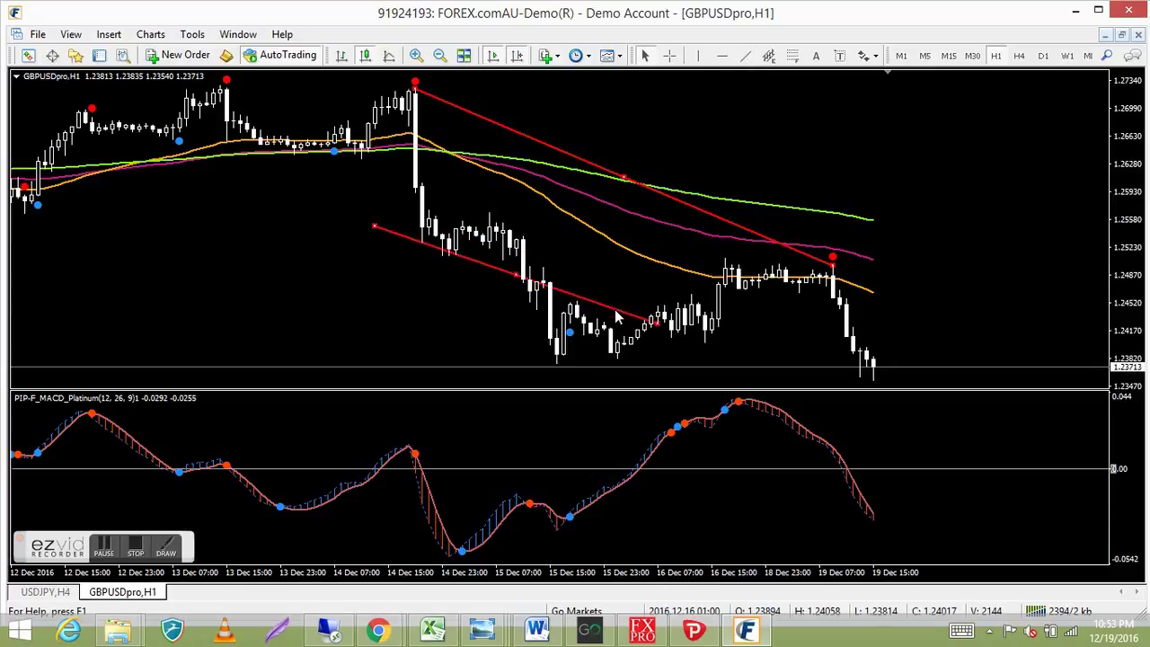
right_click(399, 239)
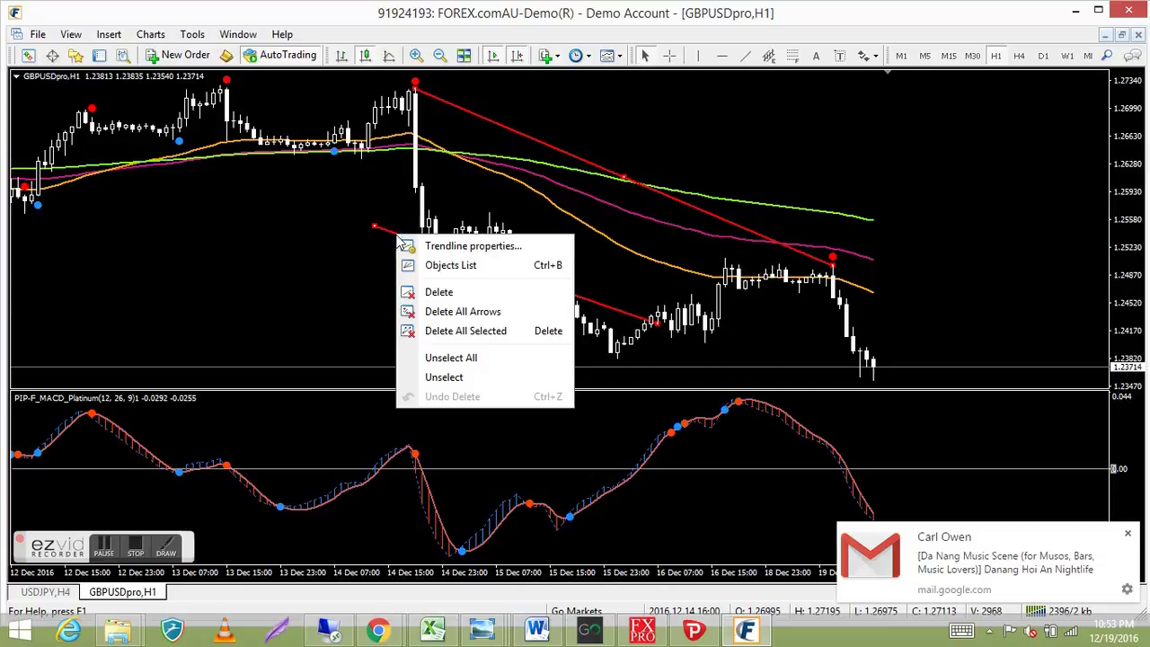
left_click(466, 332)
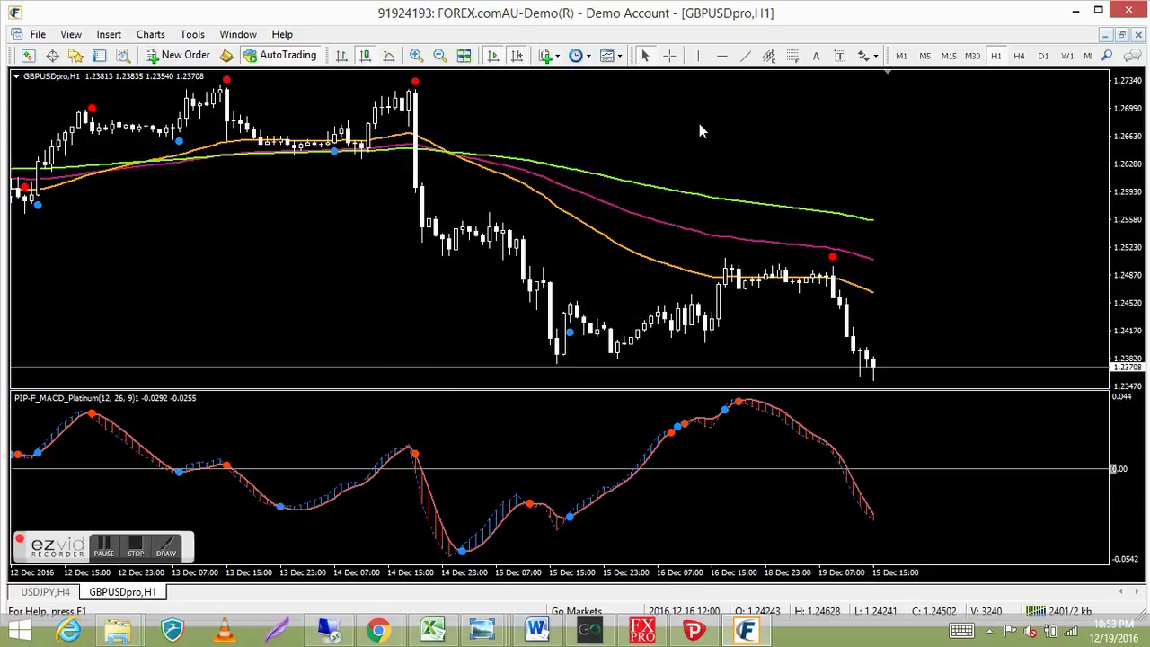
Place a horizontal line on the chart and give it a thicker width in its properties
left_click(723, 58)
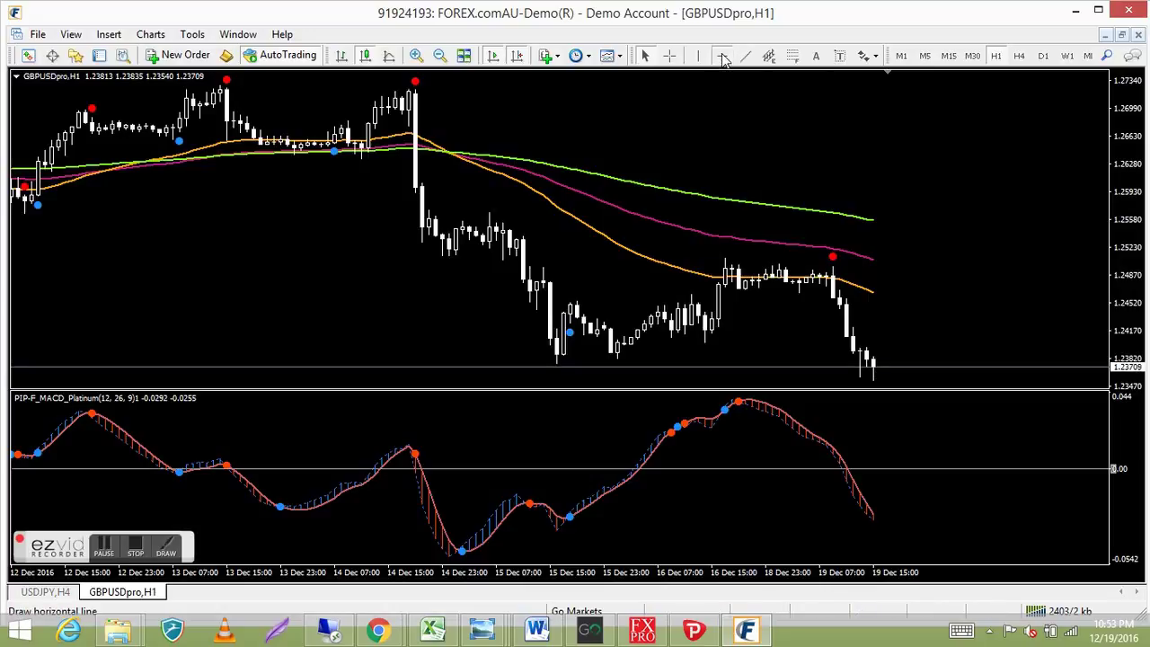
left_click(733, 259)
left_click_drag(735, 261, 807, 262)
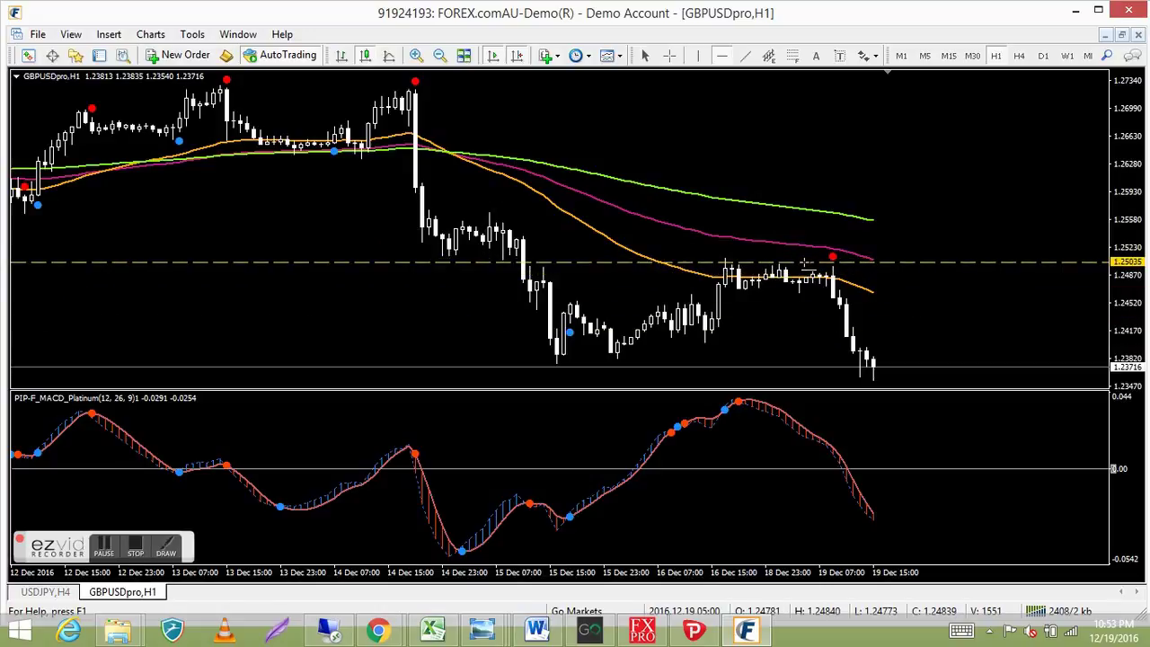
right_click(928, 263)
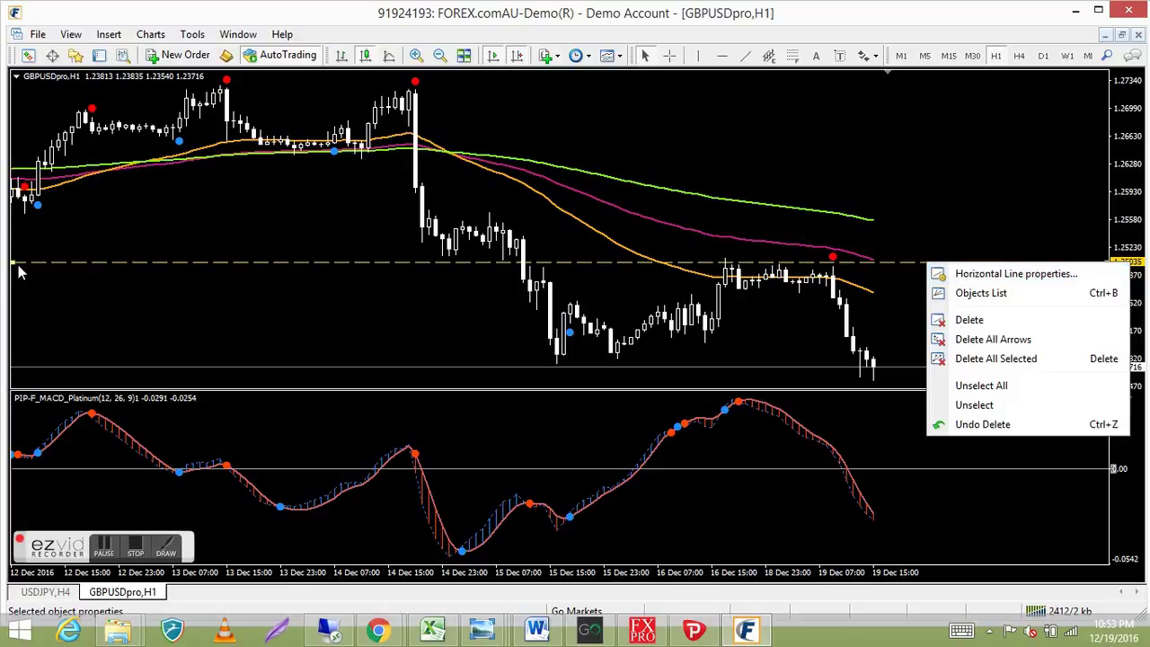
left_click(1010, 274)
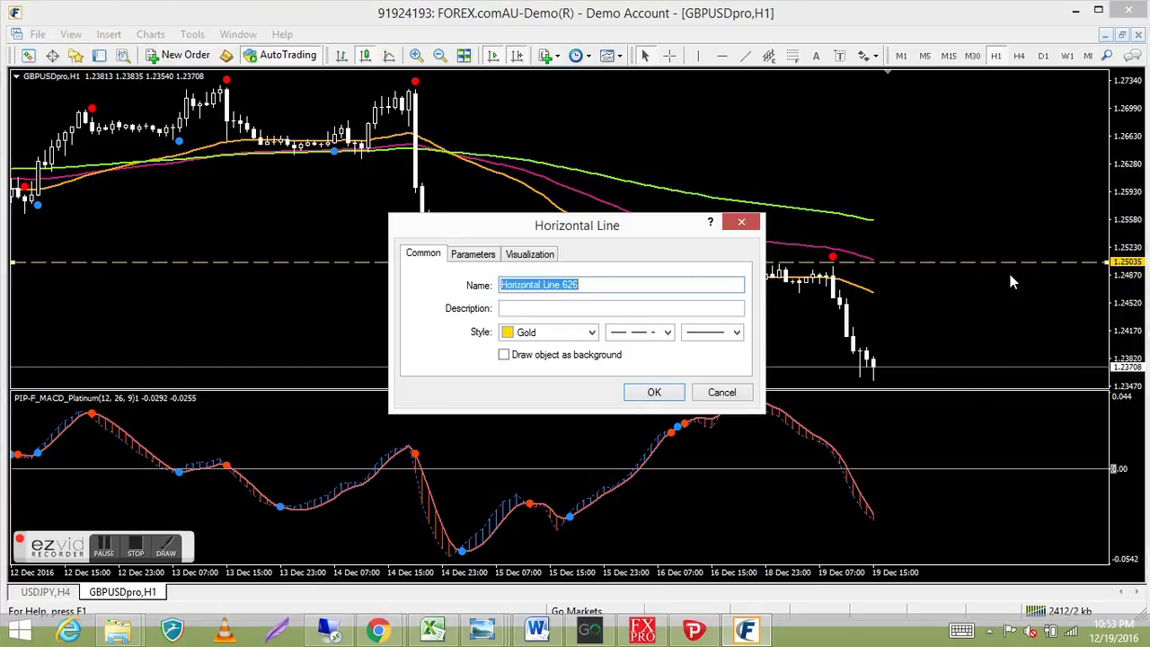
left_click(737, 332)
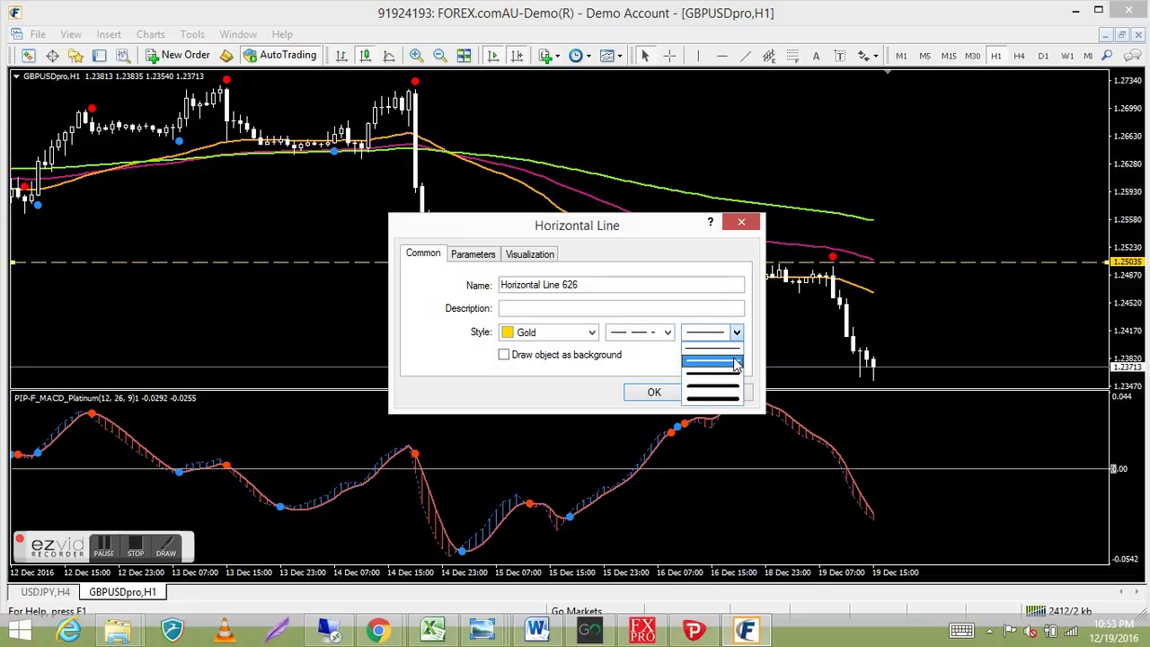
left_click(735, 363)
left_click(654, 393)
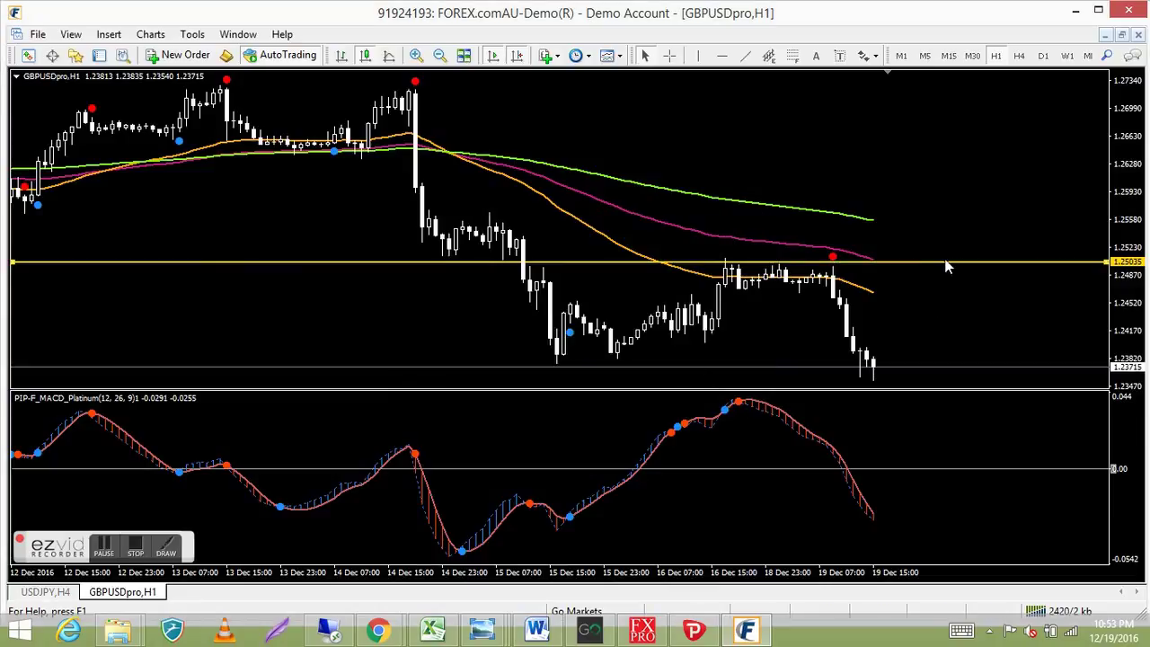
Move the thick gold horizontal line to the 1.25120 price level and reselect it
mouse_move(950, 268)
left_mouse_down()
mouse_move(951, 219)
mouse_move(959, 261)
left_mouse_up()
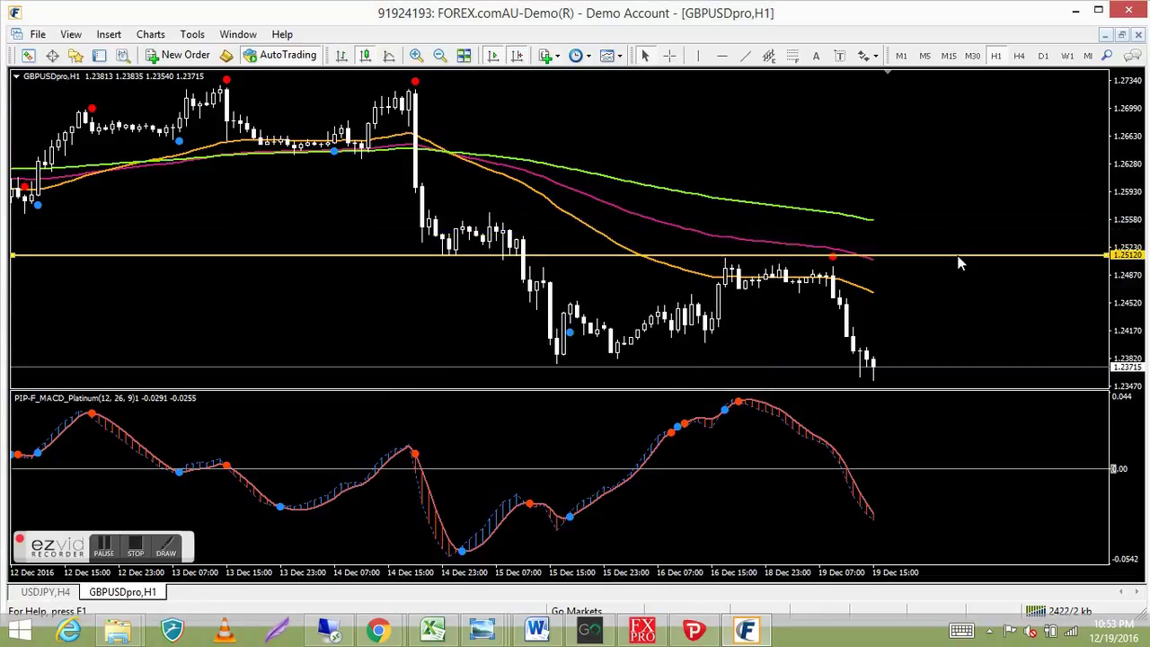
left_click(960, 262)
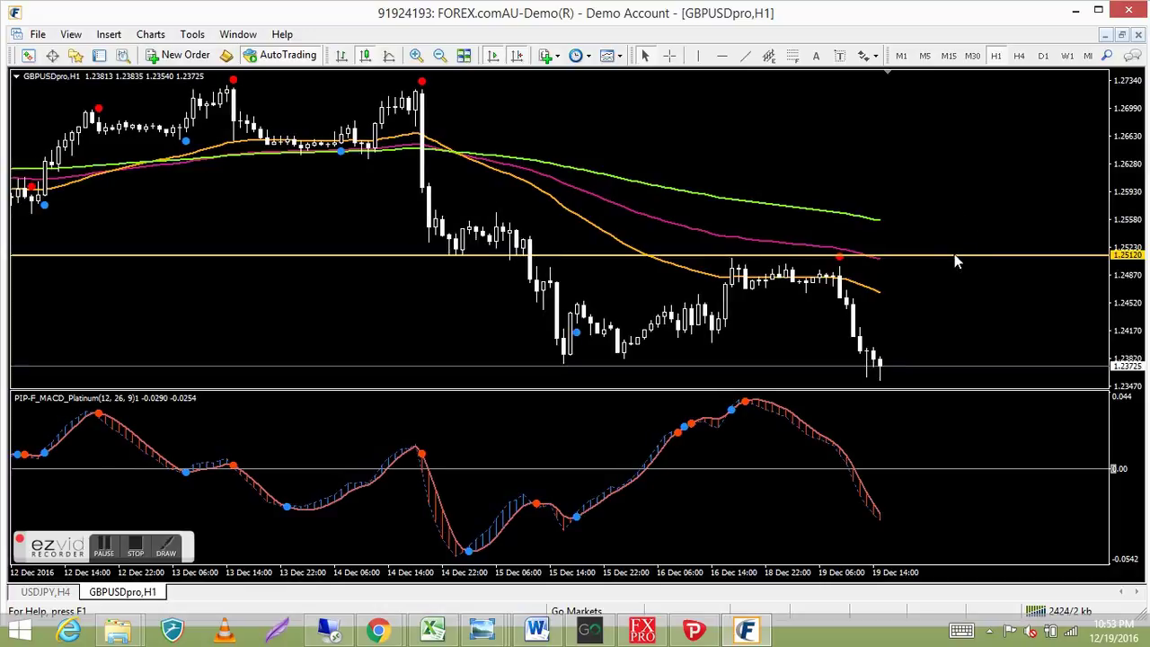
double_click(951, 256)
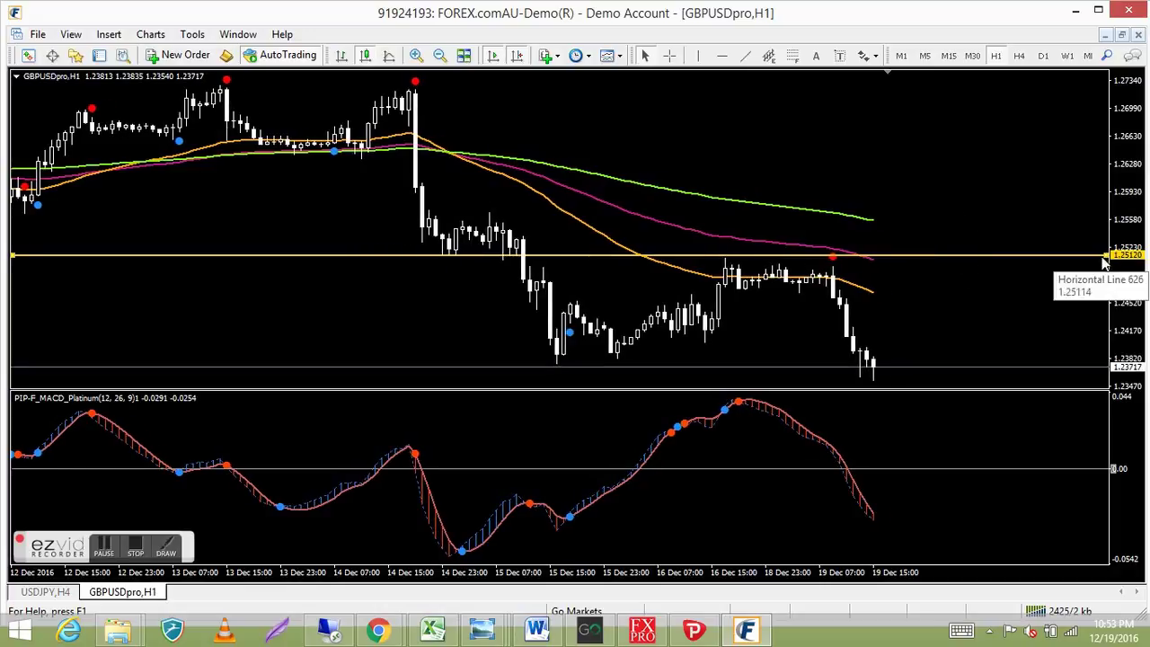
Add a vertical line near 18 Dec and make it thicker in its properties
left_click(695, 56)
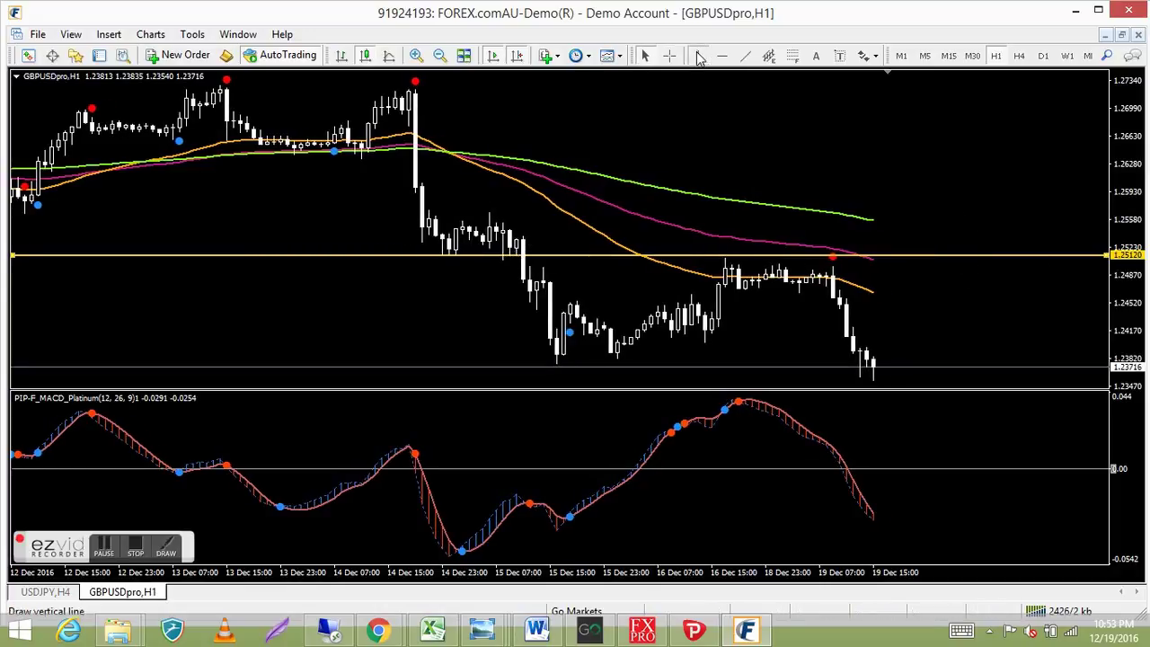
left_click(764, 137)
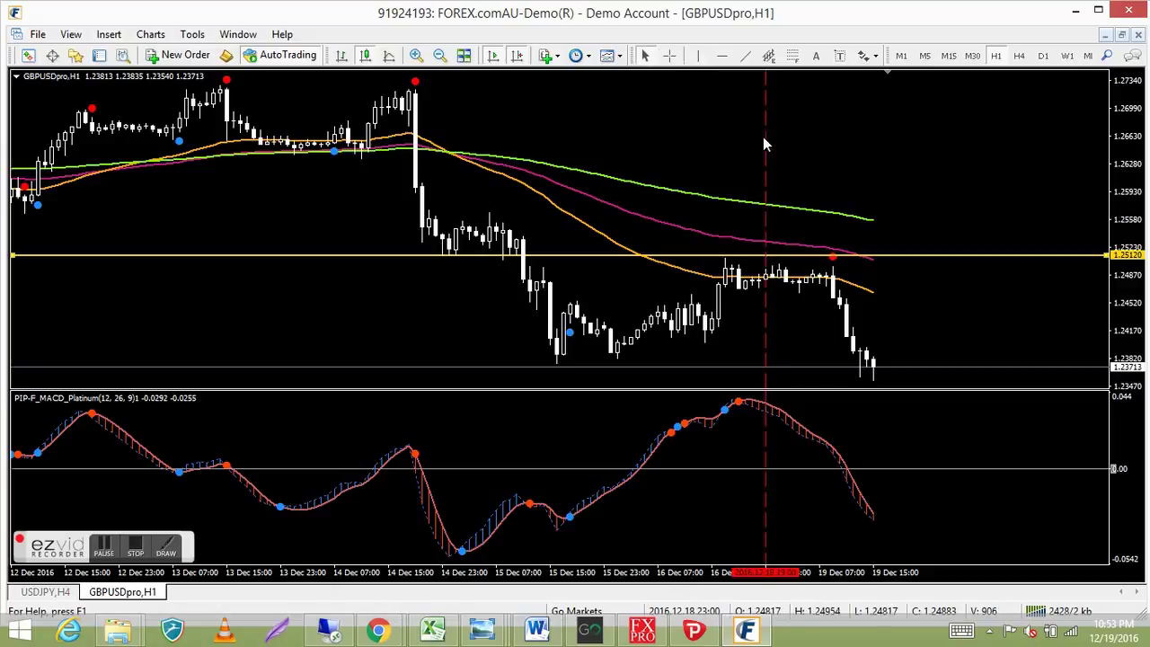
right_click(764, 137)
left_click(800, 148)
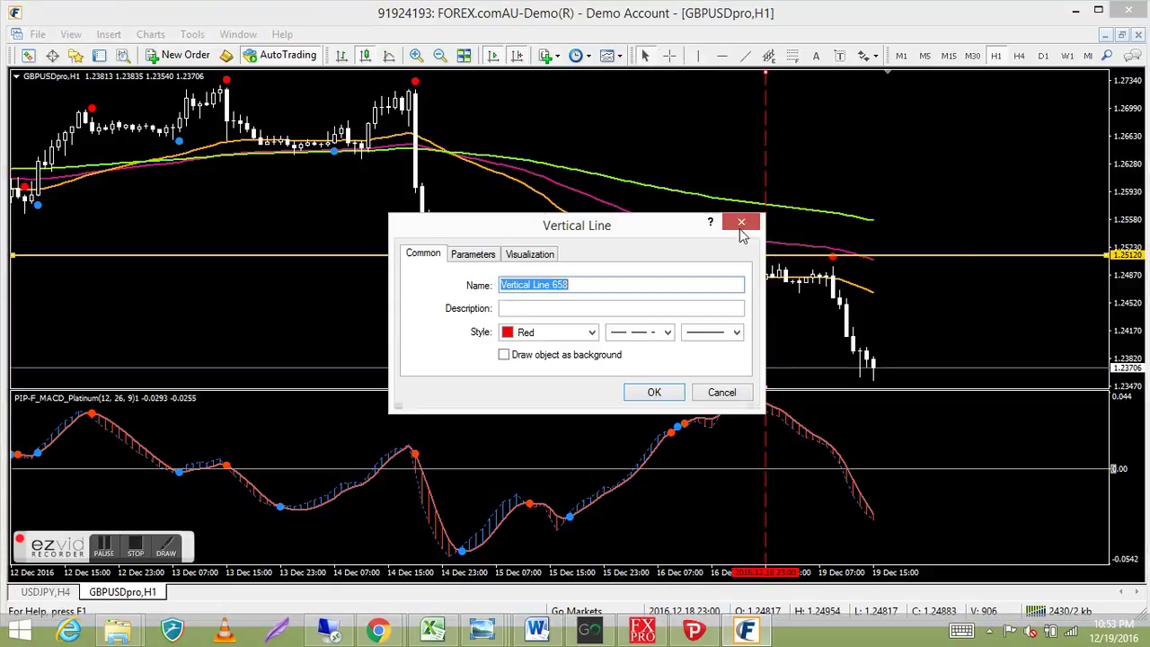
left_click(737, 333)
left_click(735, 358)
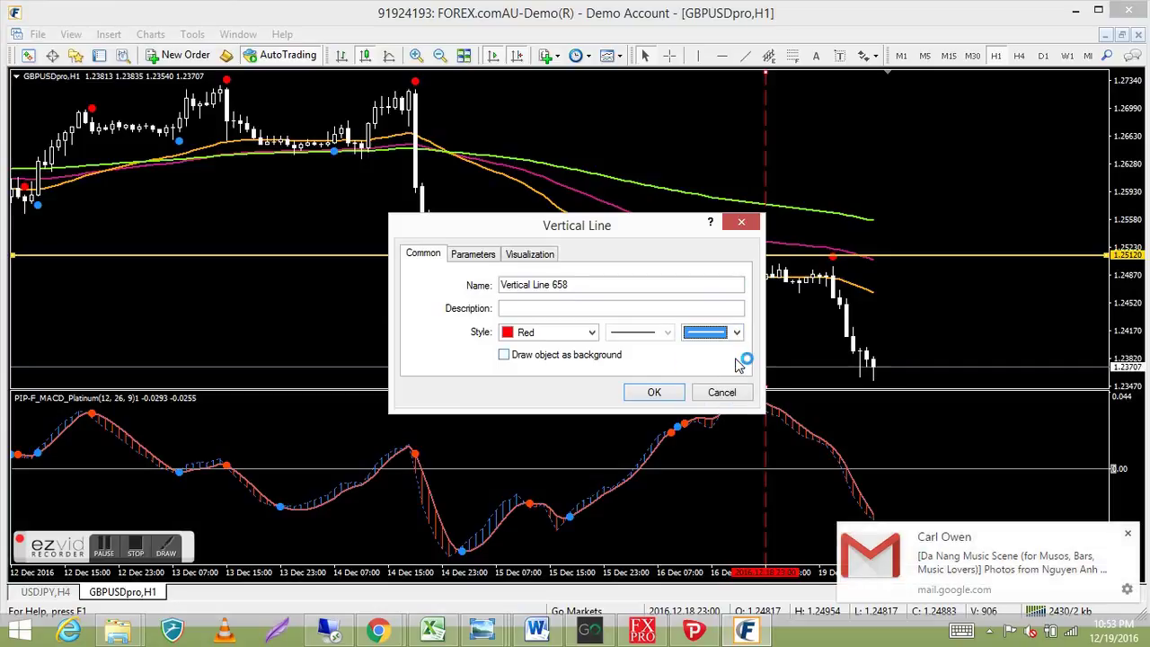
left_click(661, 392)
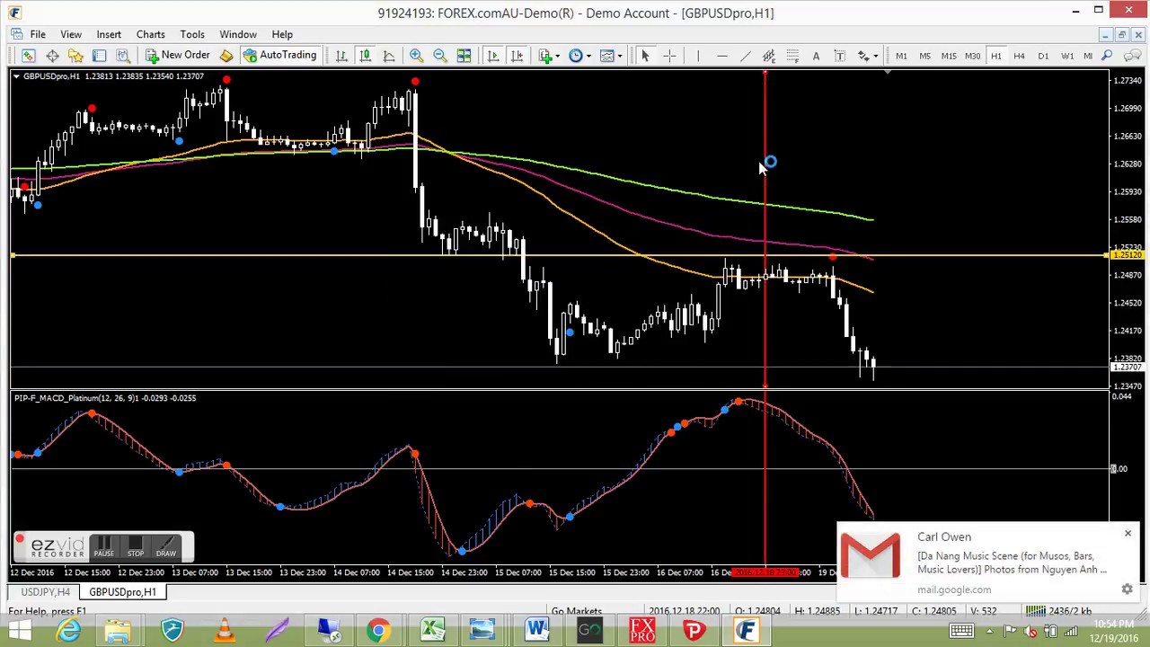
Shift the vertical line to a later bar, then delete all selected lines and scroll to earlier bars
mouse_move(765, 136)
left_mouse_down()
mouse_move(698, 126)
mouse_move(784, 129)
left_mouse_up()
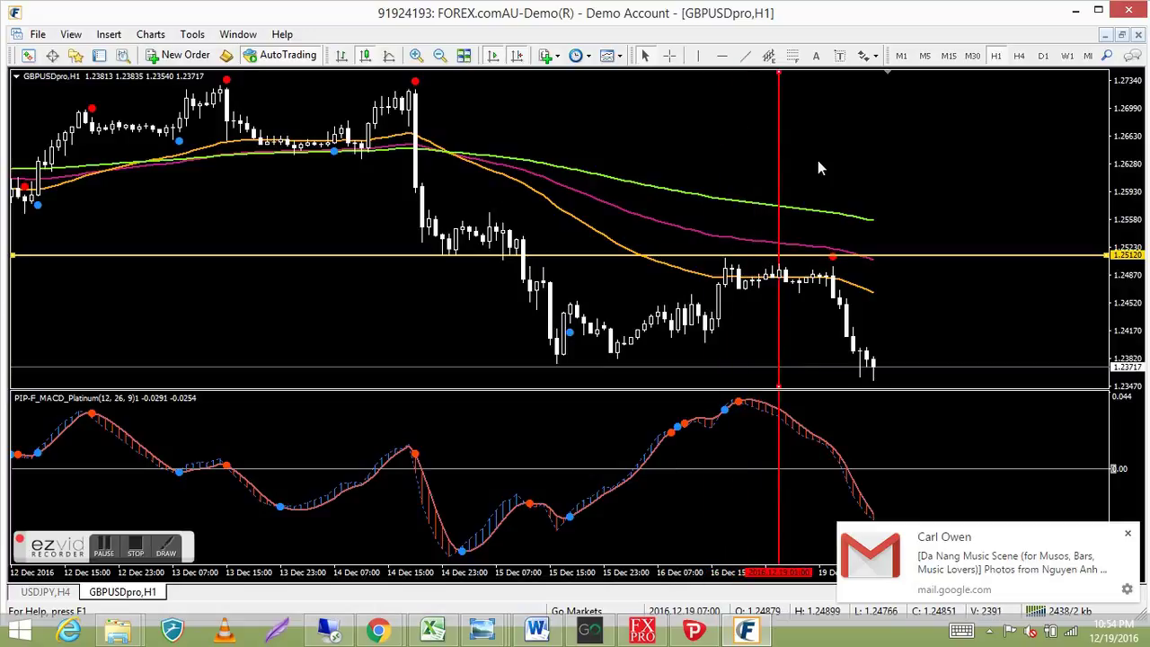
right_click(777, 133)
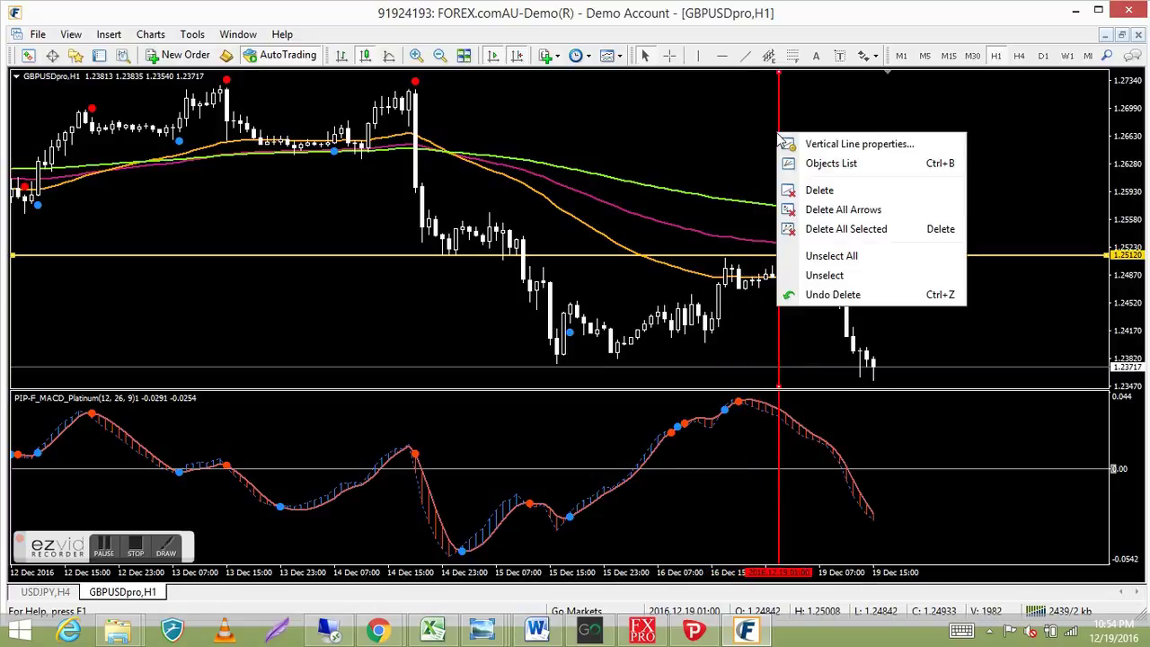
left_click(836, 232)
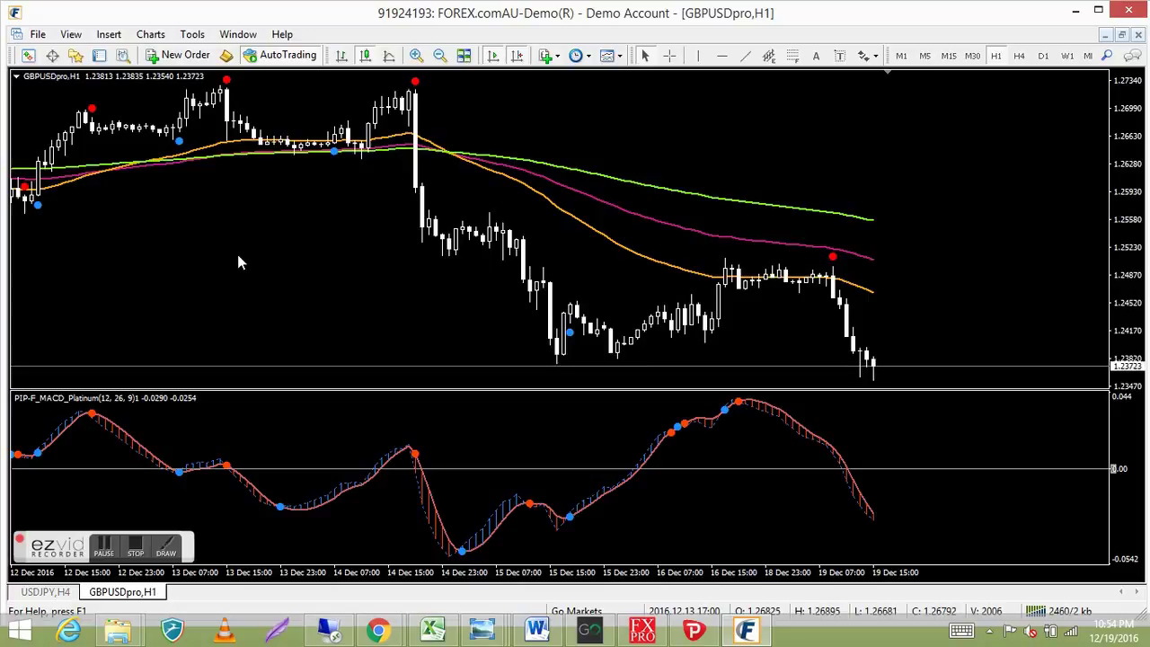
left_click_drag(238, 254, 214, 261)
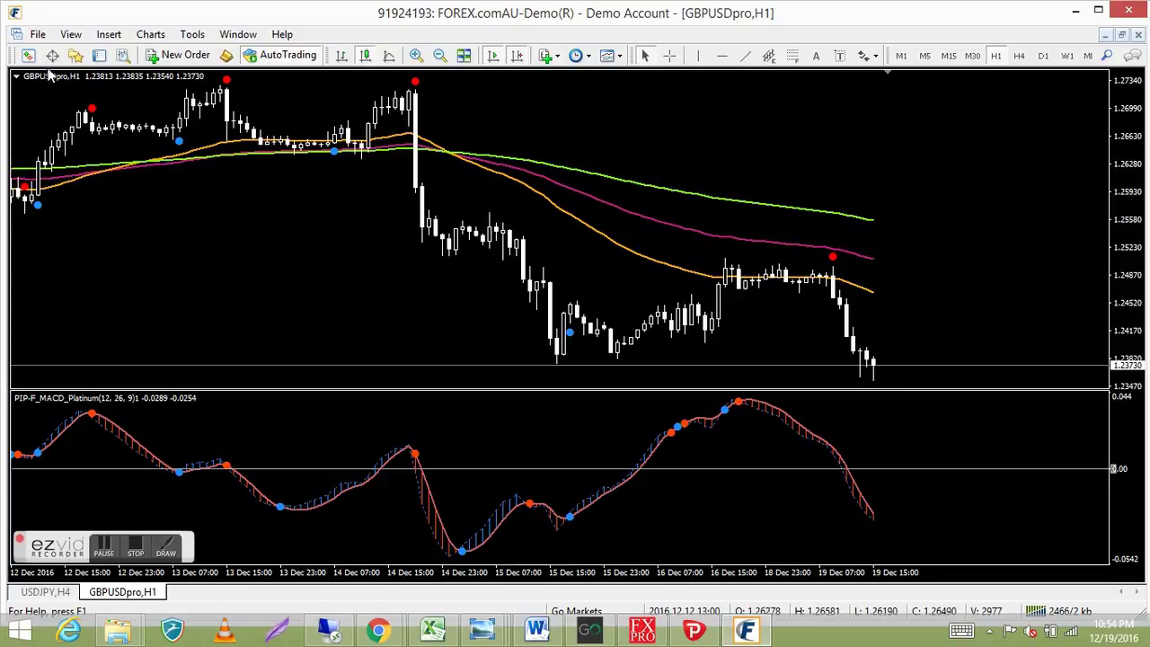
Show the Navigator, scroll down to Scripts and drag PeriodConverter onto the H1 chart
left_click(77, 56)
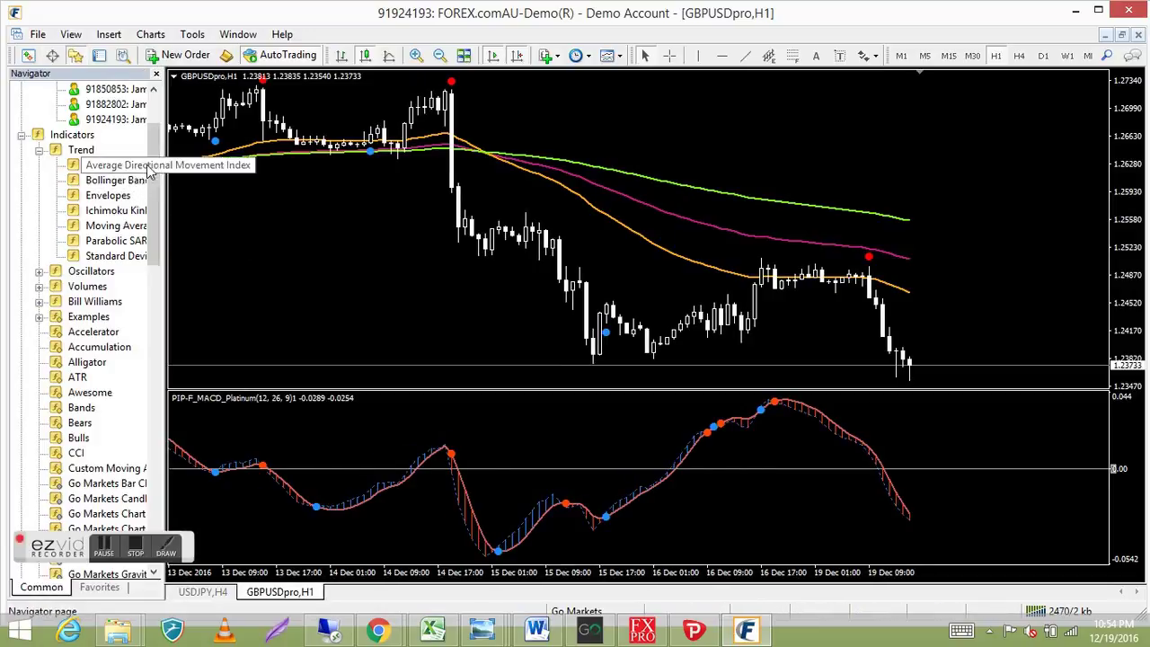
left_click_drag(159, 154, 155, 477)
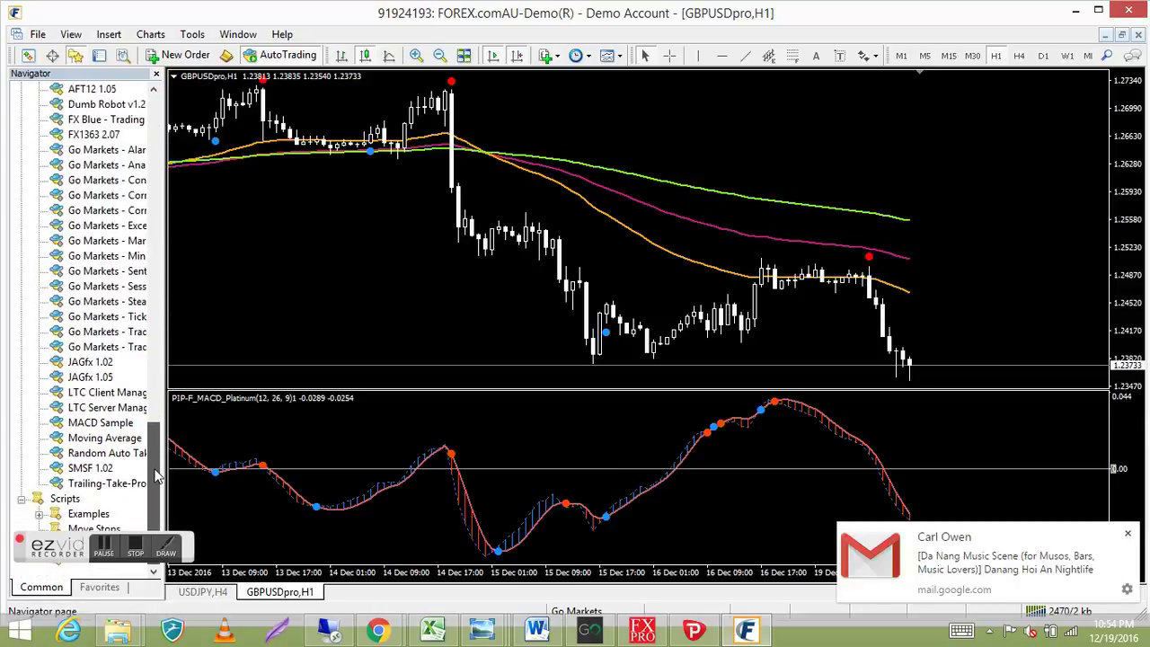
left_click_drag(68, 543, 65, 471)
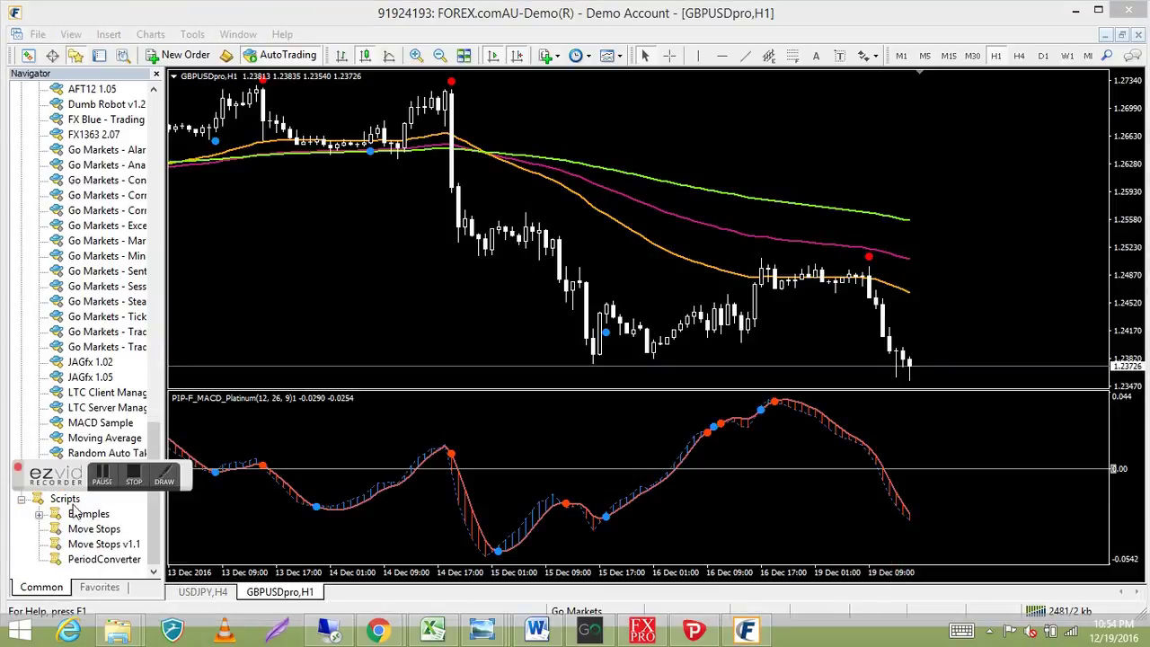
left_click_drag(74, 472, 71, 429)
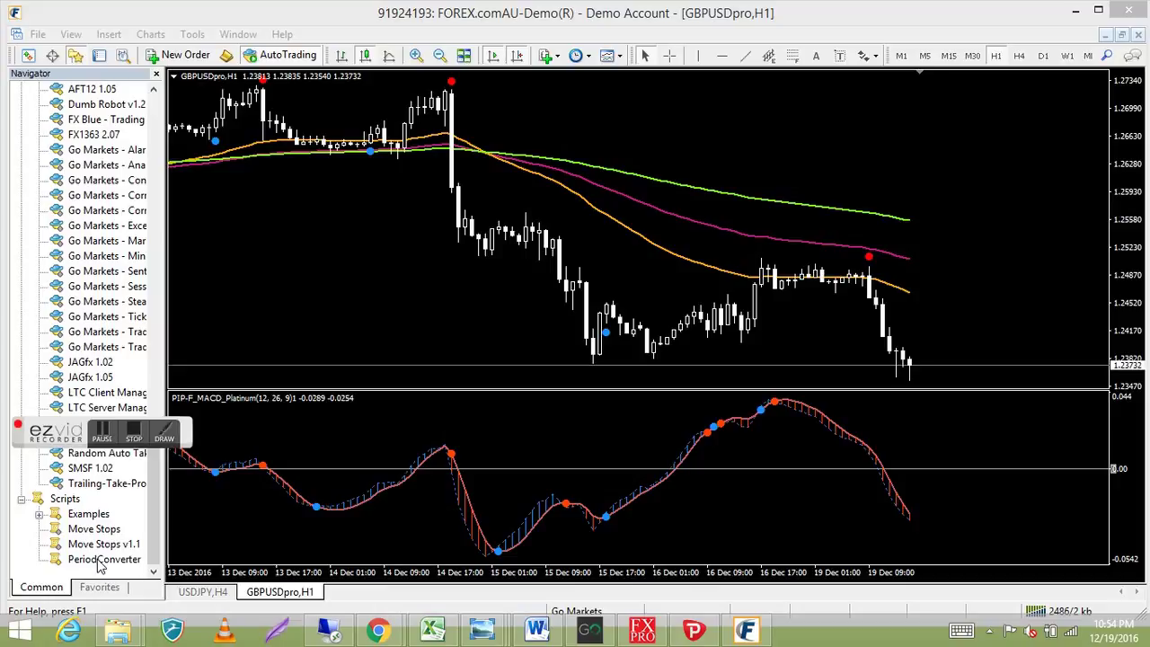
left_click_drag(99, 564, 413, 269)
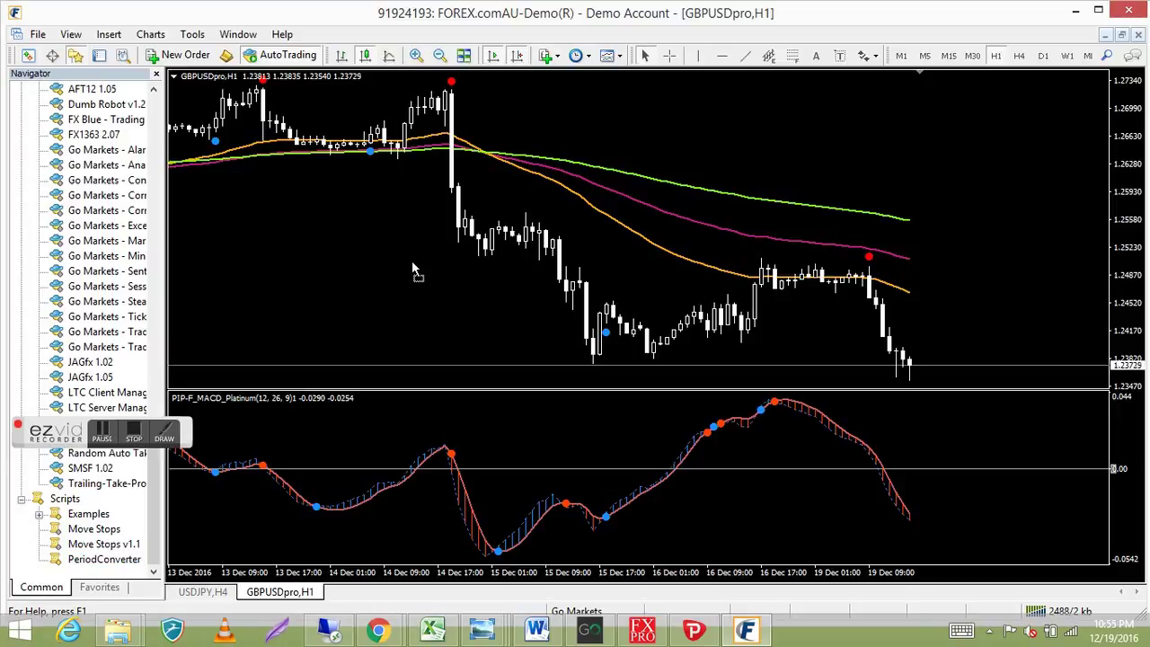
Run PeriodConverter with a period multiplier factor of 3, then close the Navigator panel
left_click_drag(412, 264, 413, 263)
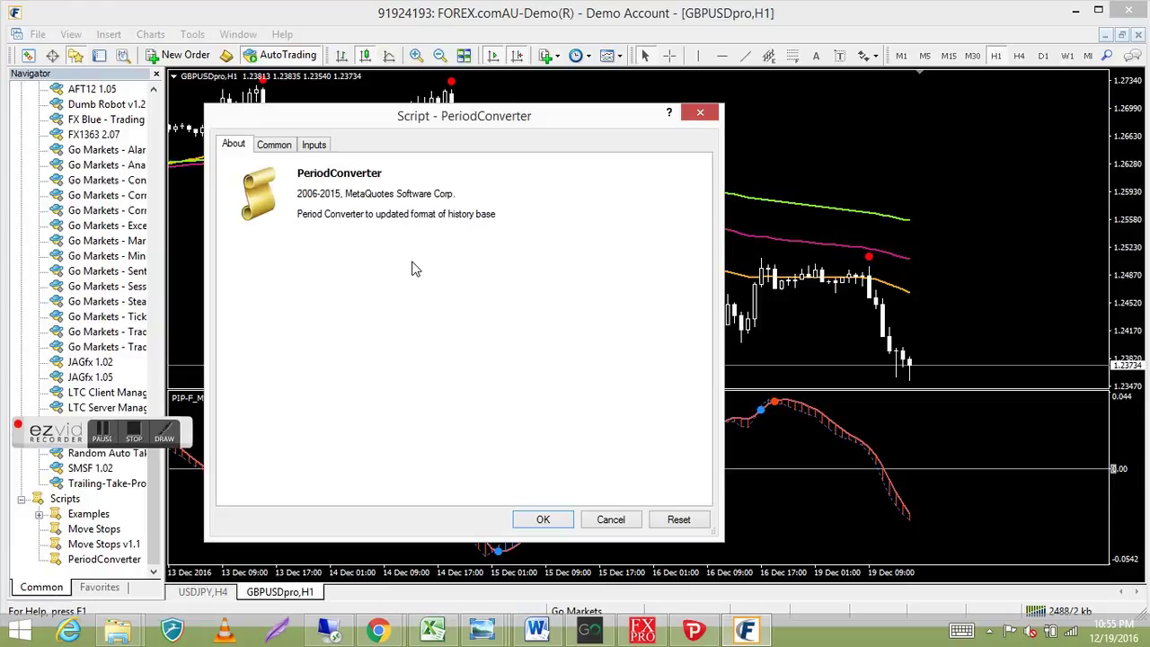
left_click(275, 146)
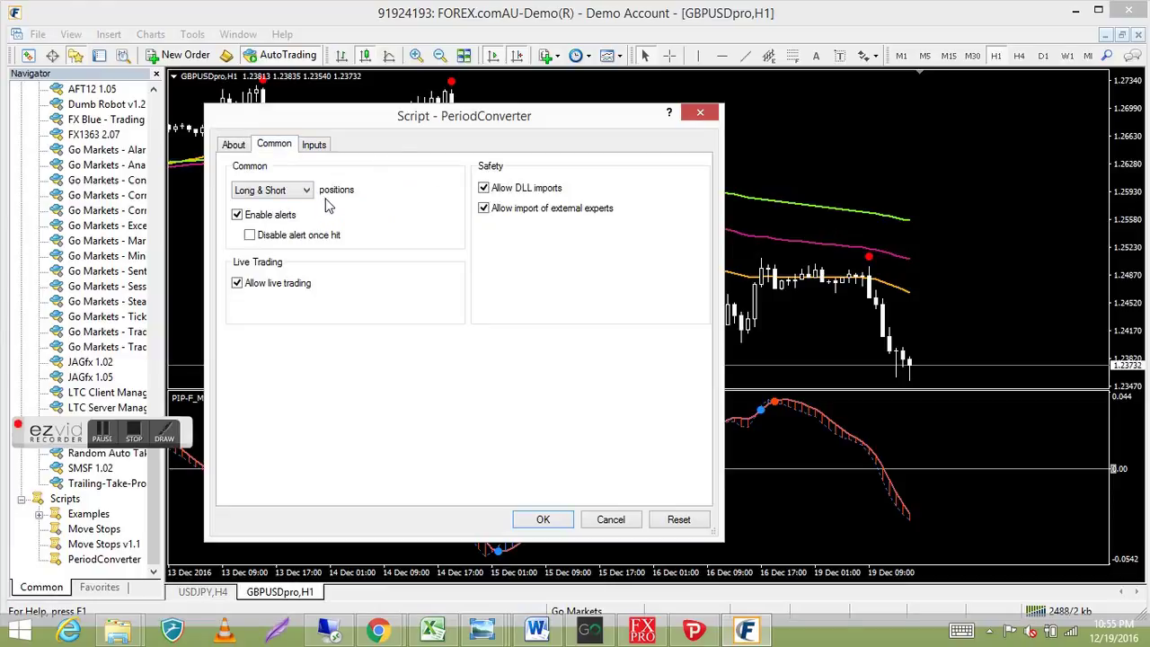
left_click(315, 145)
left_click(436, 192)
left_click(438, 192)
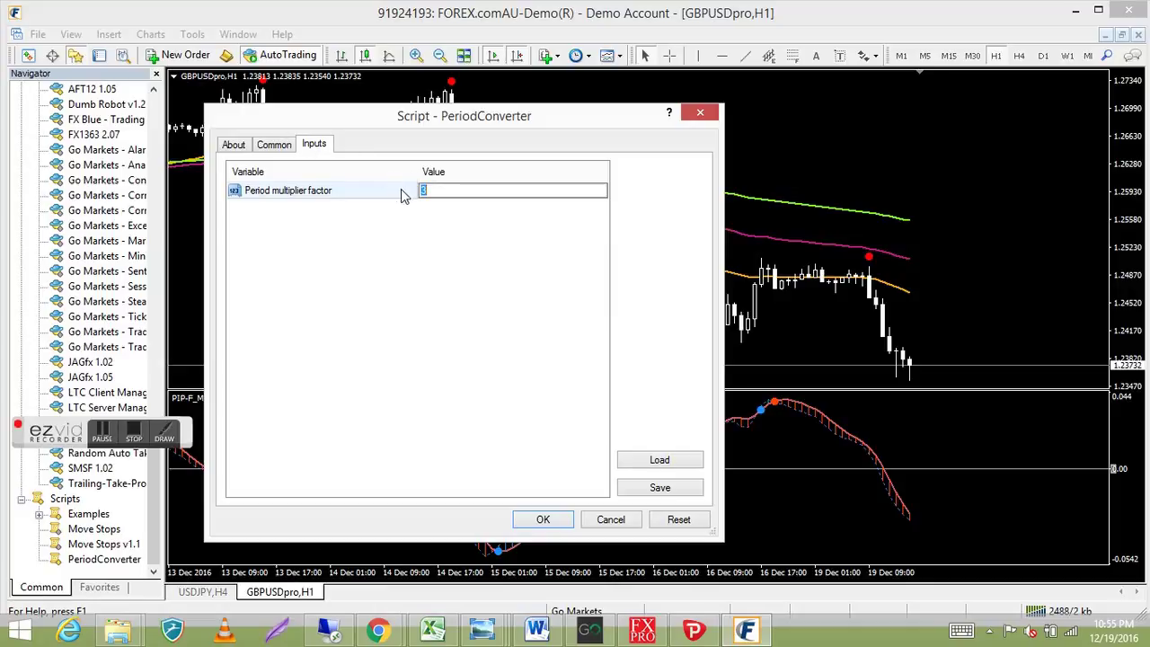
left_click(543, 521)
left_click(543, 521)
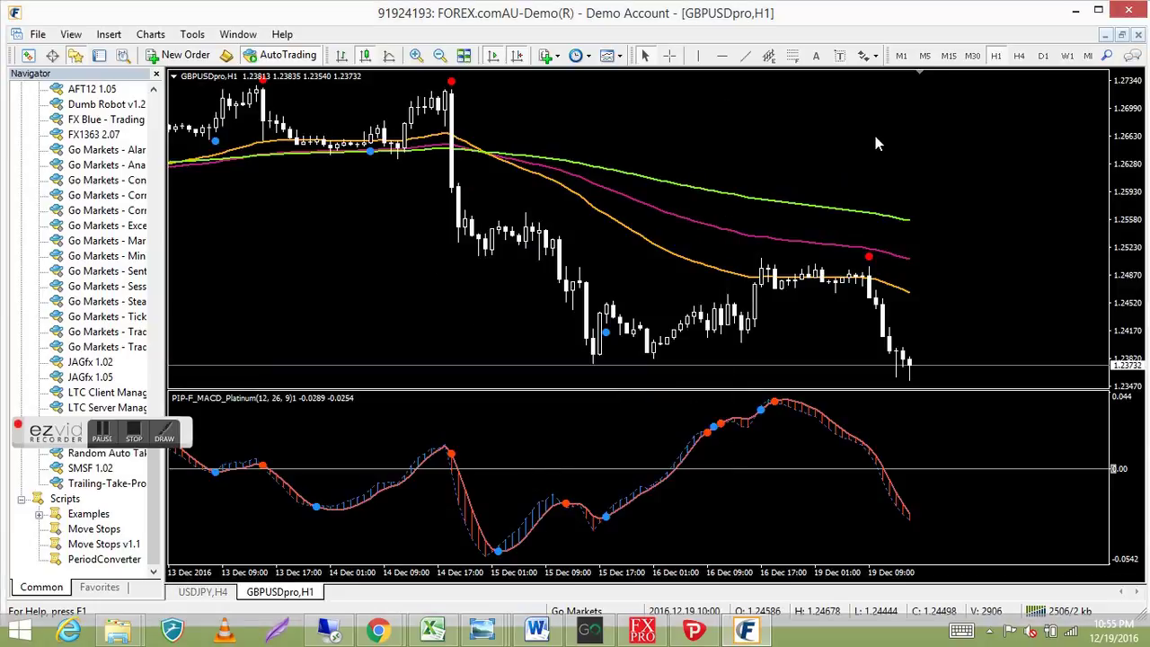
left_click(156, 74)
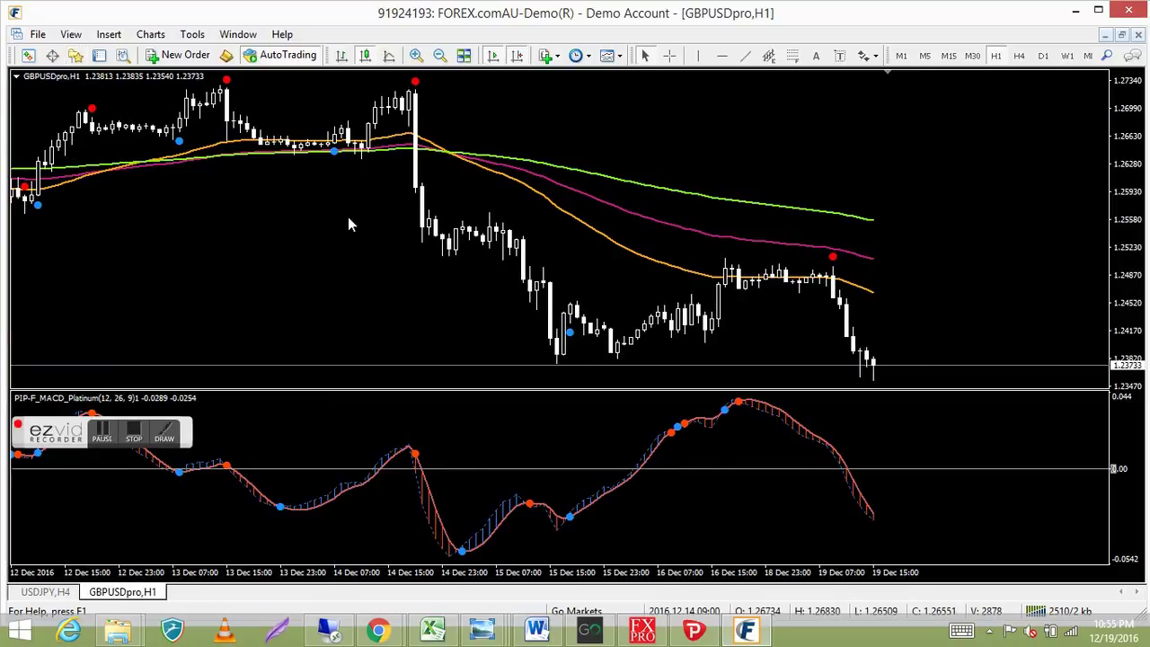
Remove the PeriodConverter script from the H1 chart and open the File menu
right_click(308, 235)
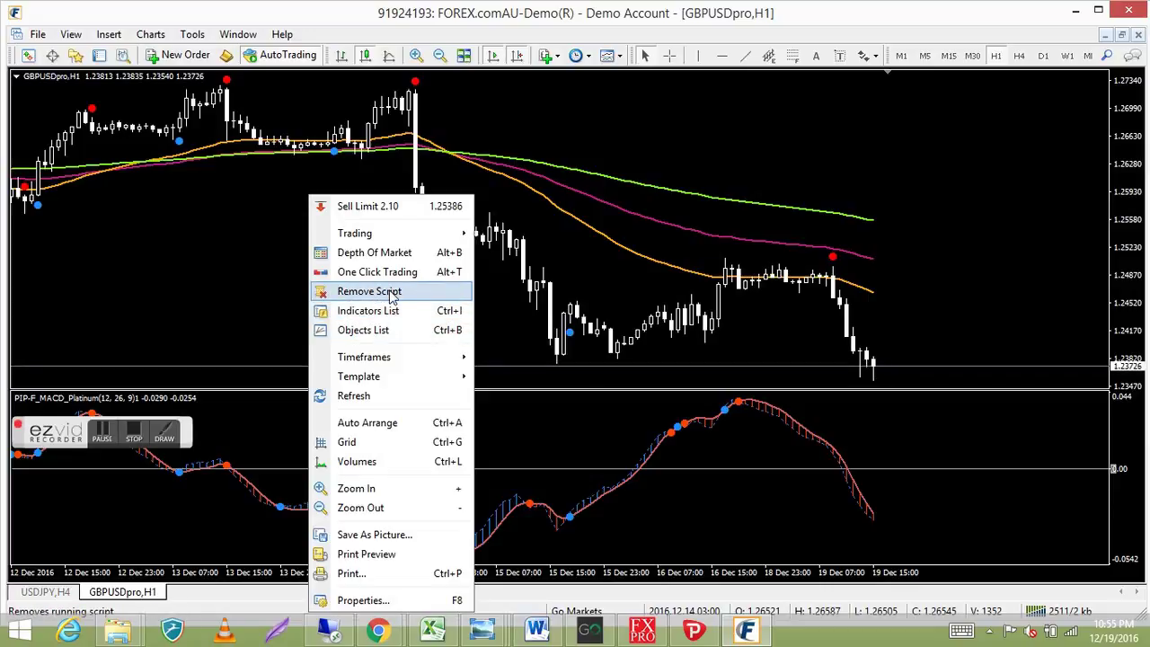
left_click(243, 283)
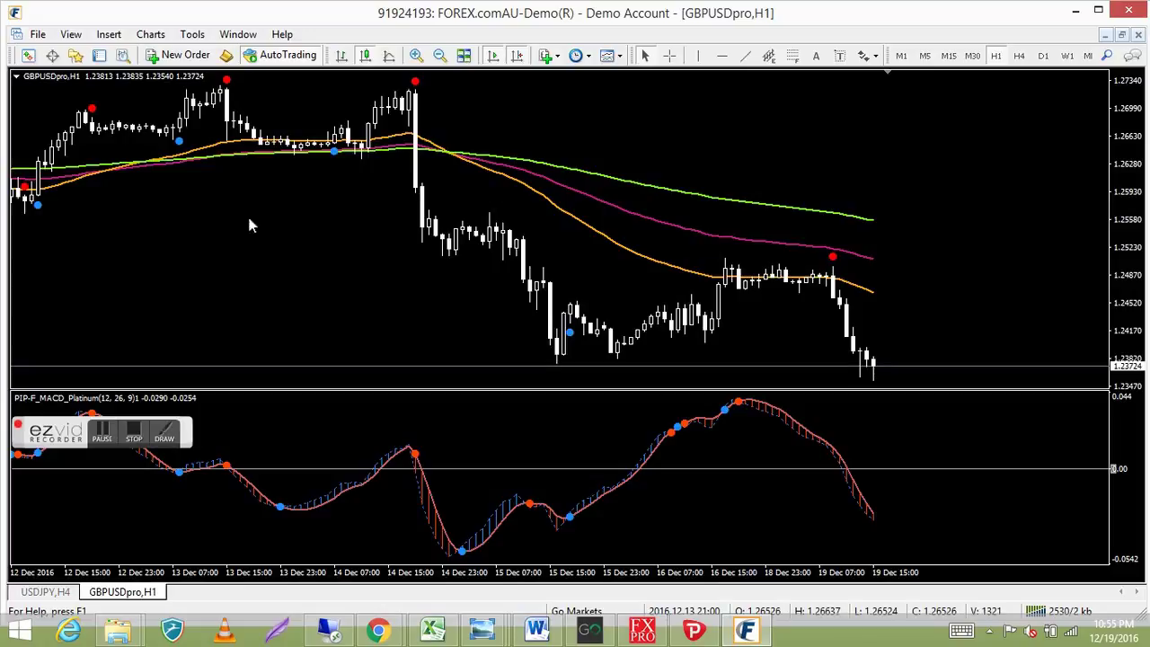
left_click(38, 34)
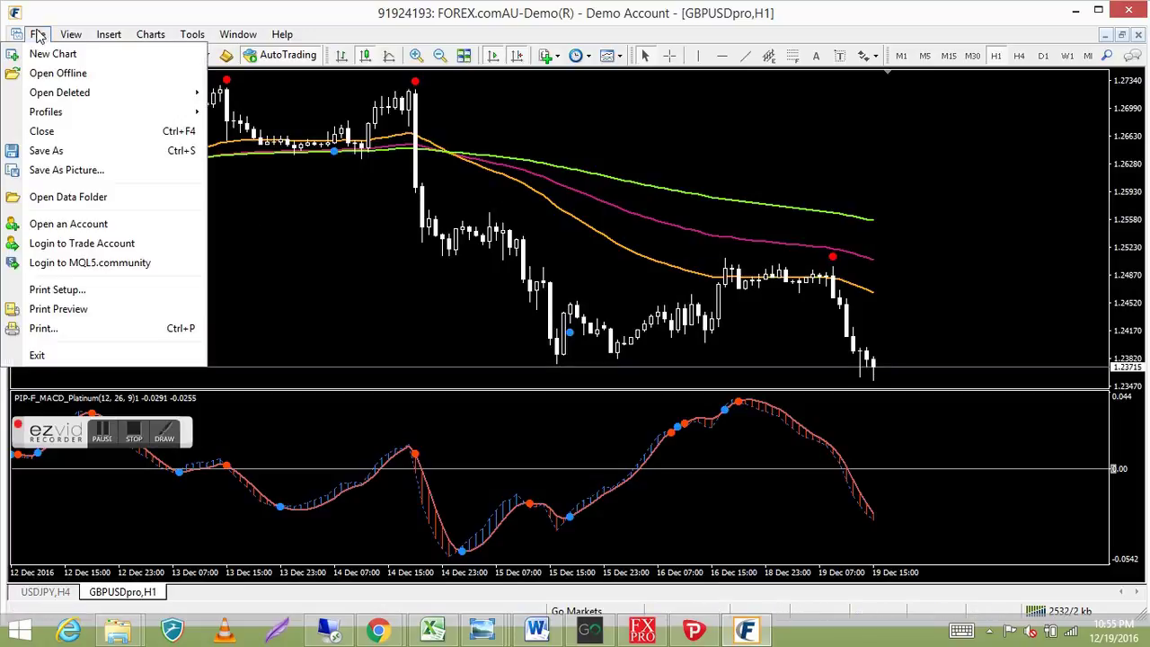
Open the GBPUSDpro,H3 history as an offline chart via Open Offline
left_click(51, 79)
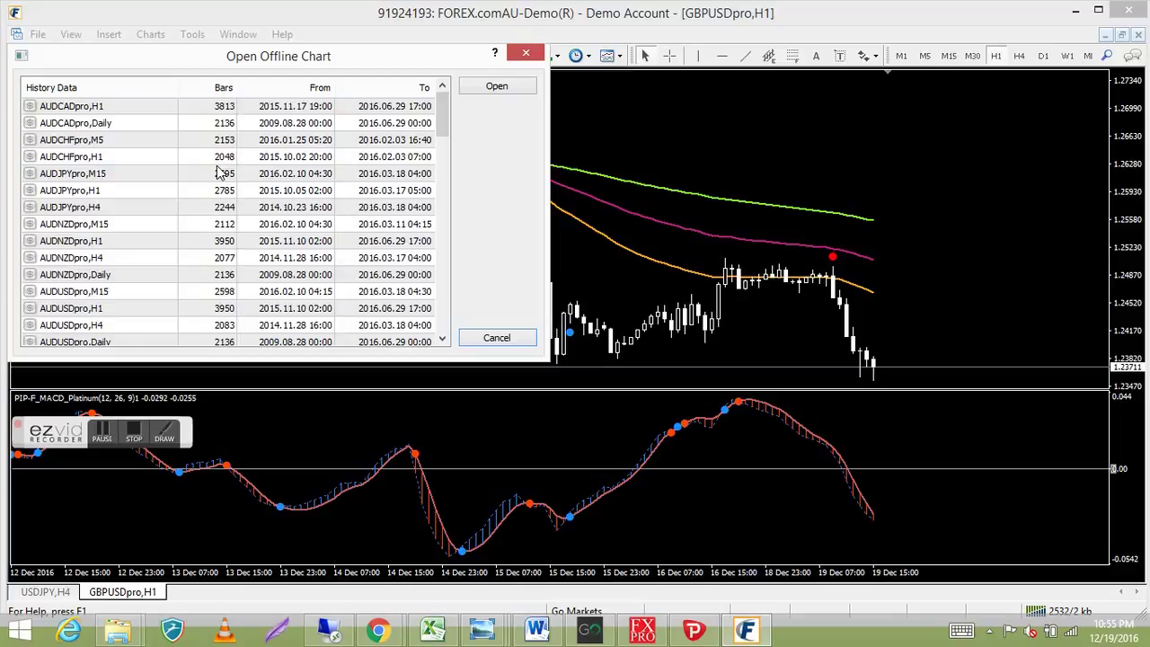
left_click_drag(442, 114, 450, 272)
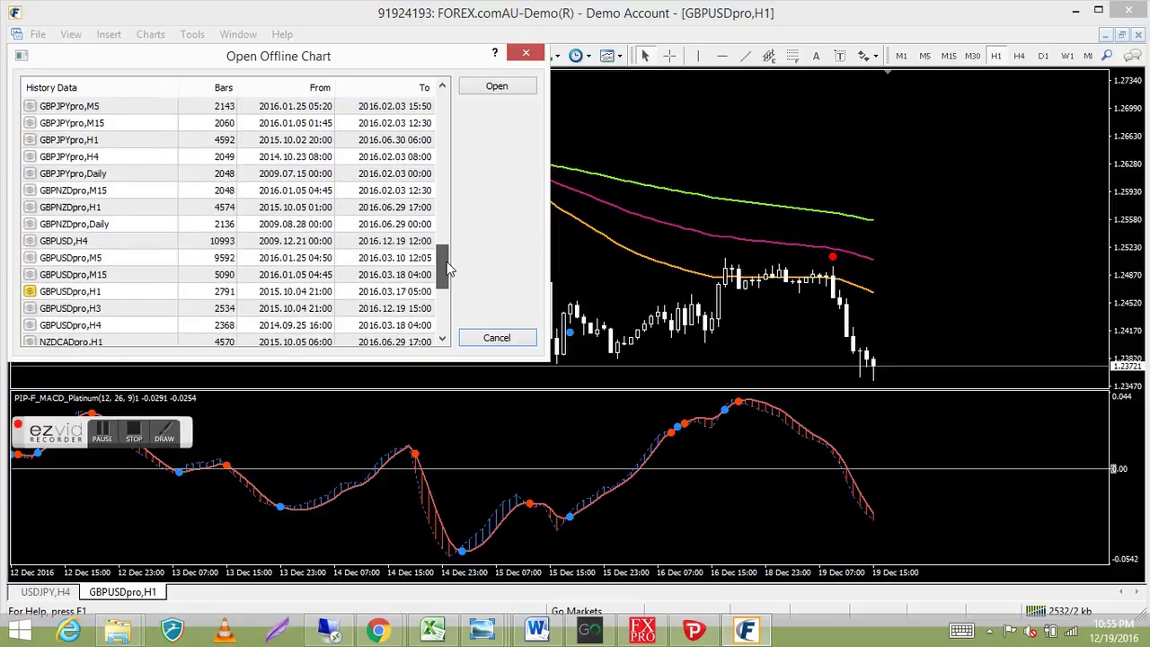
double_click(72, 309)
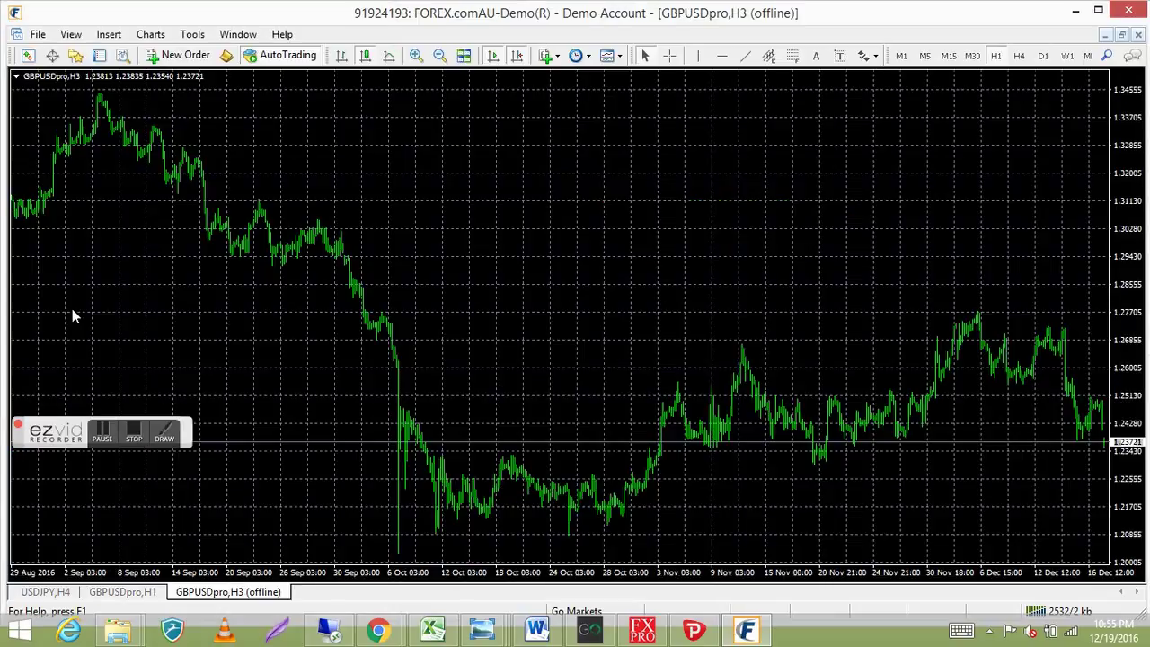
Apply the MACD Platinum Book template to the H3 offline chart, then close that chart
right_click(436, 178)
mouse_move(497, 310)
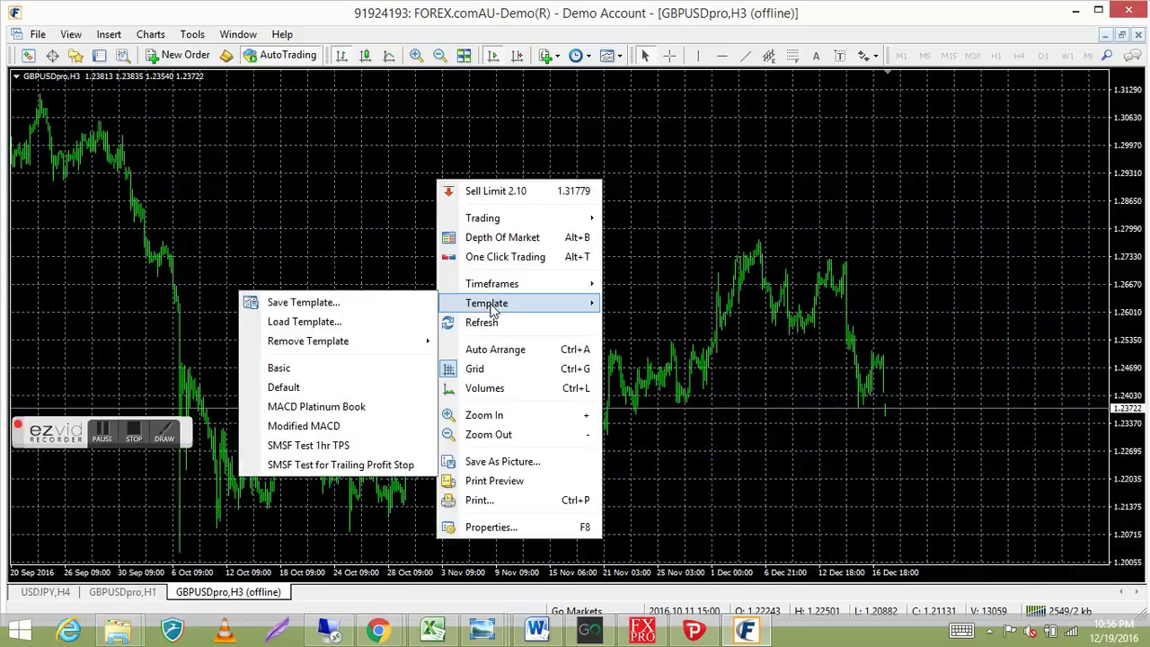
left_click(329, 410)
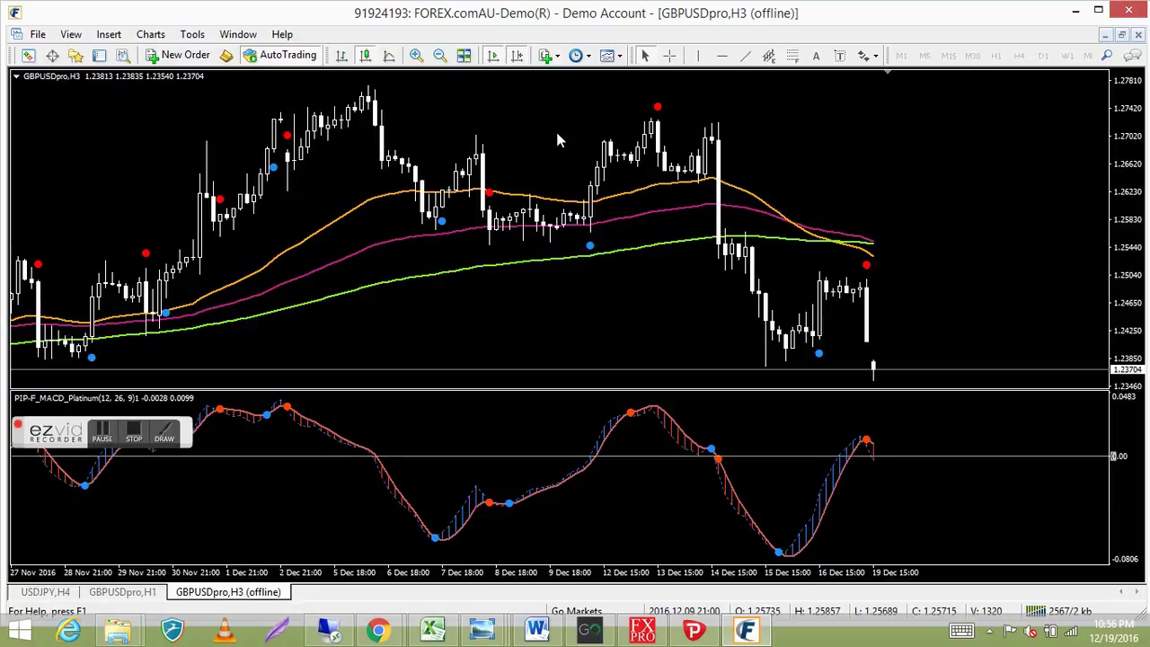
left_click(1138, 36)
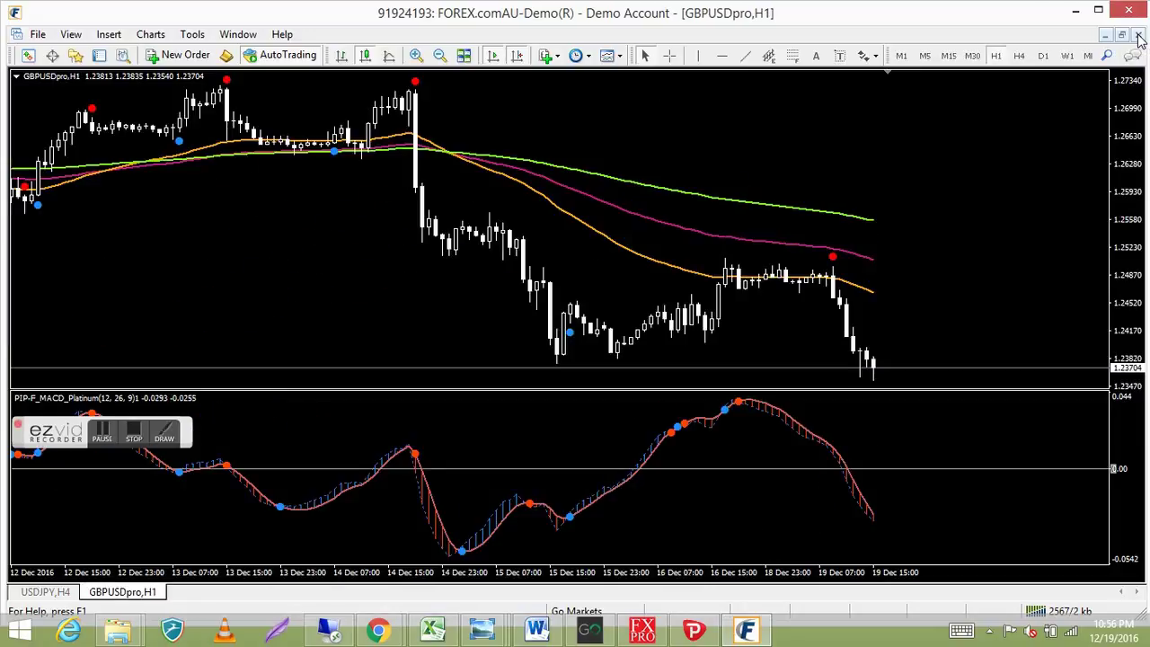
Remove the script, reopen the Navigator at the Indicators list, and drag P4L PeriodCon 509 onto the H1 chart
right_click(308, 217)
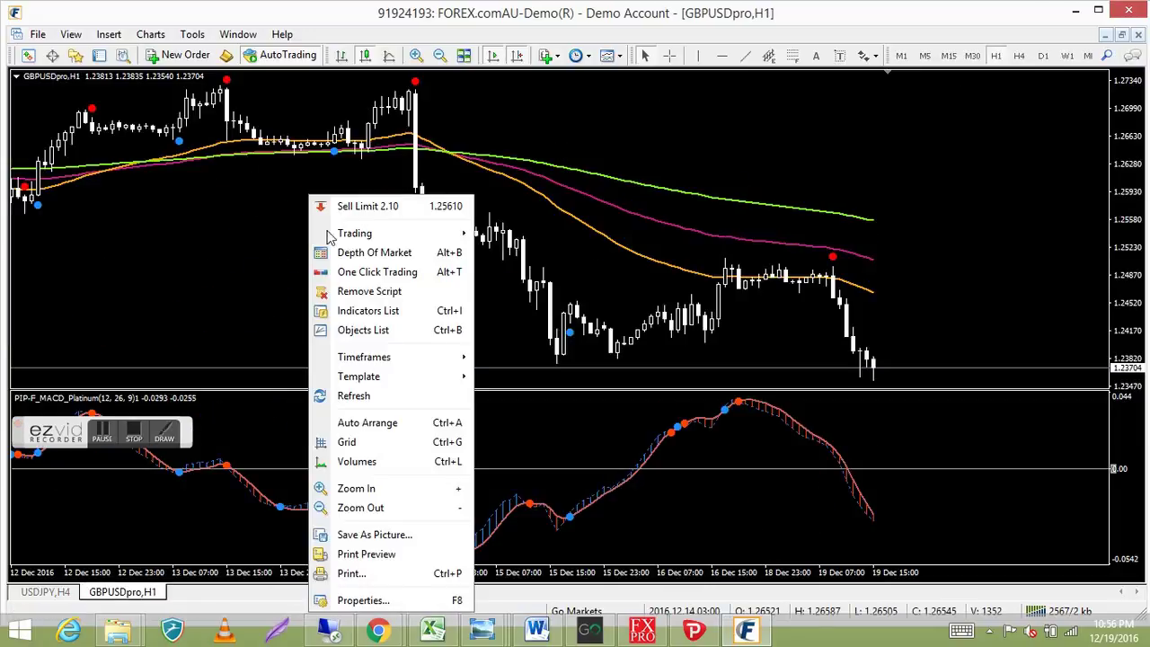
left_click(361, 293)
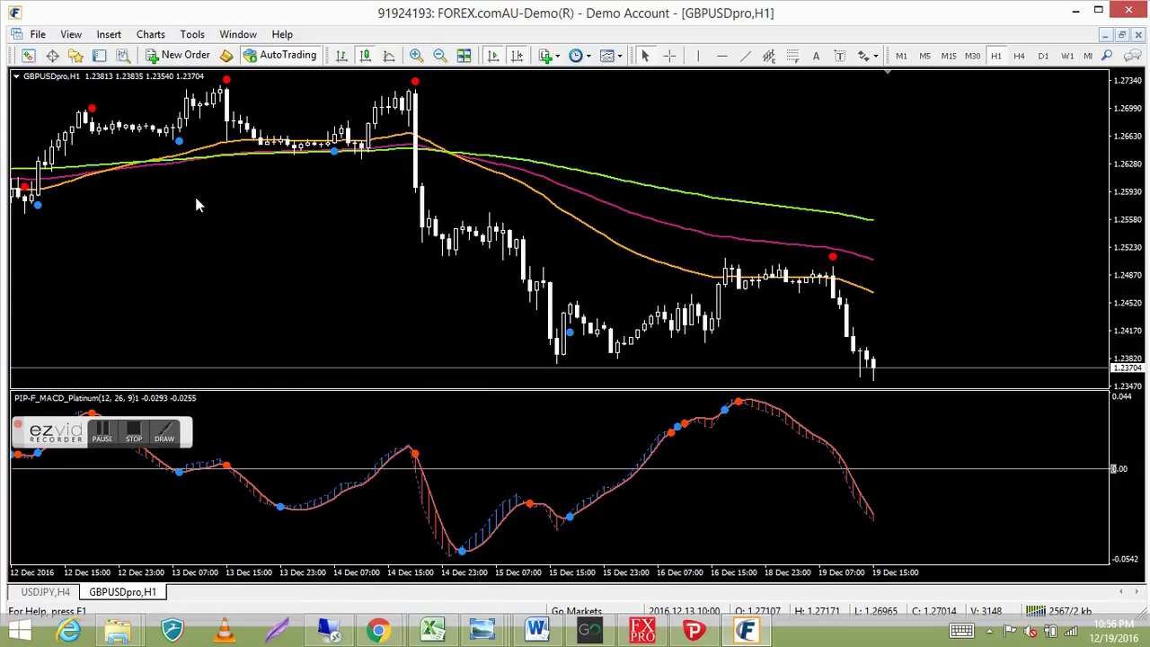
left_click(76, 56)
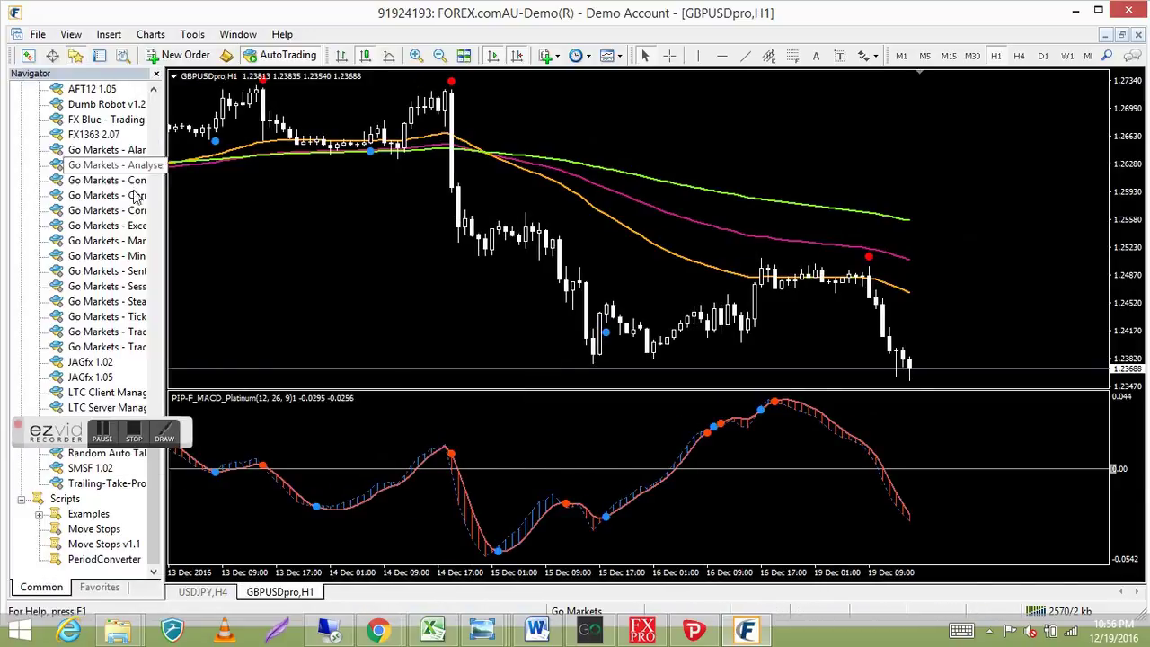
left_click_drag(151, 508, 154, 411)
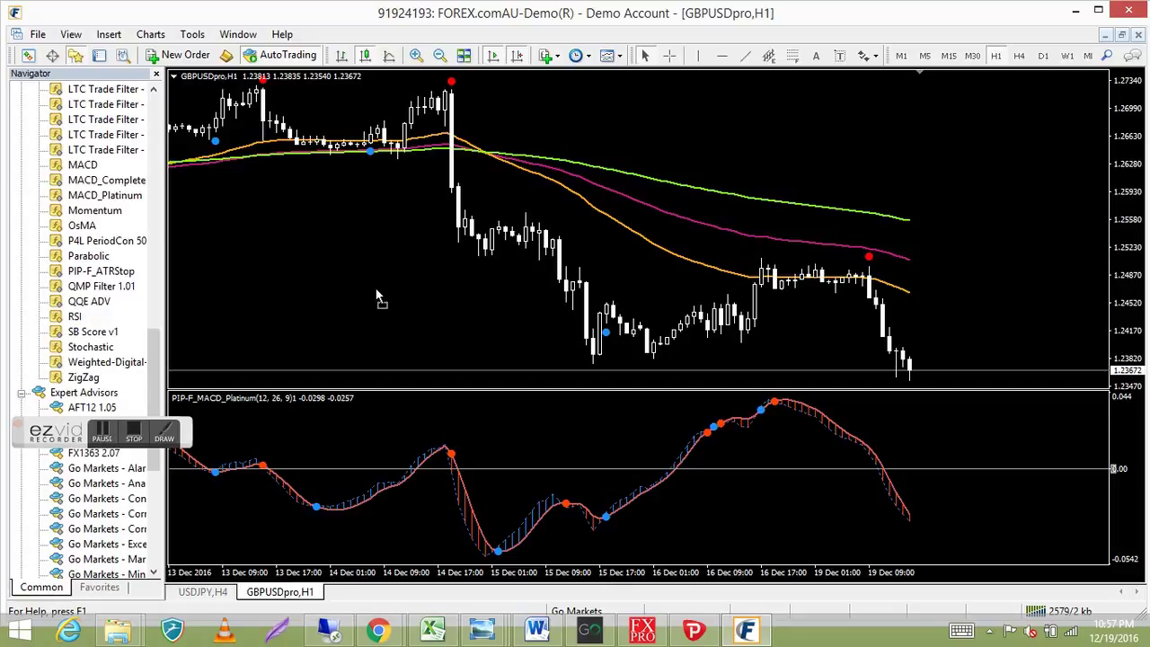
left_click_drag(378, 296, 377, 297)
Set P4L PeriodCon 509's PeriodMultiplier input to 3, apply it, and dismiss the offline-chart alert
left_click(280, 149)
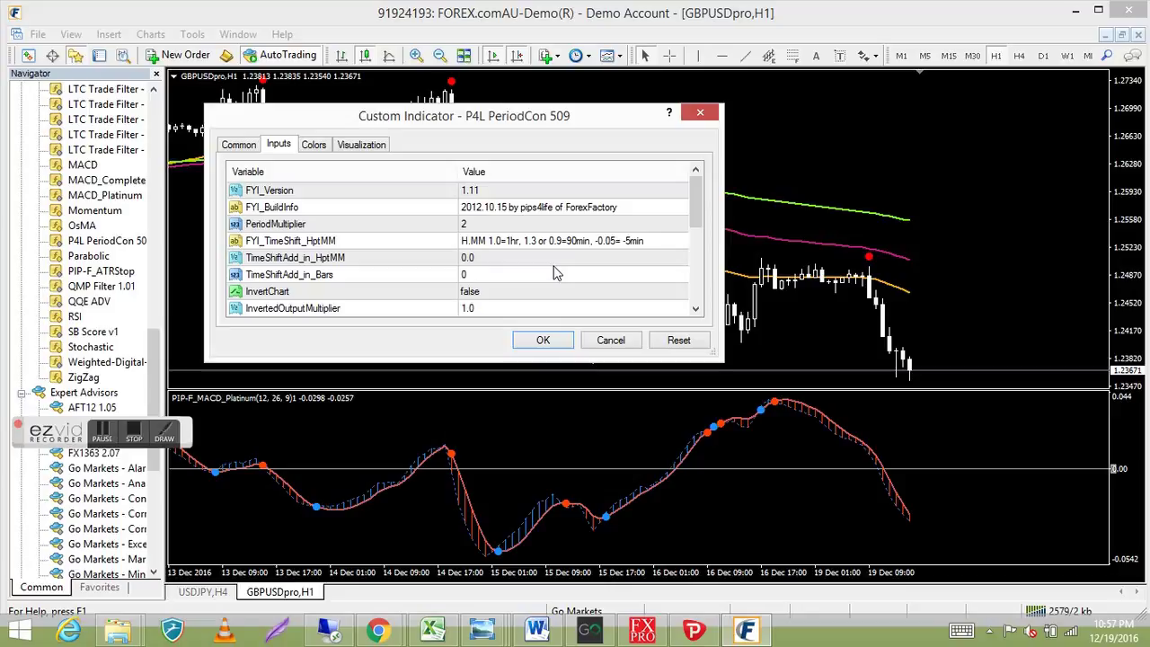
double_click(491, 226)
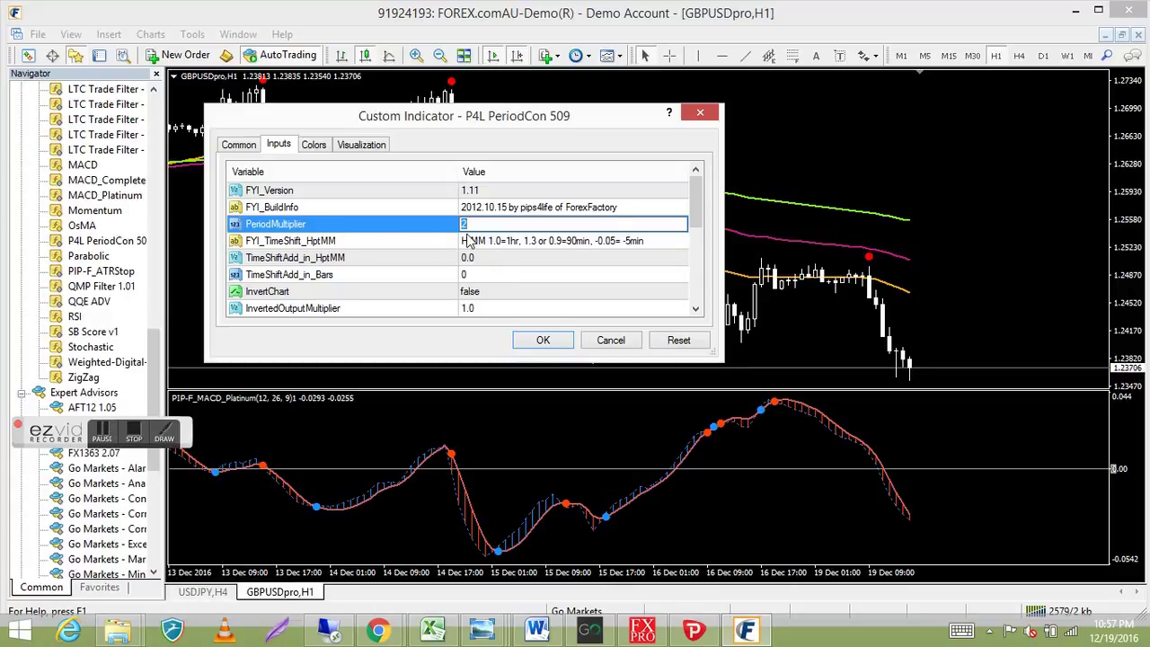
type("3")
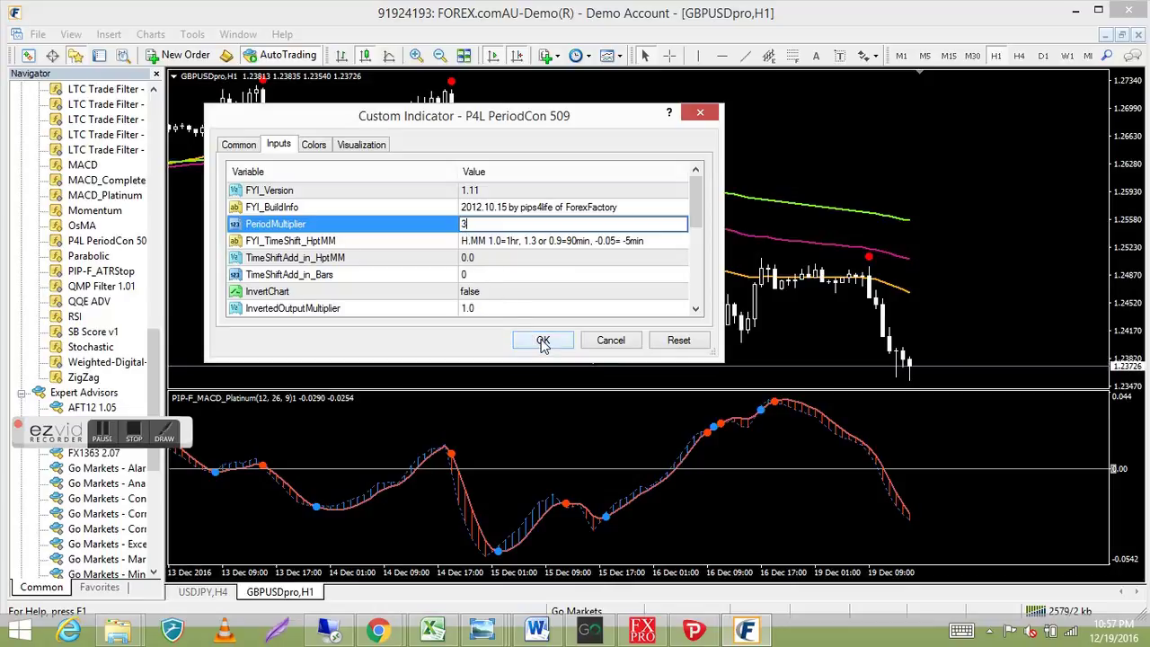
key("Return")
left_click(543, 342)
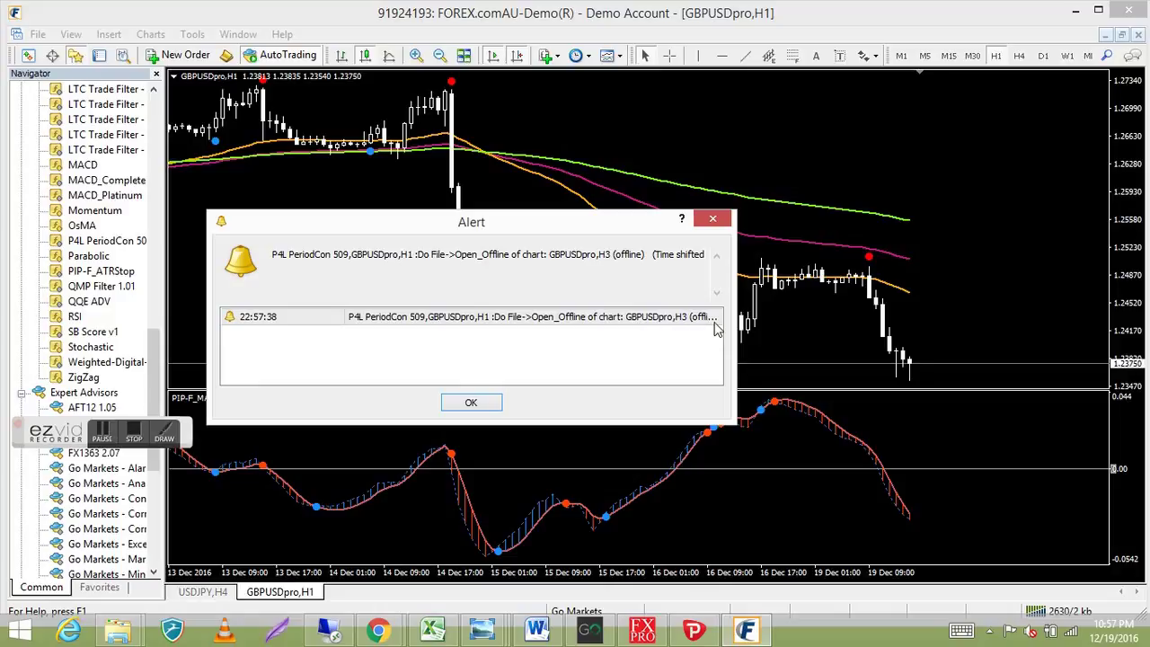
left_click(473, 404)
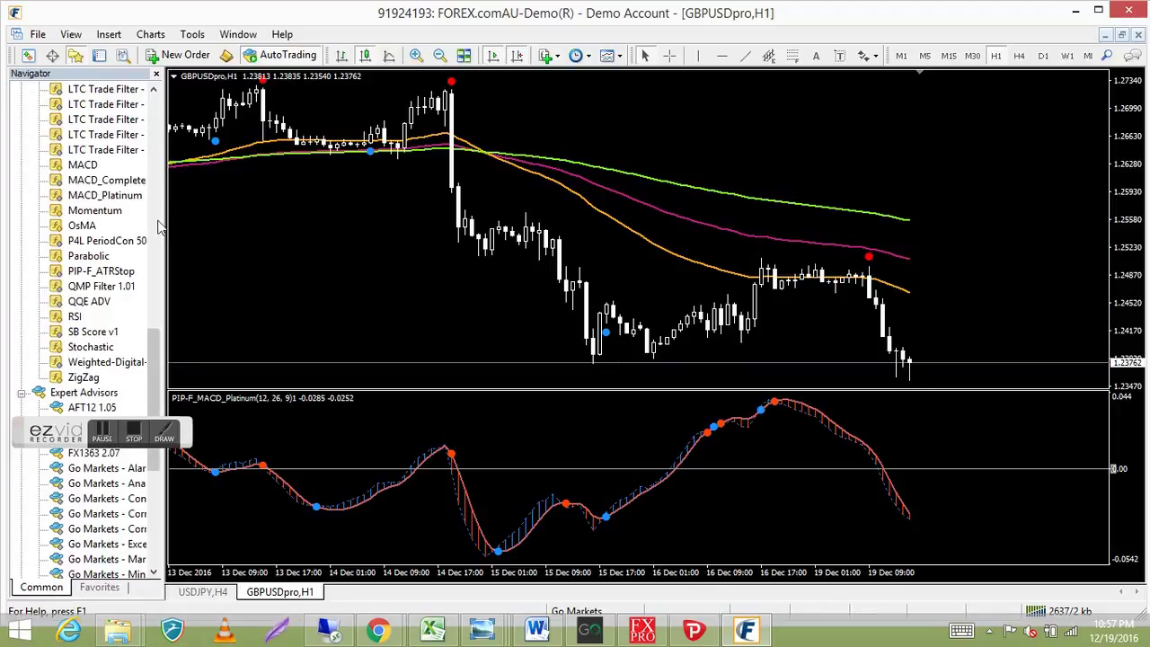
Open the GBPUSDpro,H3 history as an offline chart via File > Open Offline
left_click(38, 34)
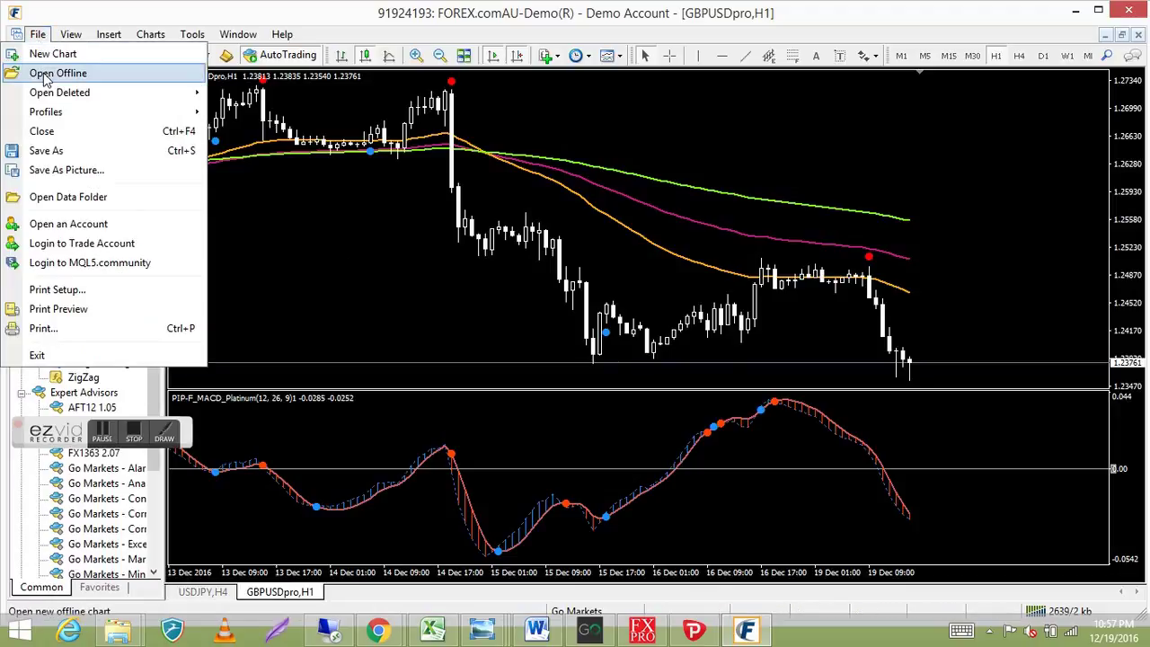
left_click(49, 75)
left_click_drag(440, 107, 444, 269)
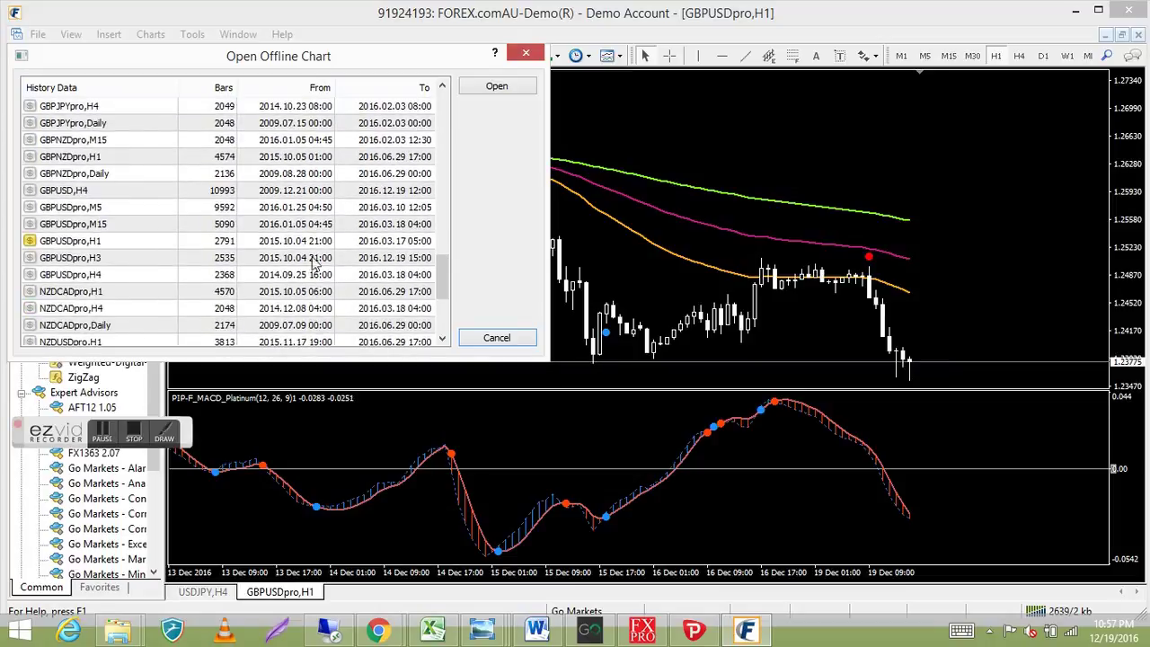
double_click(96, 258)
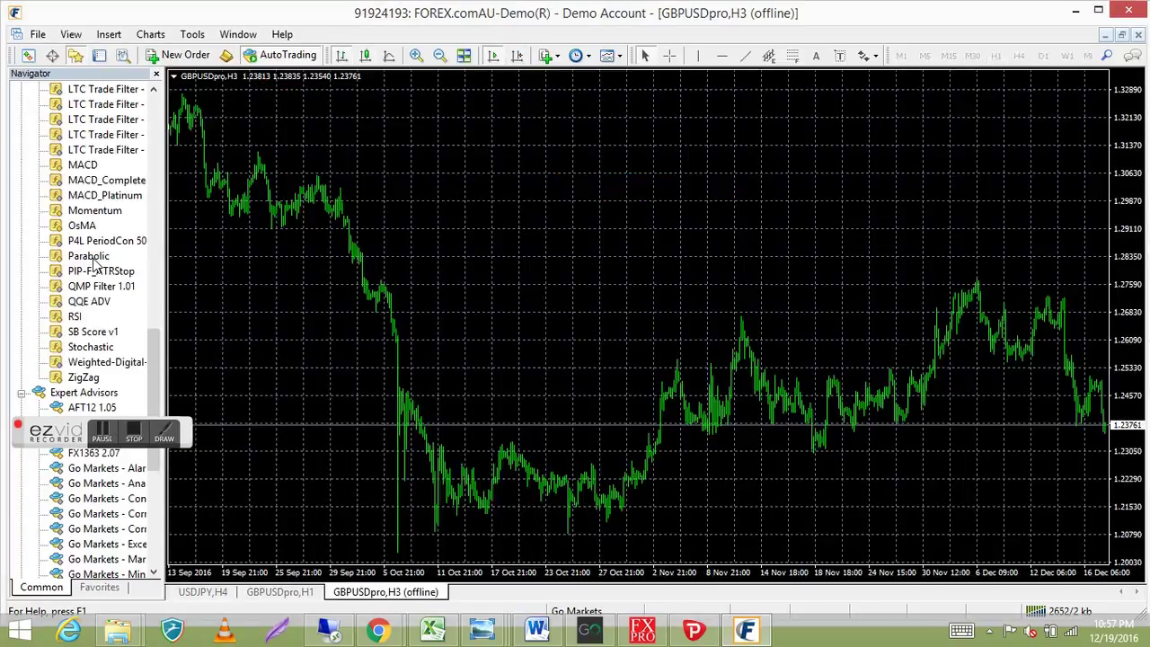
Apply the MACD Platinum Book template to the H3 chart and refresh its data
right_click(514, 174)
mouse_move(581, 296)
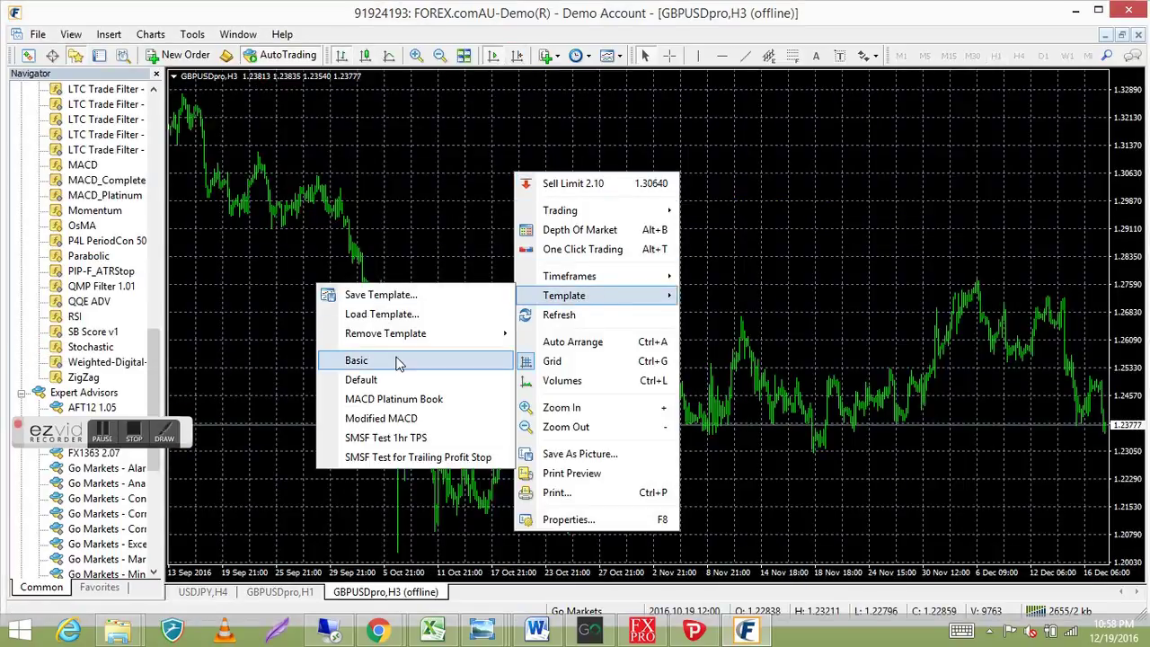
left_click(416, 399)
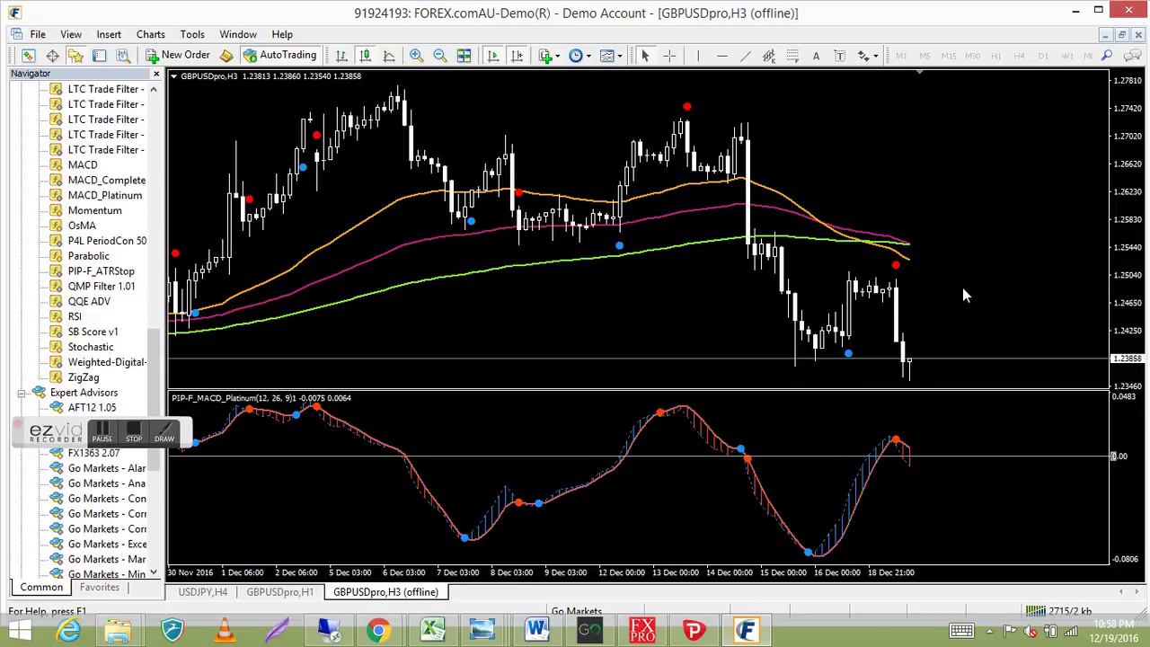
right_click(661, 307)
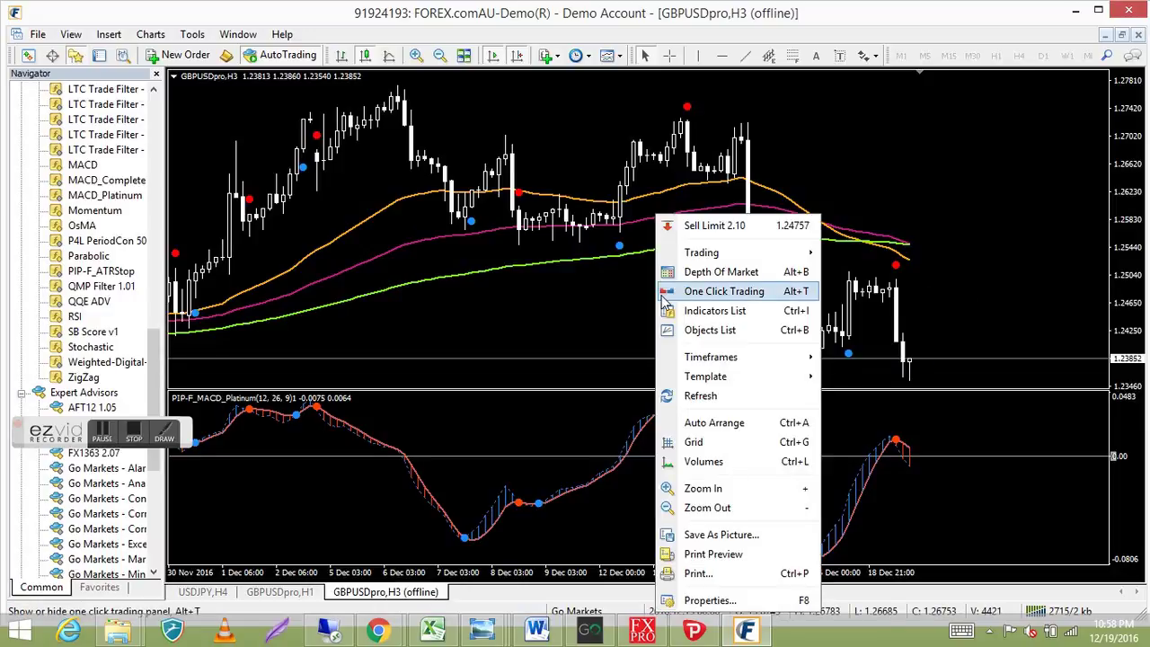
right_click(578, 287)
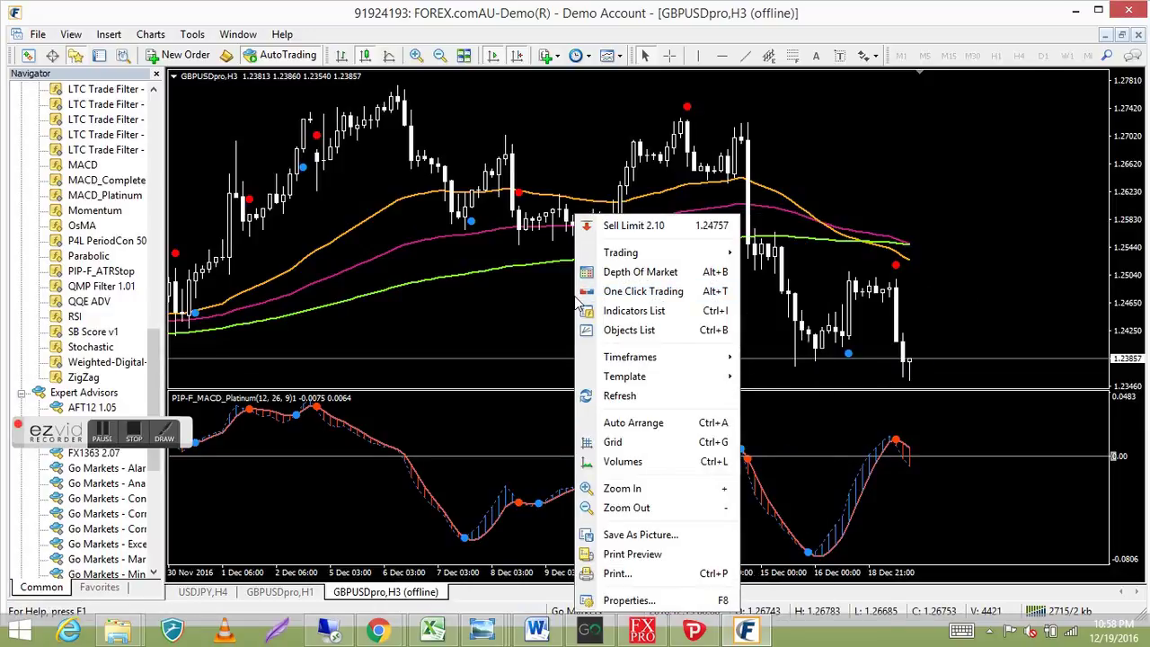
left_click(632, 400)
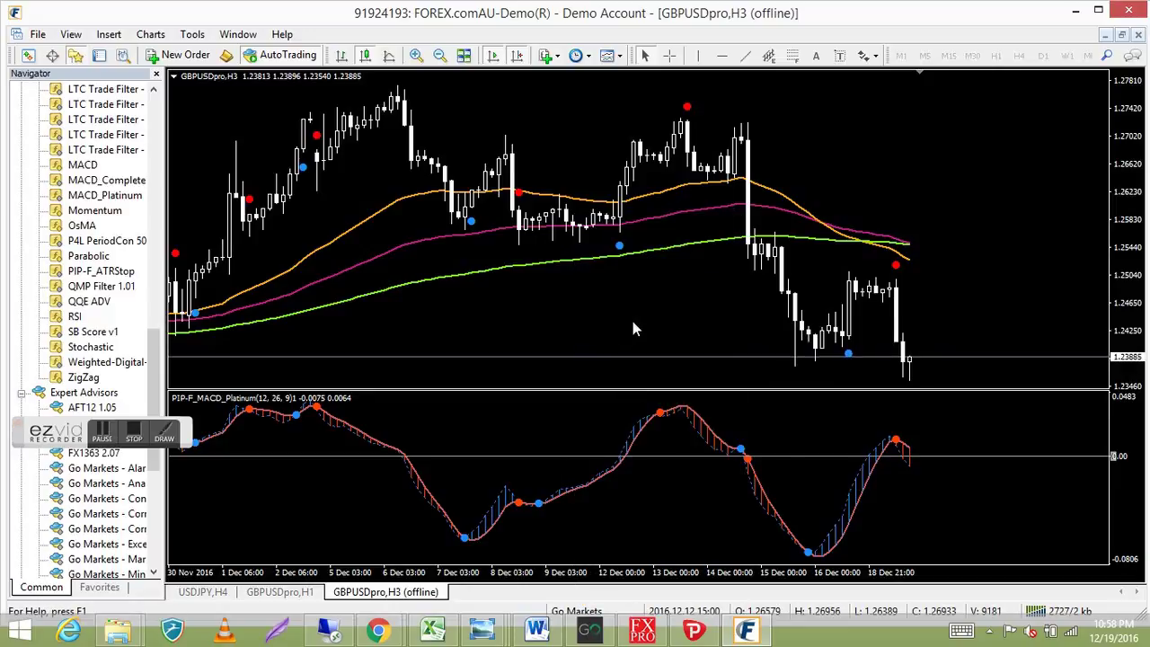